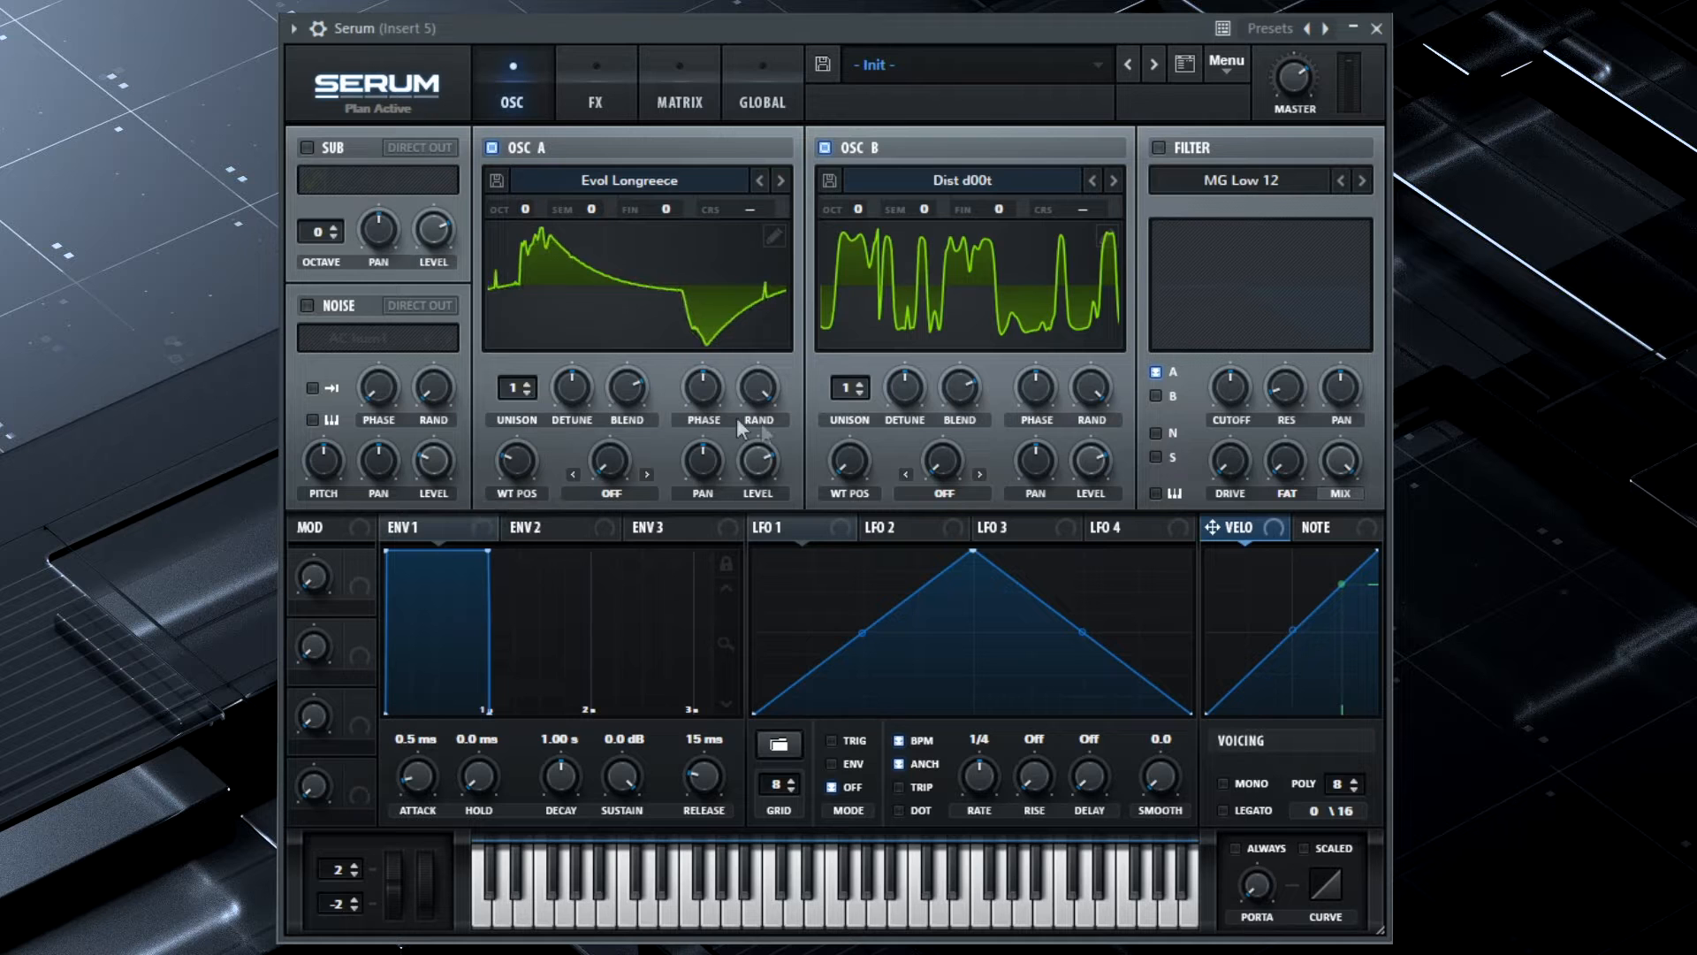
Step: Raise oscillator B's wavetable position, and give oscillator A 3 unison voices with 0.06 detune and a blend of 60
{"action": "left_click_drag", "start_coordinate": [838, 459], "coordinate": [832, 329]}
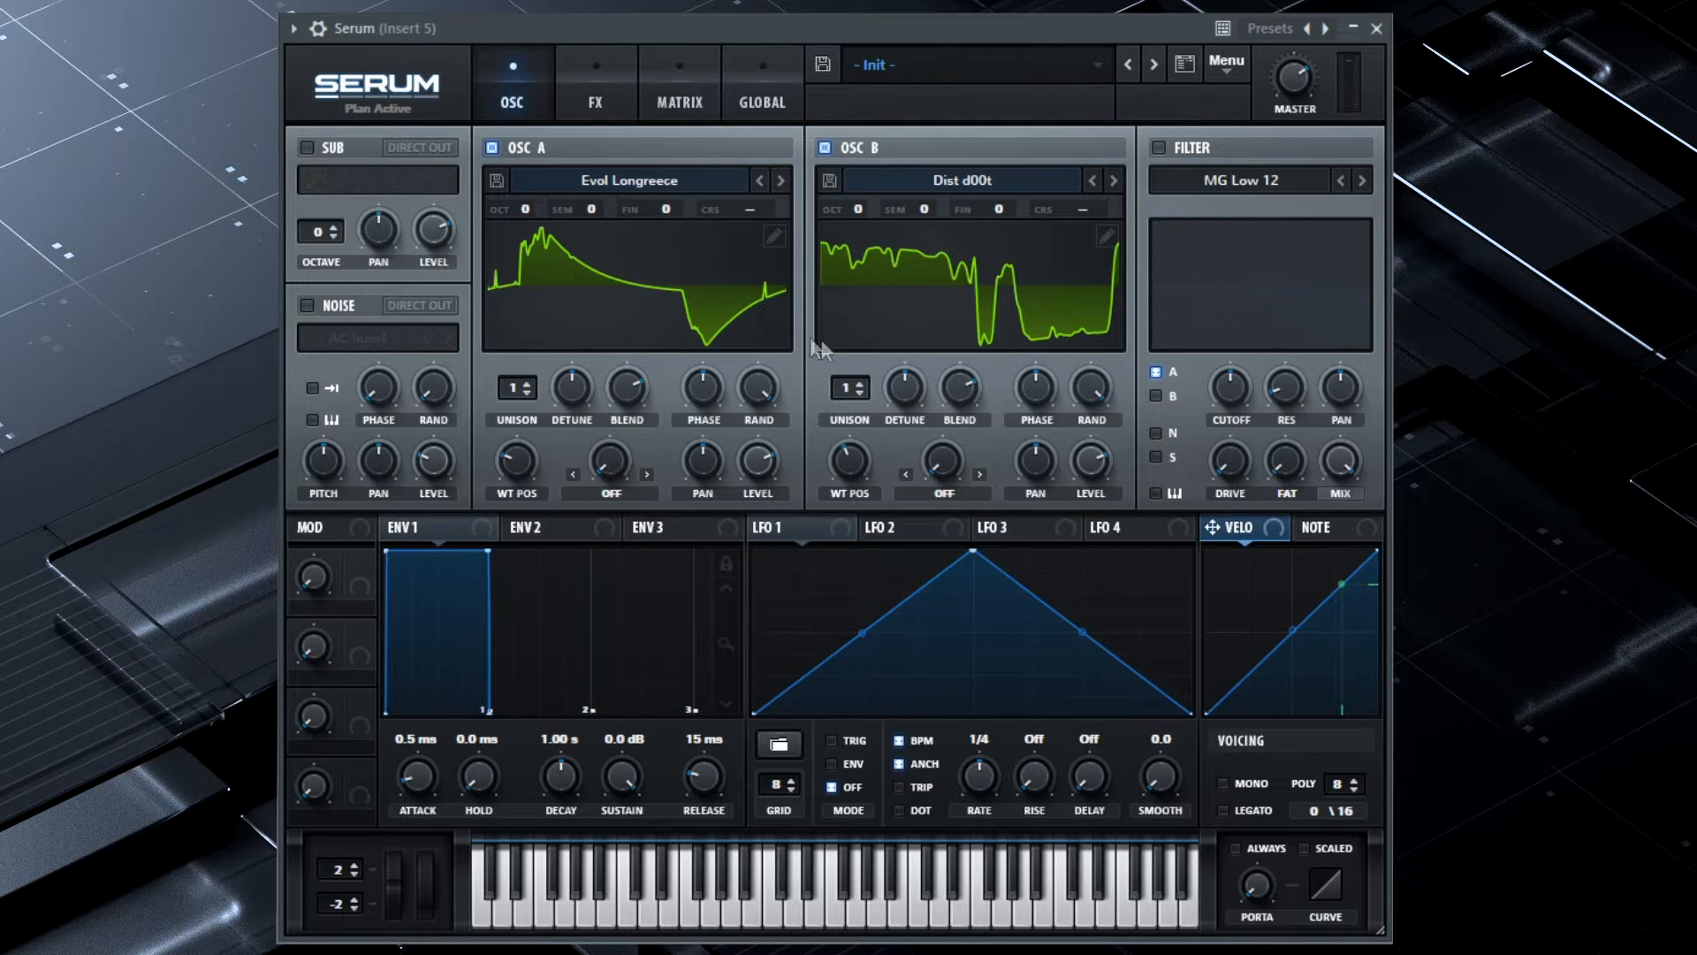
{"action": "left_click", "coordinate": [527, 384]}
{"action": "left_click", "coordinate": [527, 384]}
{"action": "left_click_drag", "start_coordinate": [563, 396], "coordinate": [554, 447]}
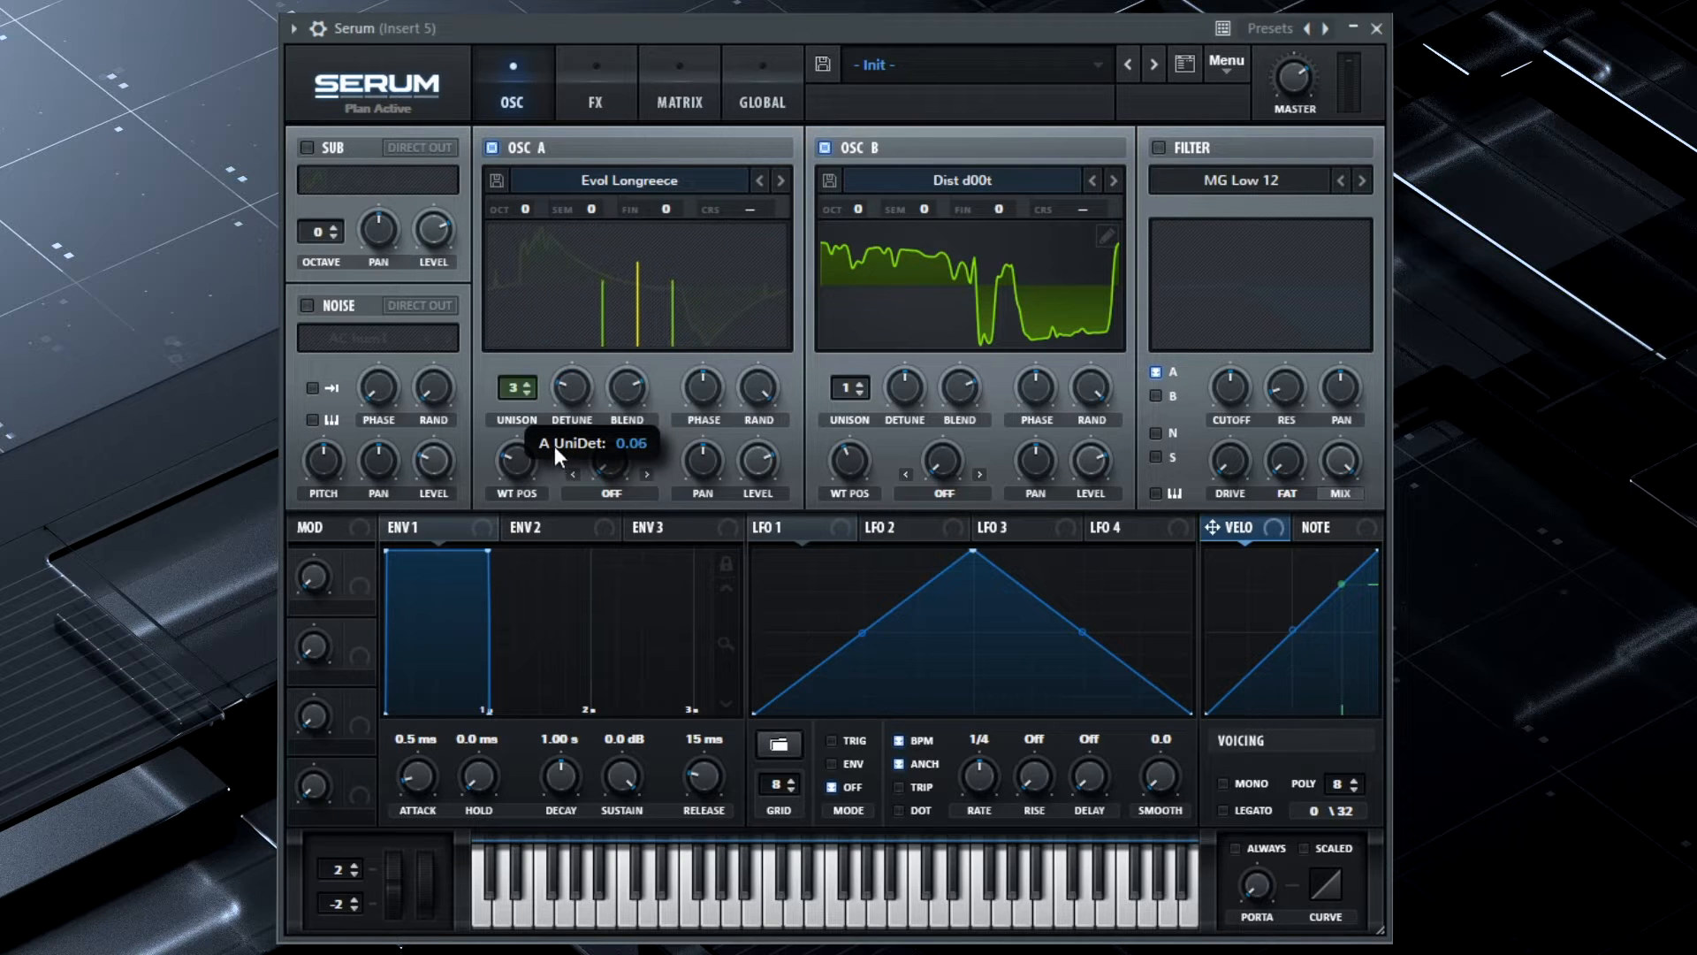
{"action": "left_click_drag", "start_coordinate": [622, 399], "coordinate": [622, 436]}
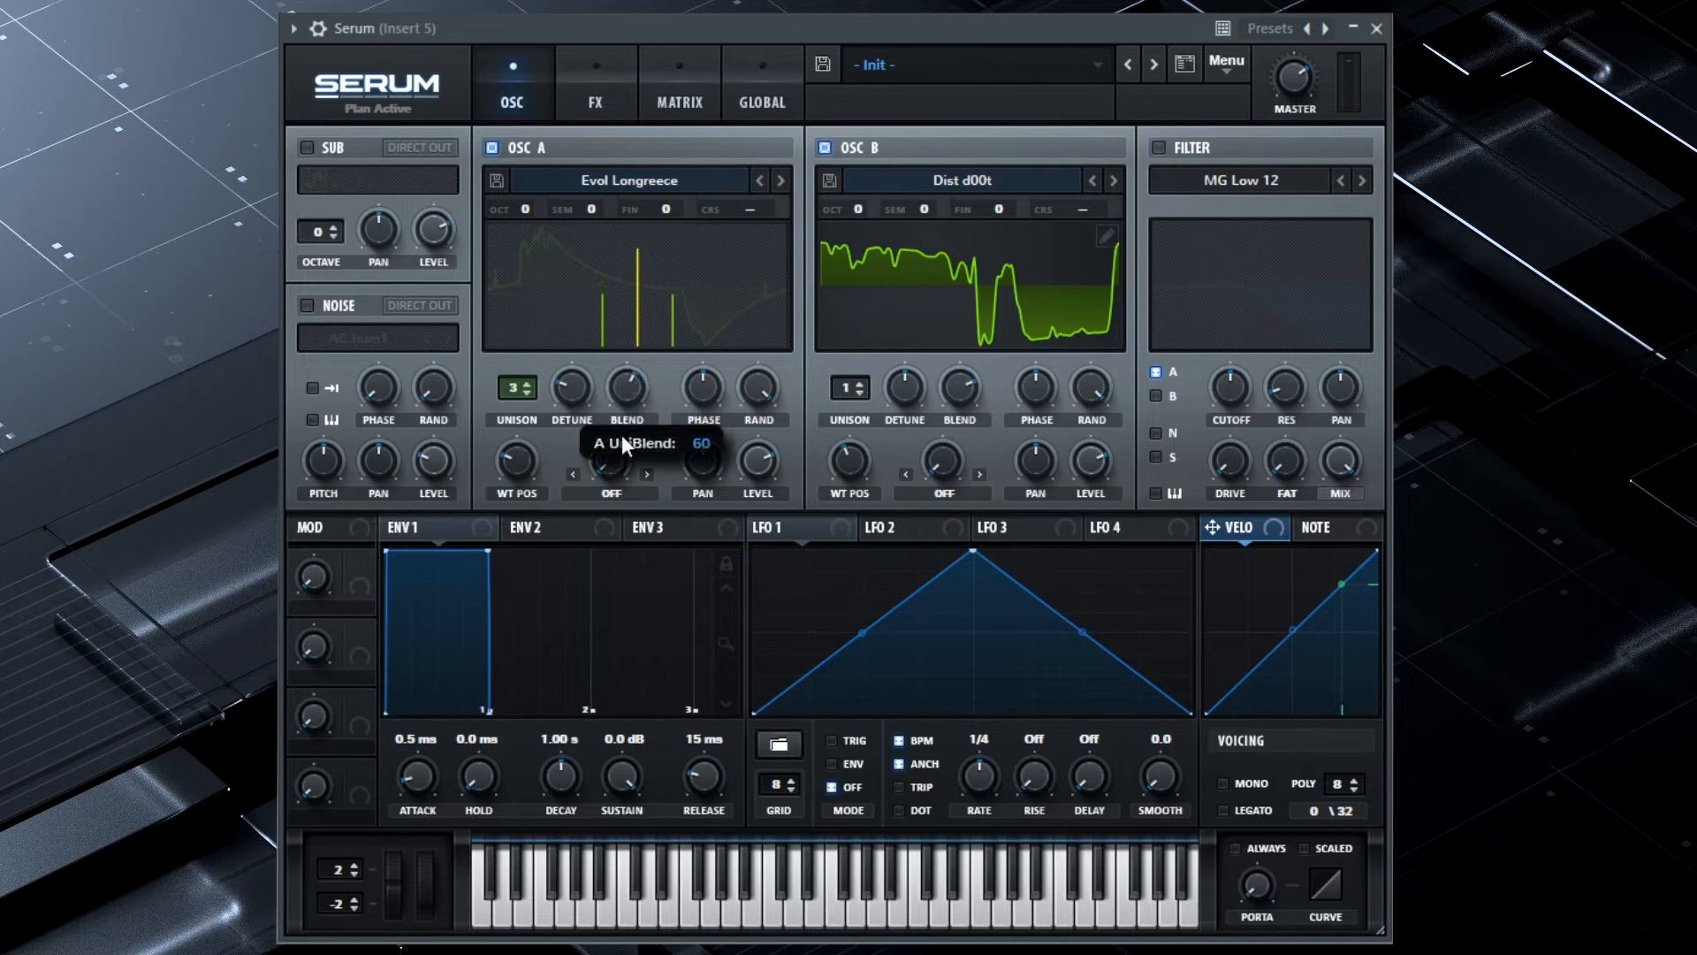
Step: Set oscillator B to 5 unison voices, reduce its detune and blend, and audition the sound
{"action": "left_click", "coordinate": [861, 386]}
{"action": "left_click", "coordinate": [861, 386]}
{"action": "left_click", "coordinate": [862, 386]}
{"action": "left_click", "coordinate": [862, 386]}
{"action": "left_click_drag", "start_coordinate": [900, 389], "coordinate": [884, 432]}
{"action": "left_click_drag", "start_coordinate": [968, 383], "coordinate": [957, 448]}
{"action": "key", "text": "space"}
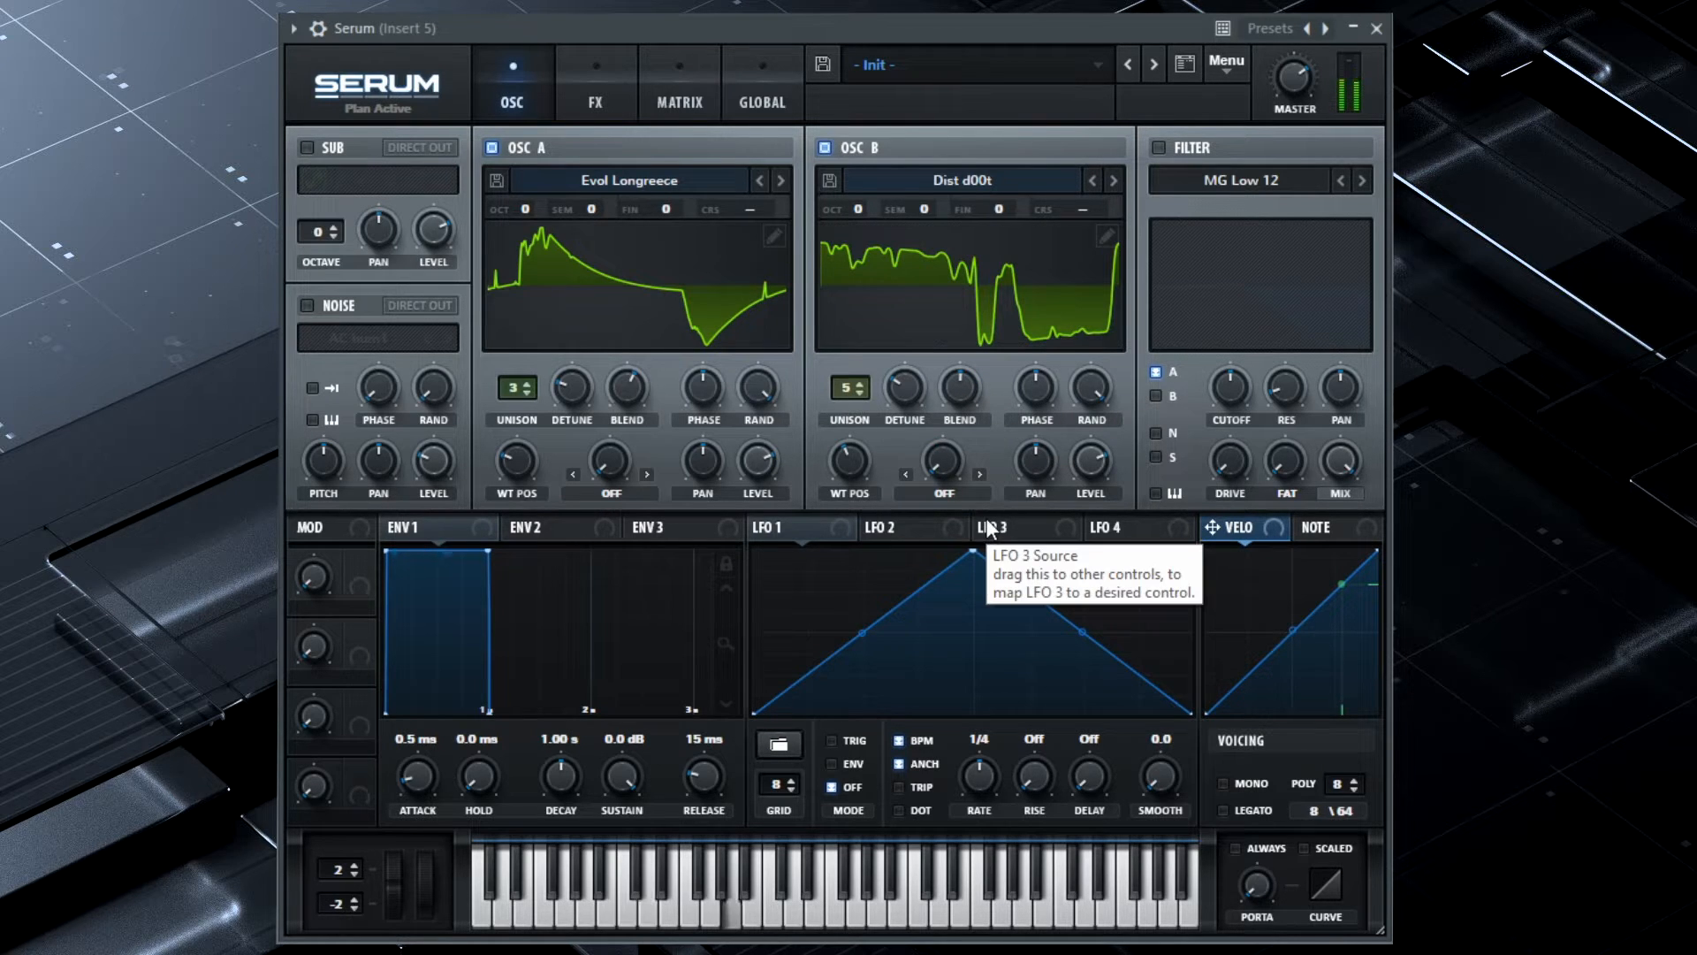
{"action": "key", "text": "space"}
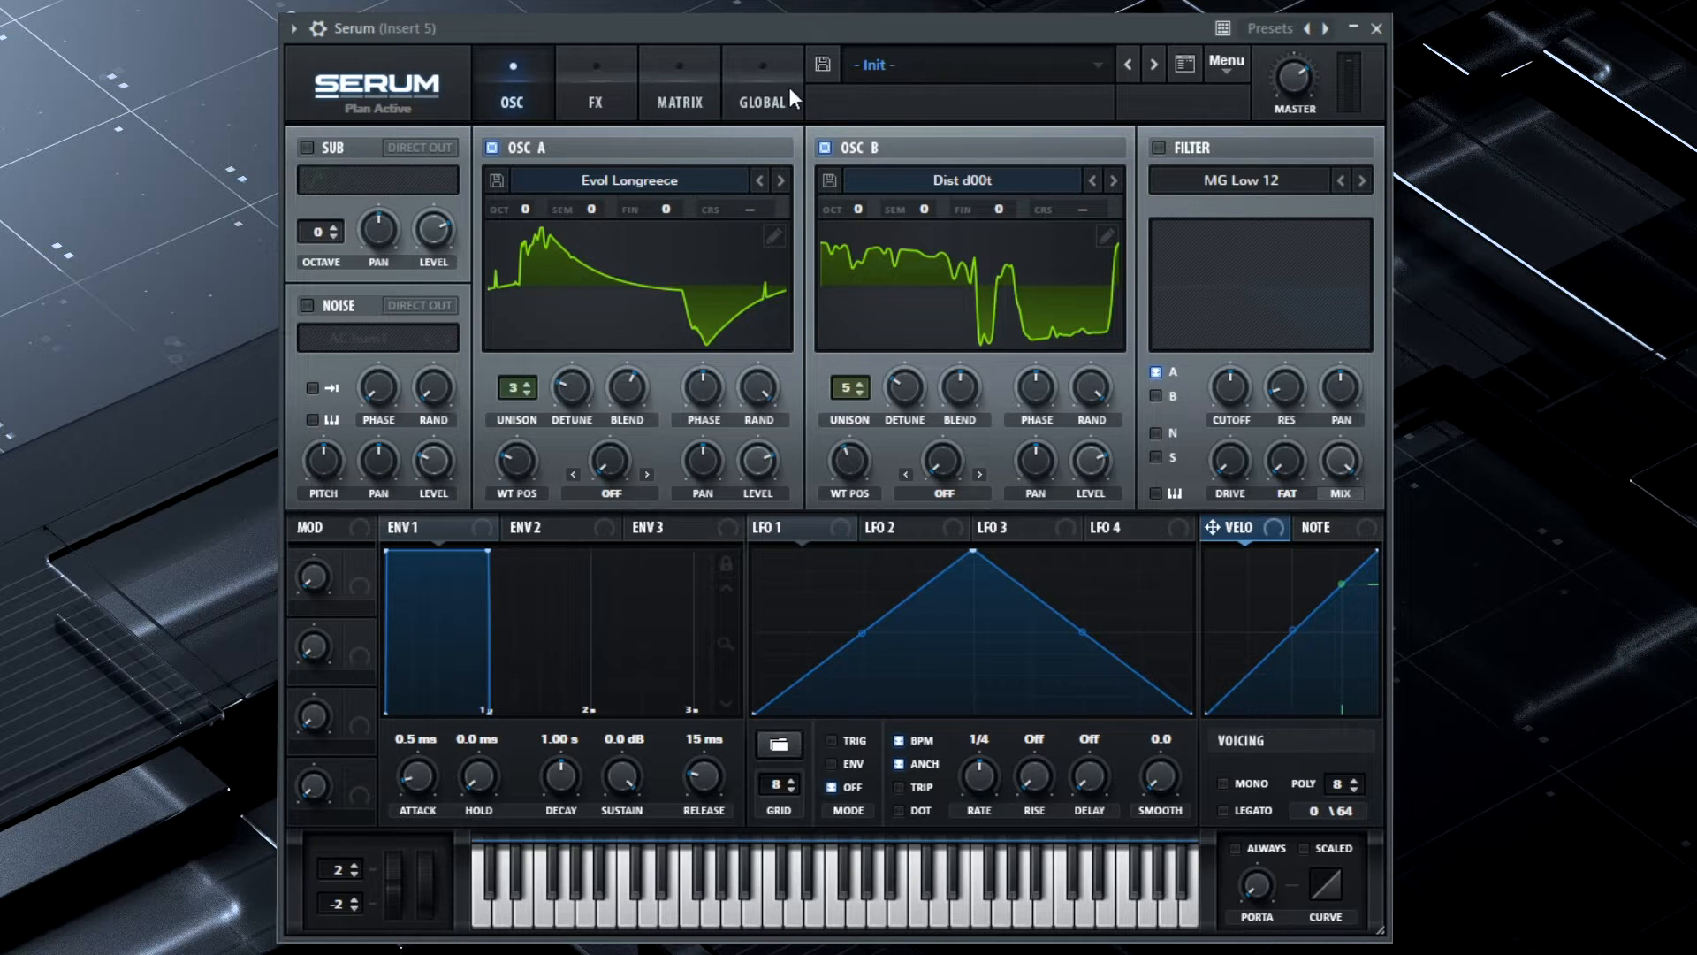
Step: Route Chaos1 to Mast.Tun in the first modulation matrix row with a very small positive amount and a lowered output
{"action": "left_click", "coordinate": [703, 76]}
{"action": "left_click", "coordinate": [361, 175]}
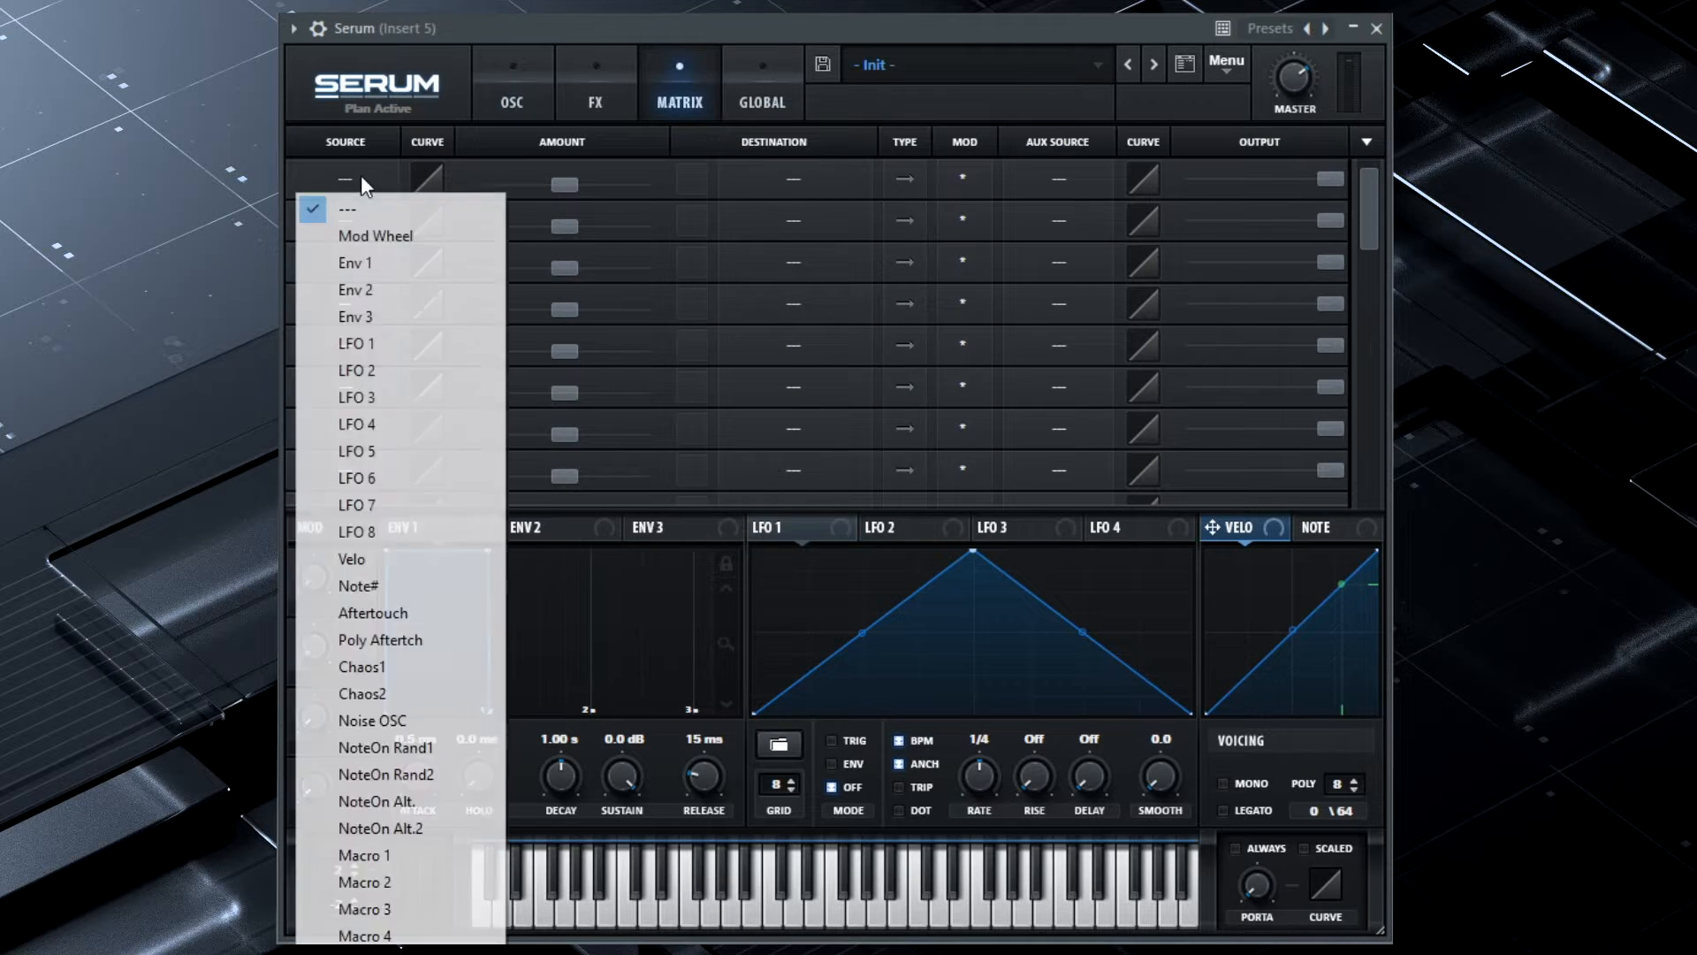
{"action": "left_click", "coordinate": [402, 663]}
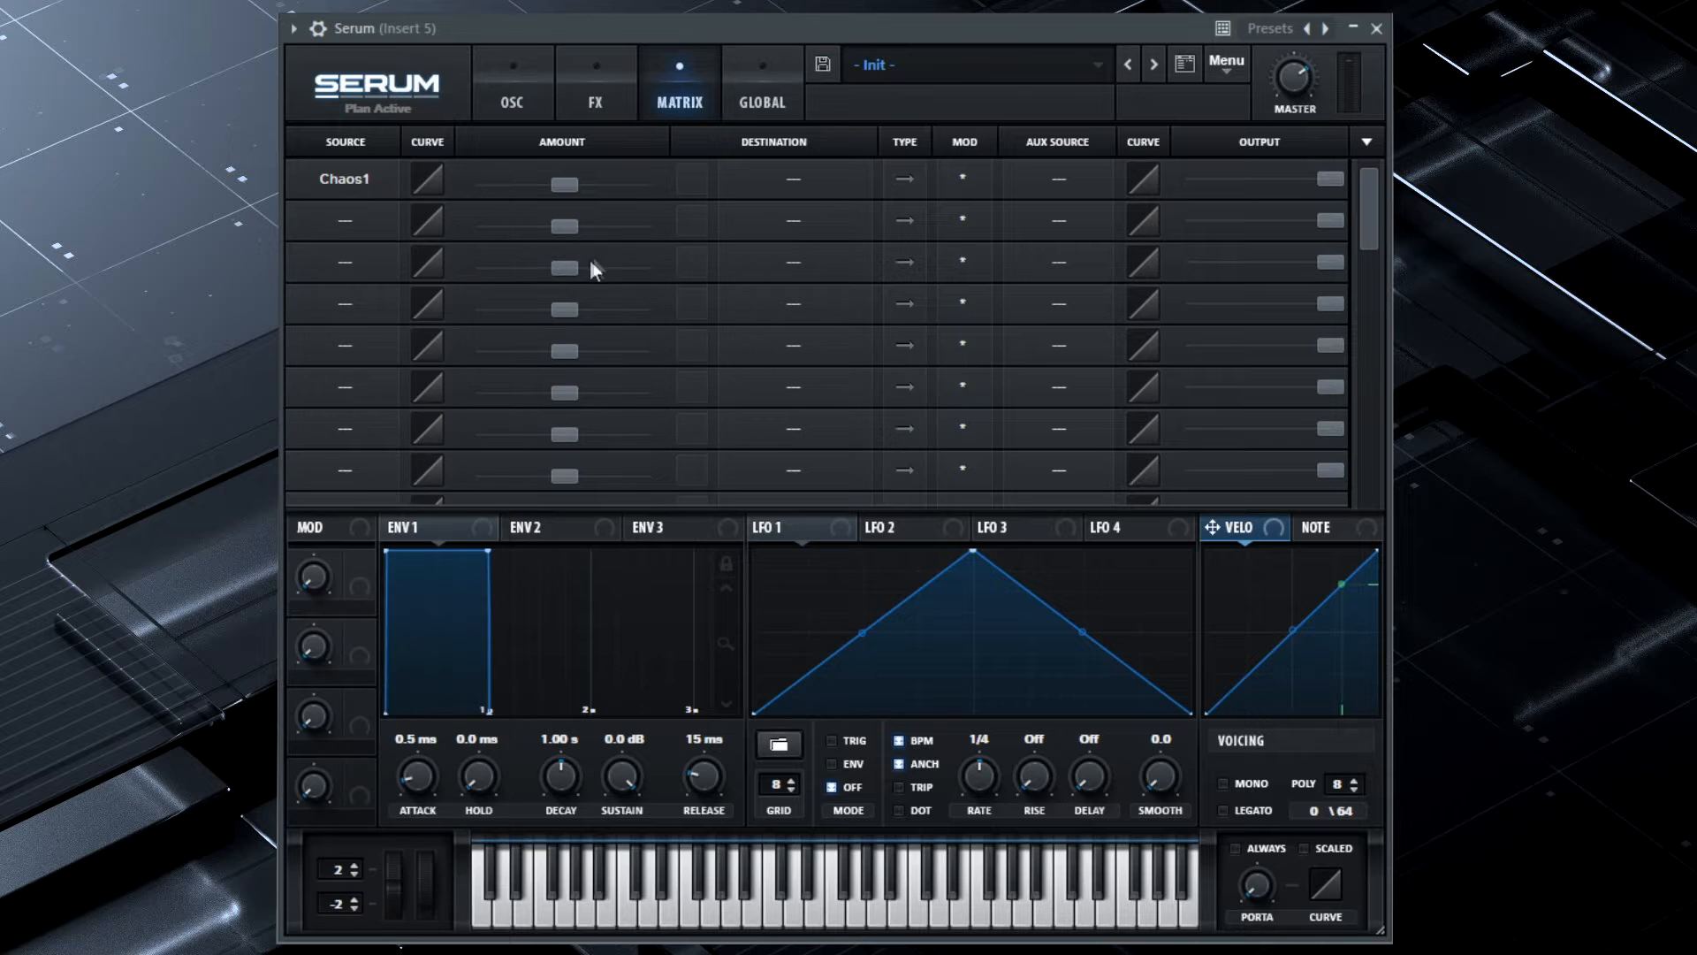
{"action": "left_click", "coordinate": [793, 178]}
{"action": "mouse_move", "coordinate": [787, 402]}
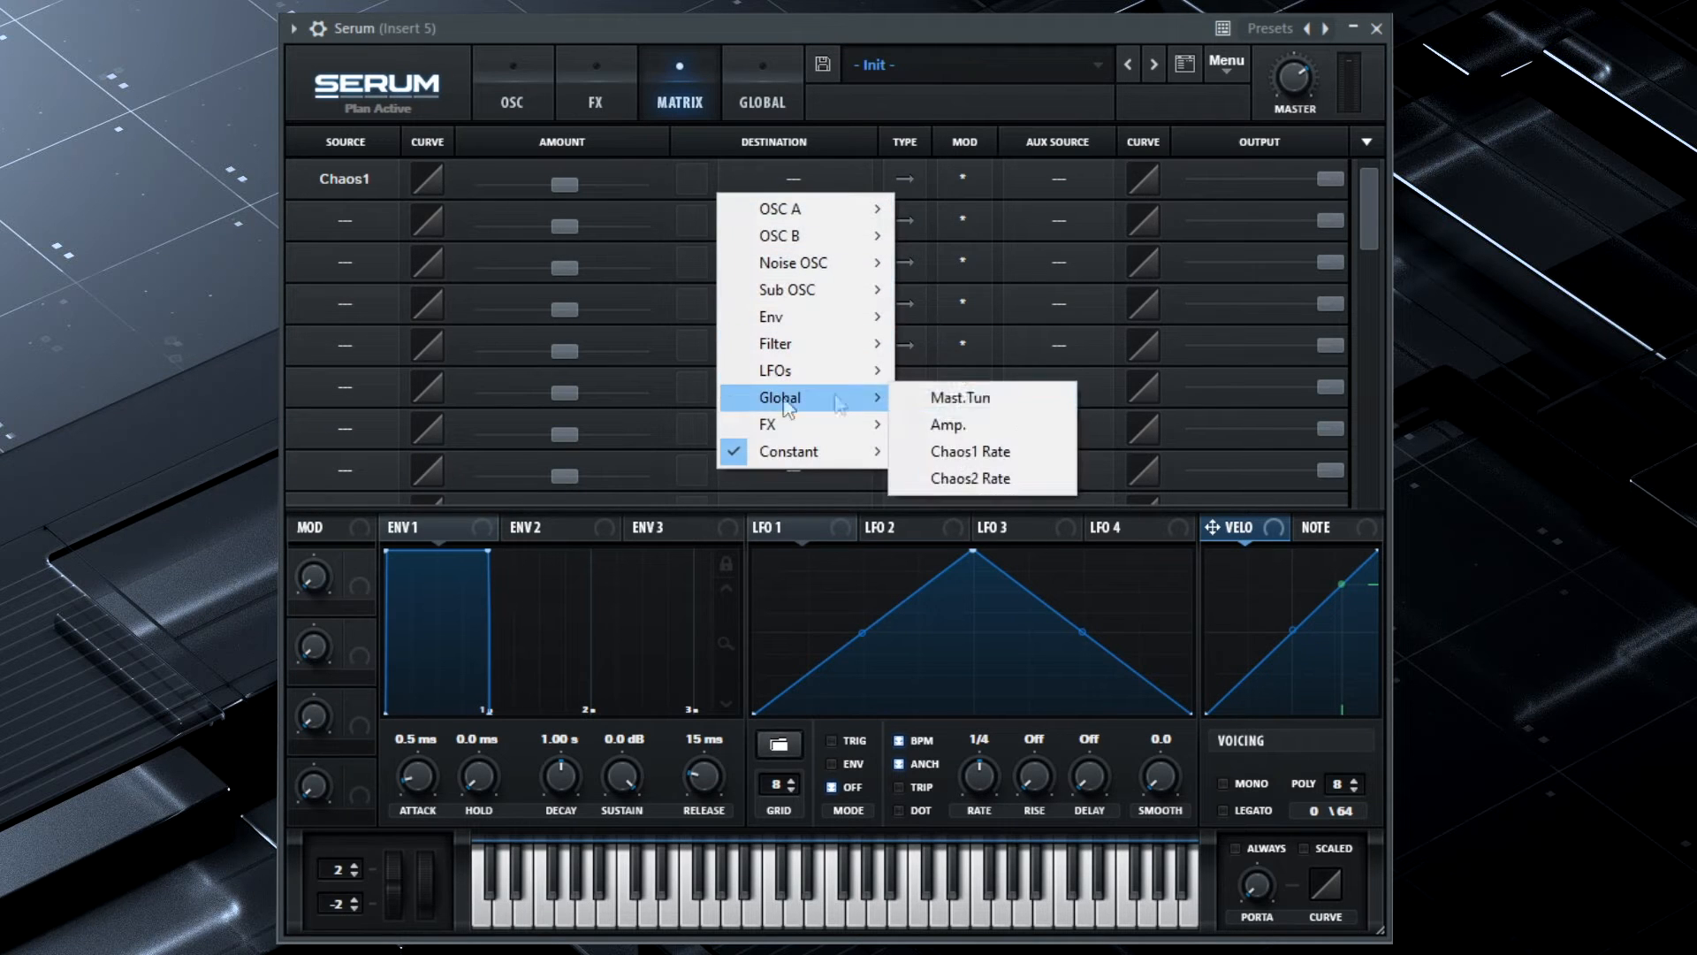
{"action": "left_click", "coordinate": [962, 398]}
{"action": "mouse_move", "coordinate": [560, 184]}
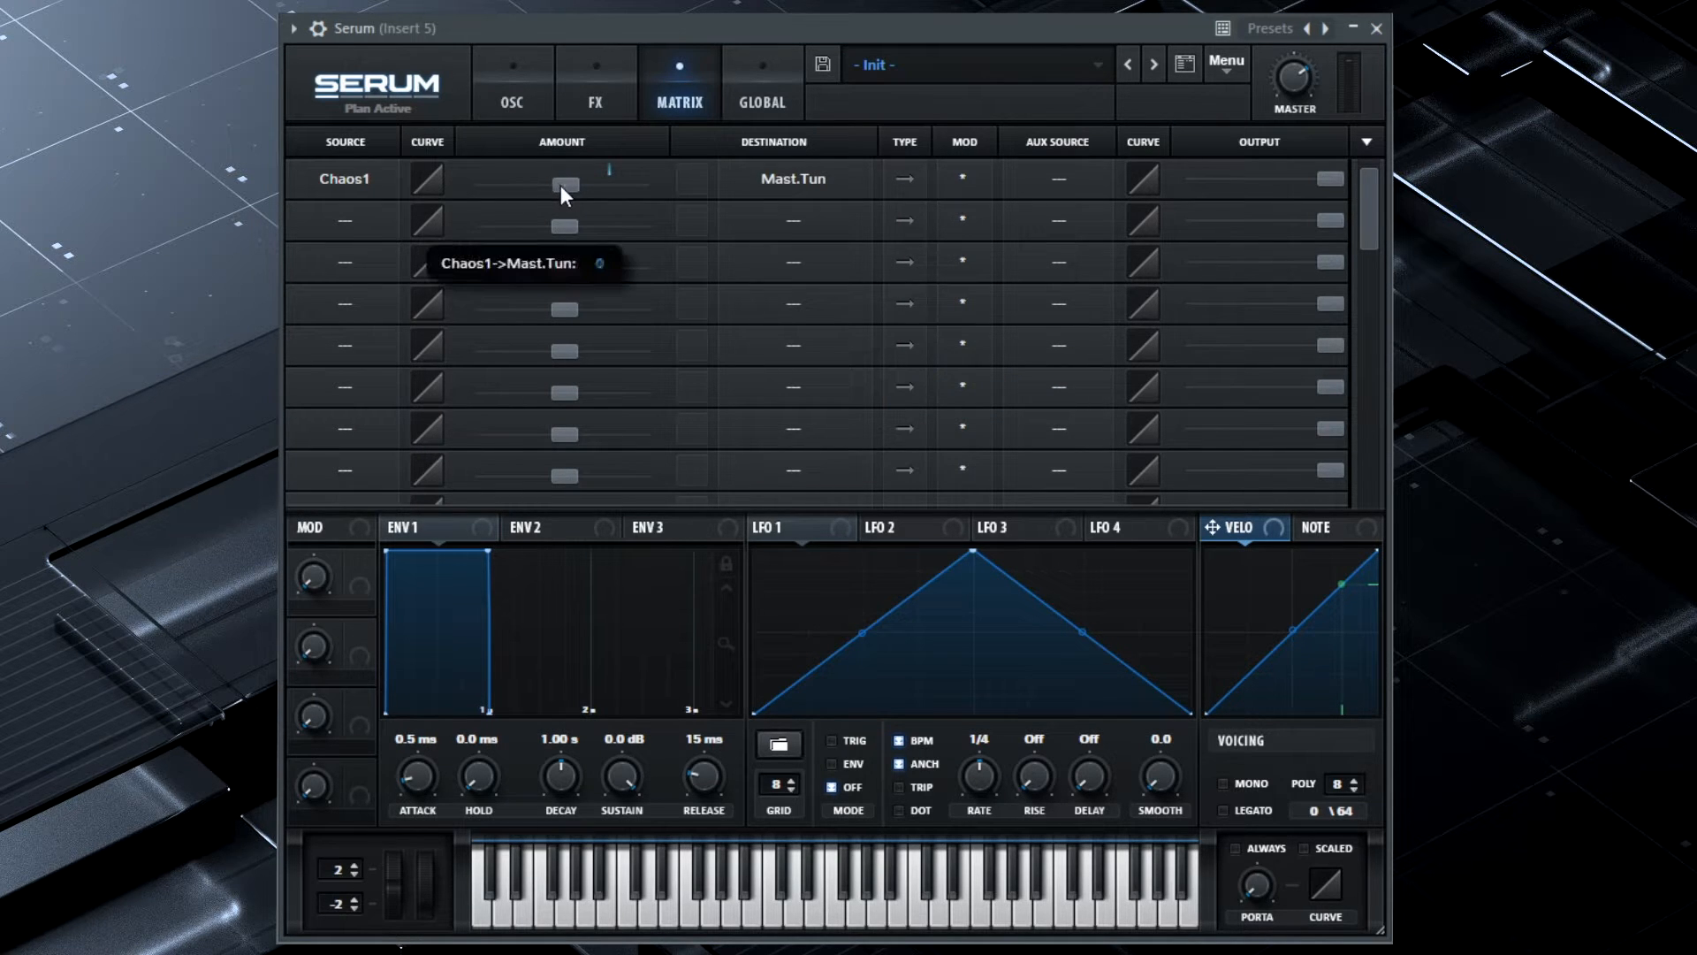
{"action": "left_click_drag", "start_coordinate": [566, 187], "coordinate": [566, 184]}
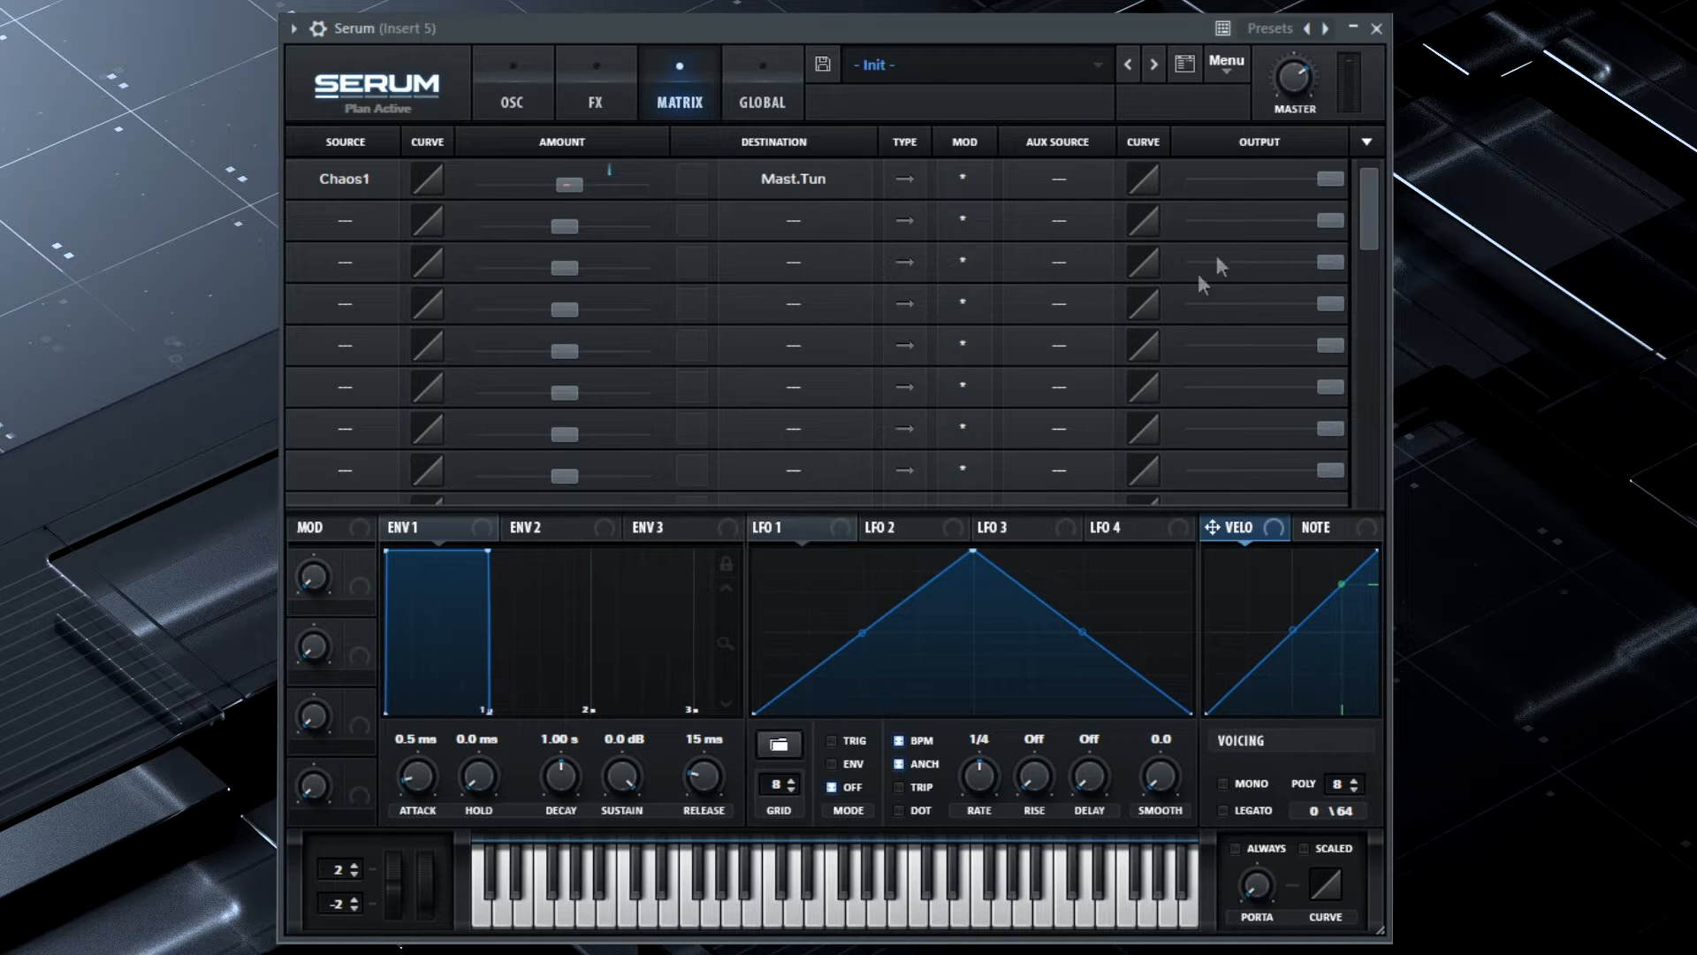
{"action": "left_click_drag", "start_coordinate": [1329, 180], "coordinate": [1092, 170]}
Step: Set the unison width of both oscillators to 50 in the global settings
{"action": "left_click", "coordinate": [767, 79]}
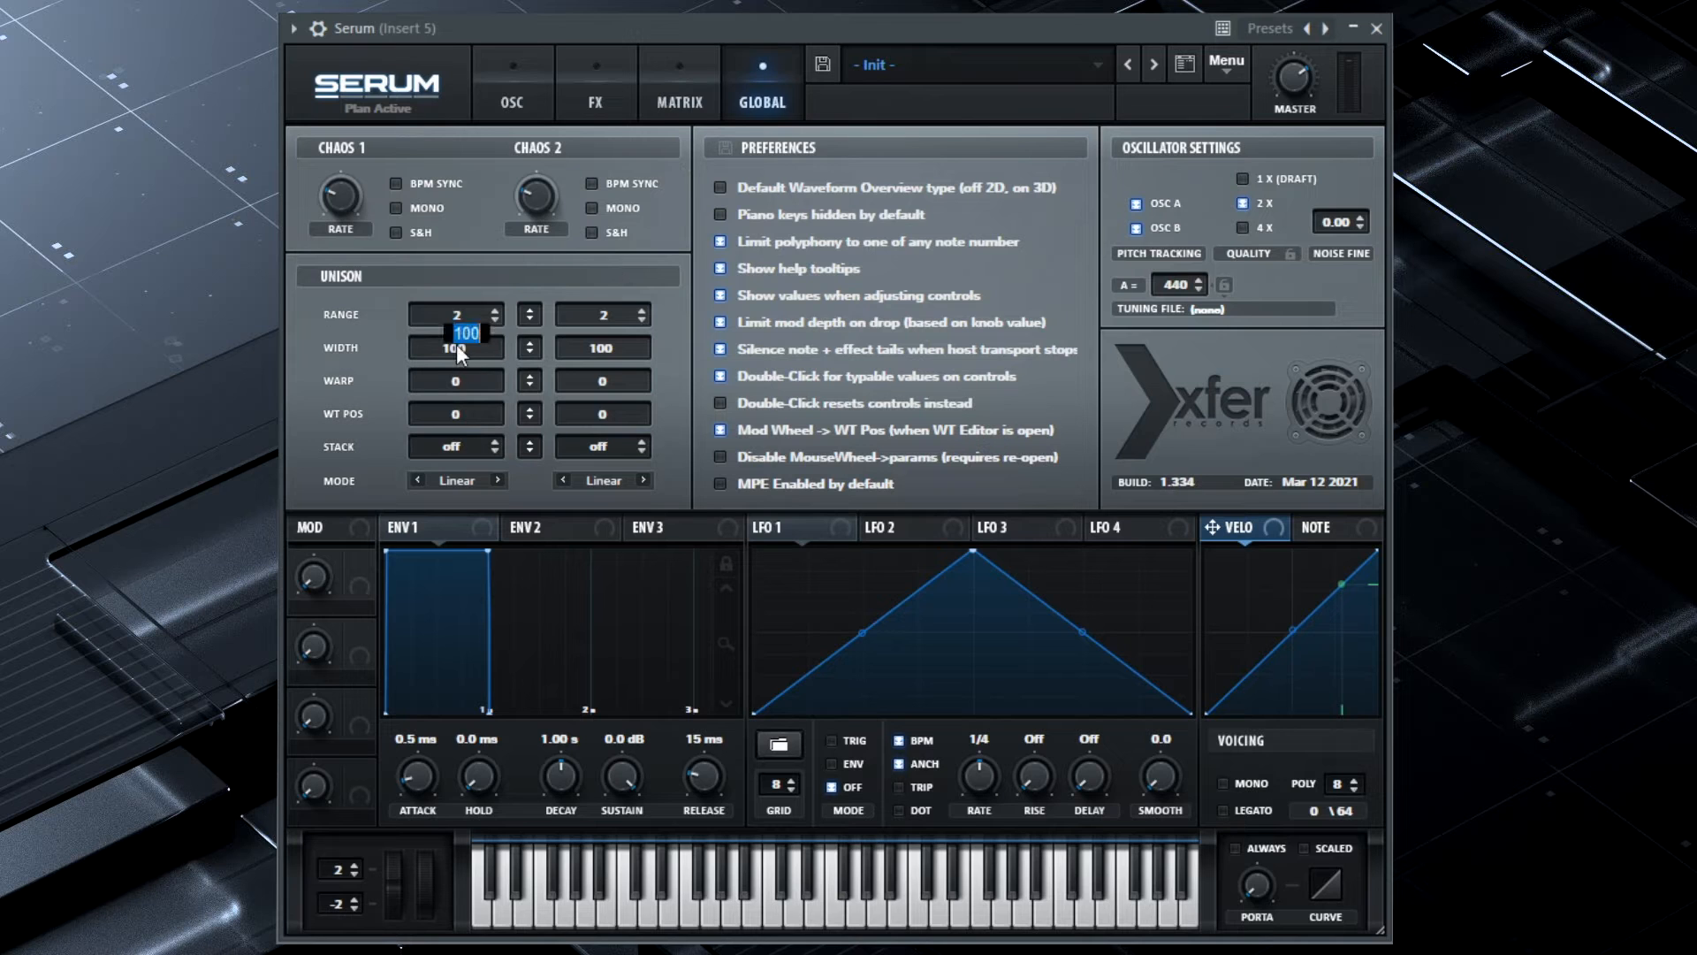
{"action": "type", "text": "5050"}
Step: Lower the octave of oscillators A and B to -2
{"action": "left_click", "coordinate": [511, 86]}
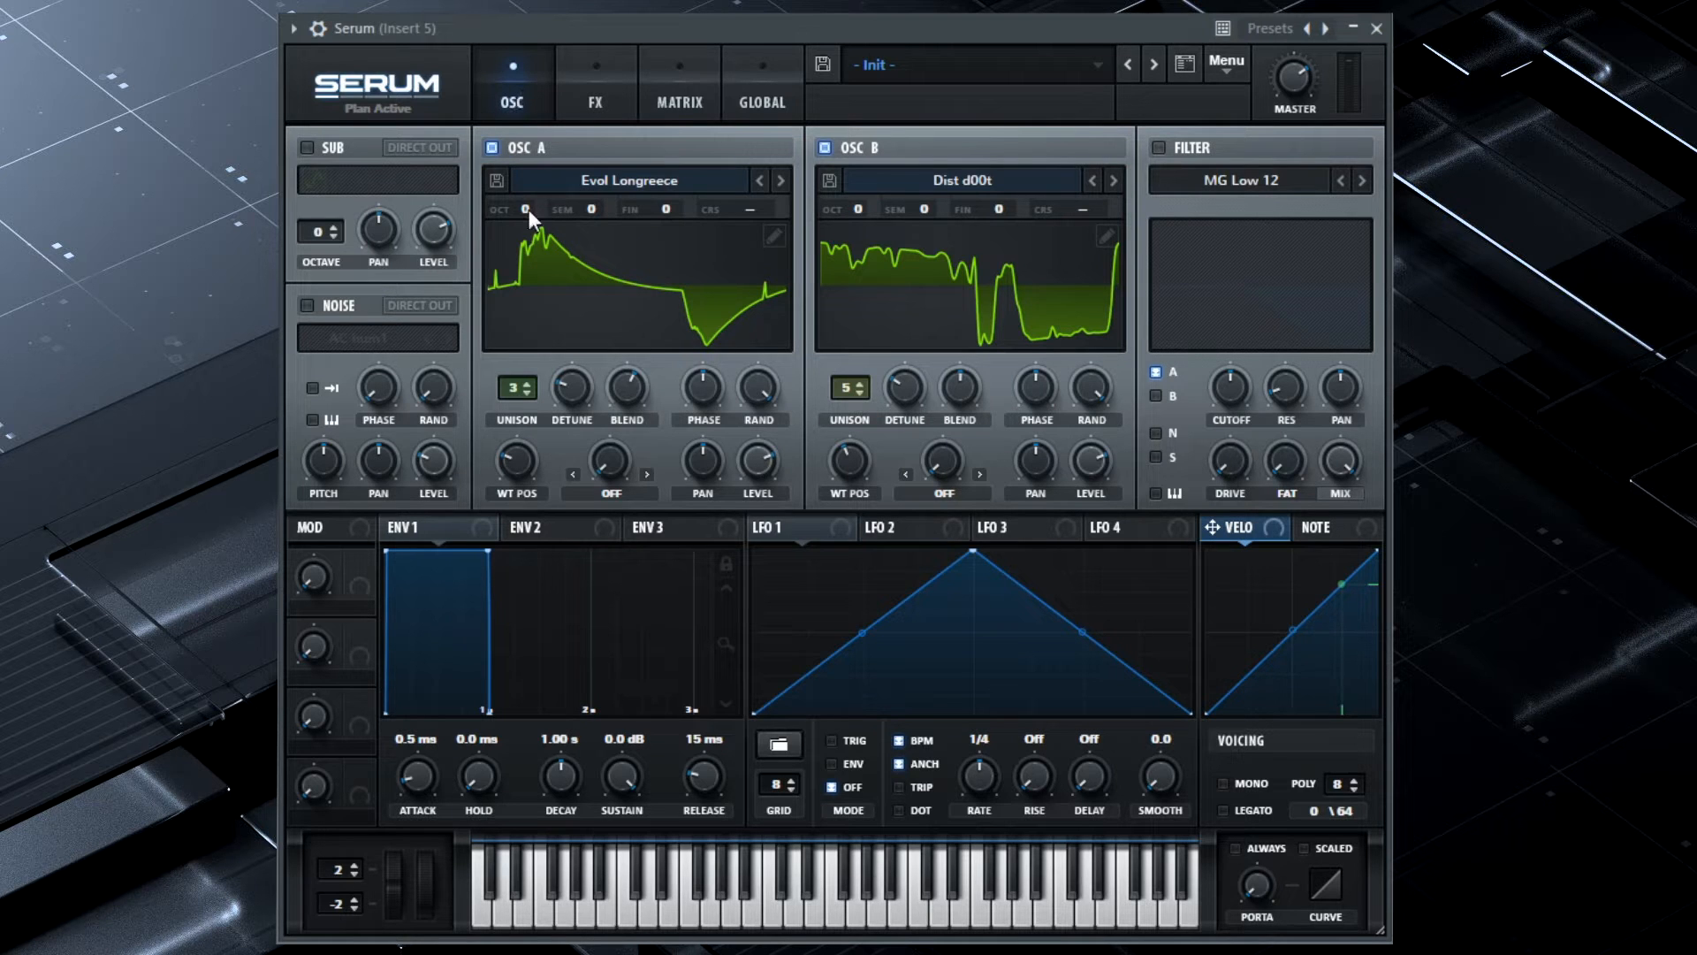
{"action": "left_click_drag", "start_coordinate": [527, 206], "coordinate": [530, 285]}
{"action": "mouse_move", "coordinate": [854, 224]}
{"action": "left_click_drag", "start_coordinate": [855, 262], "coordinate": [855, 270]}
Step: Enable the sub oscillator with the second waveform at octave -2, and audition it
{"action": "left_click", "coordinate": [304, 147]}
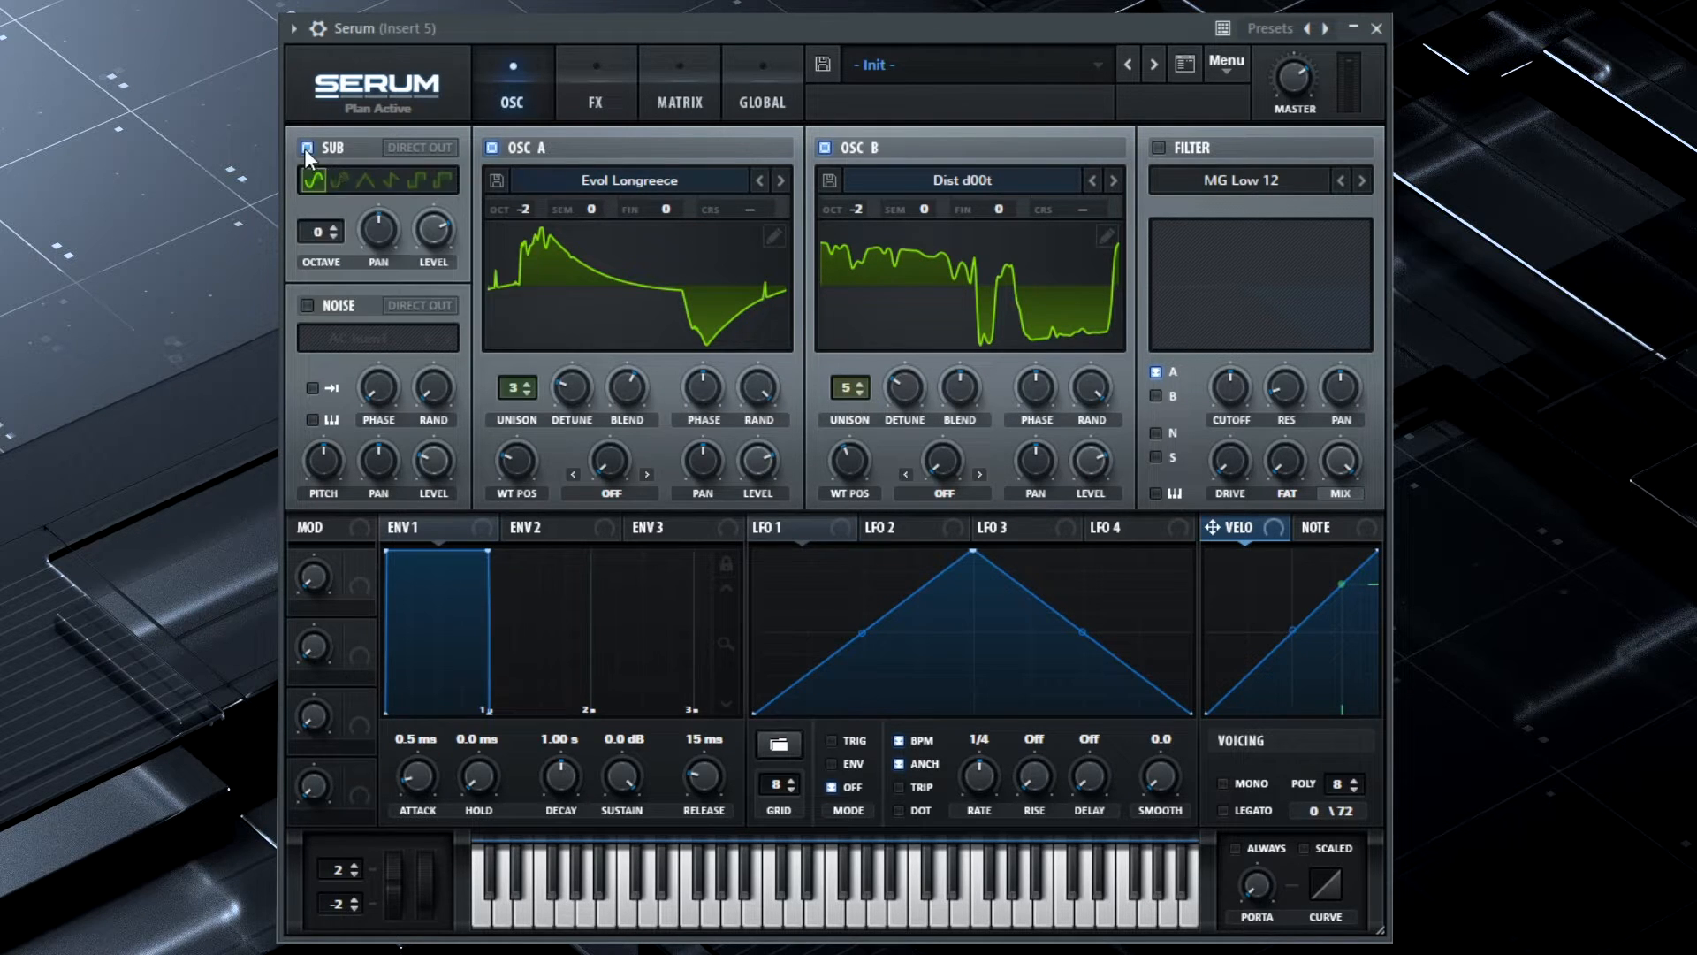
{"action": "left_click", "coordinate": [338, 181]}
{"action": "left_click", "coordinate": [336, 241]}
{"action": "left_click", "coordinate": [336, 240]}
{"action": "key", "text": "space"}
Step: Enable the noise oscillator, load the Organics sample Shush 1, and turn on its keyboard pitch tracking
{"action": "left_click", "coordinate": [342, 309]}
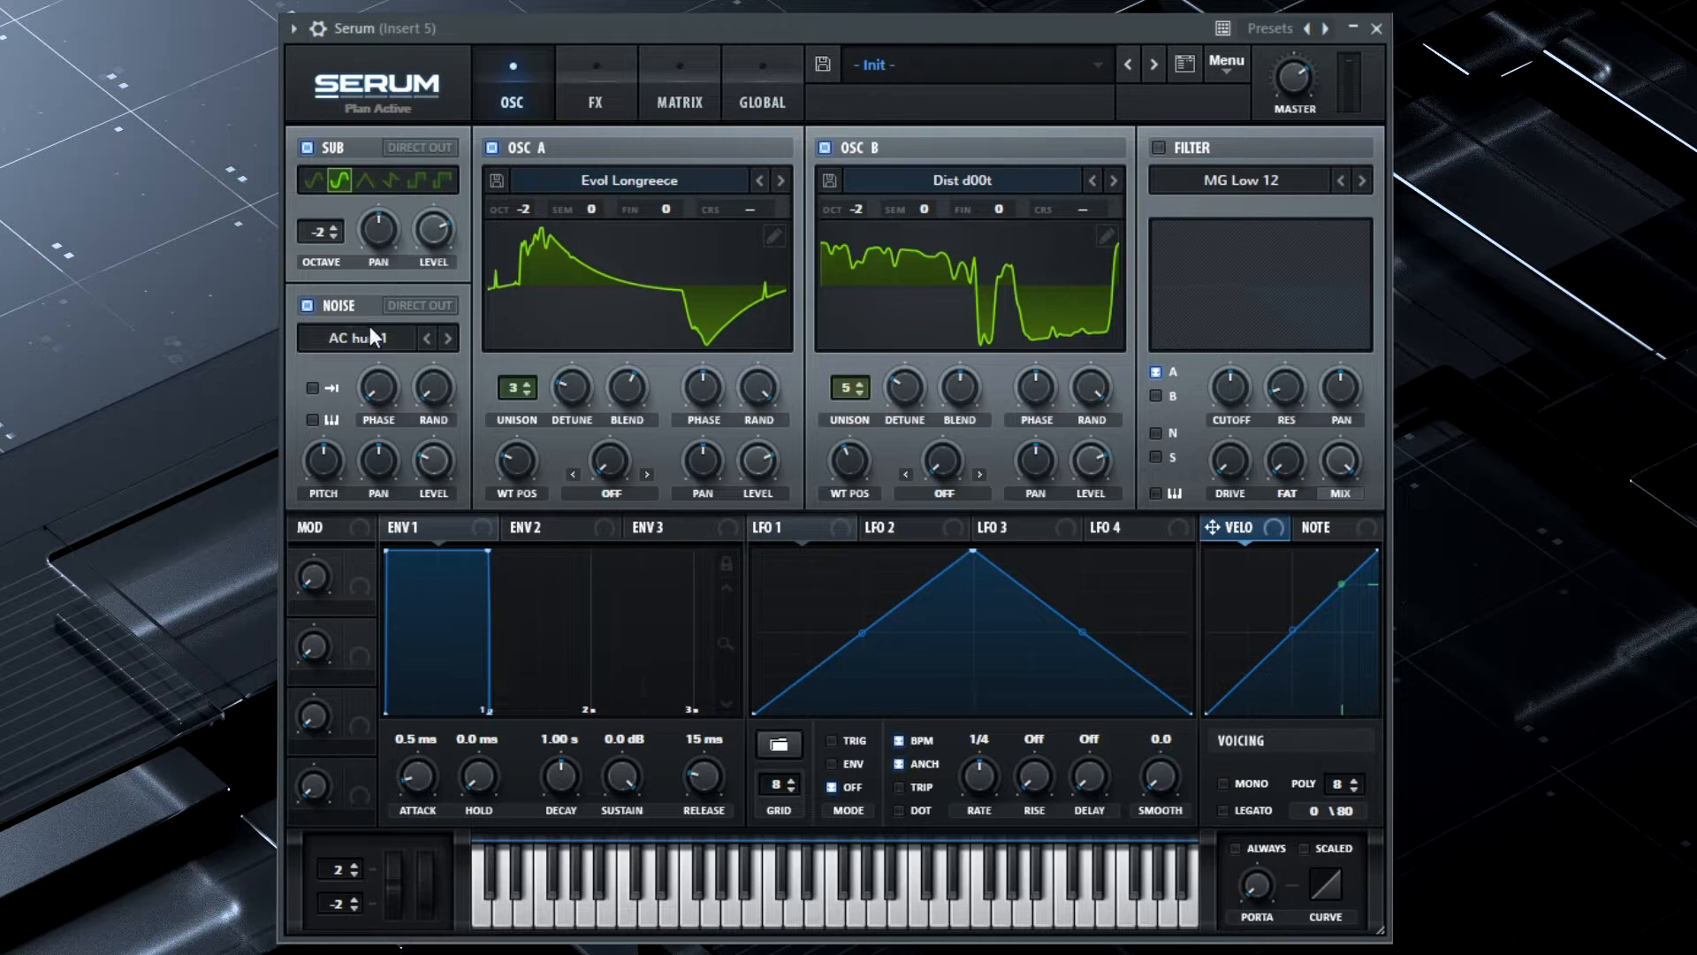
{"action": "left_click", "coordinate": [365, 340]}
{"action": "mouse_move", "coordinate": [394, 500]}
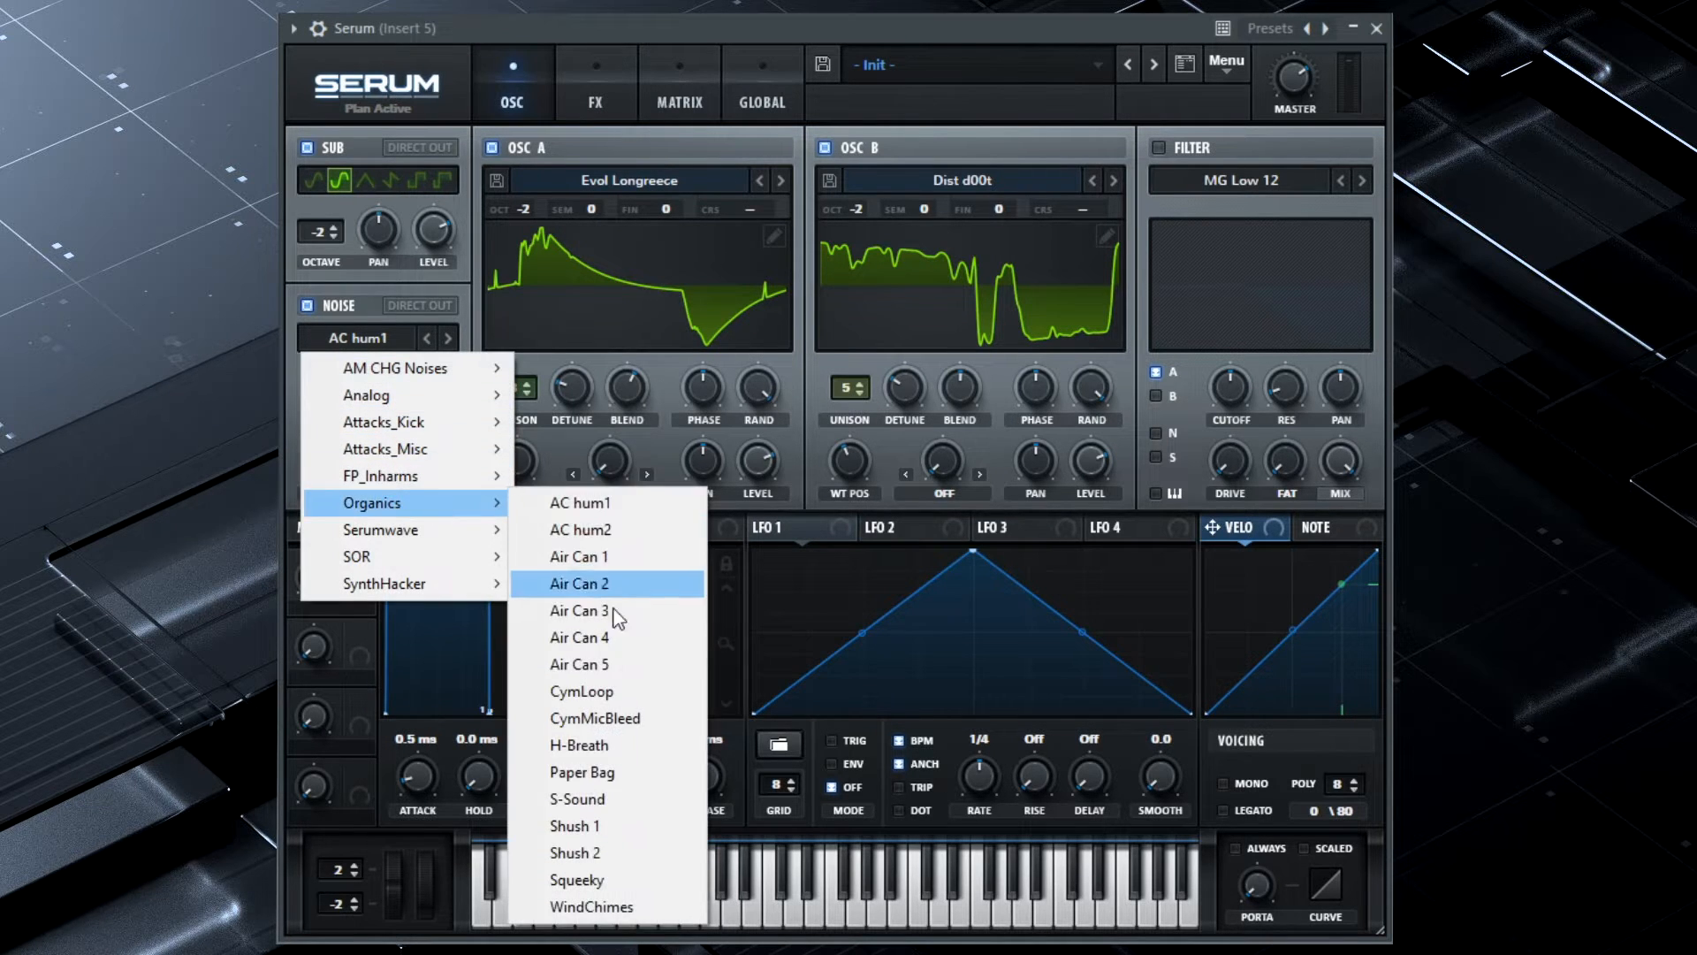
{"action": "left_click", "coordinate": [575, 815]}
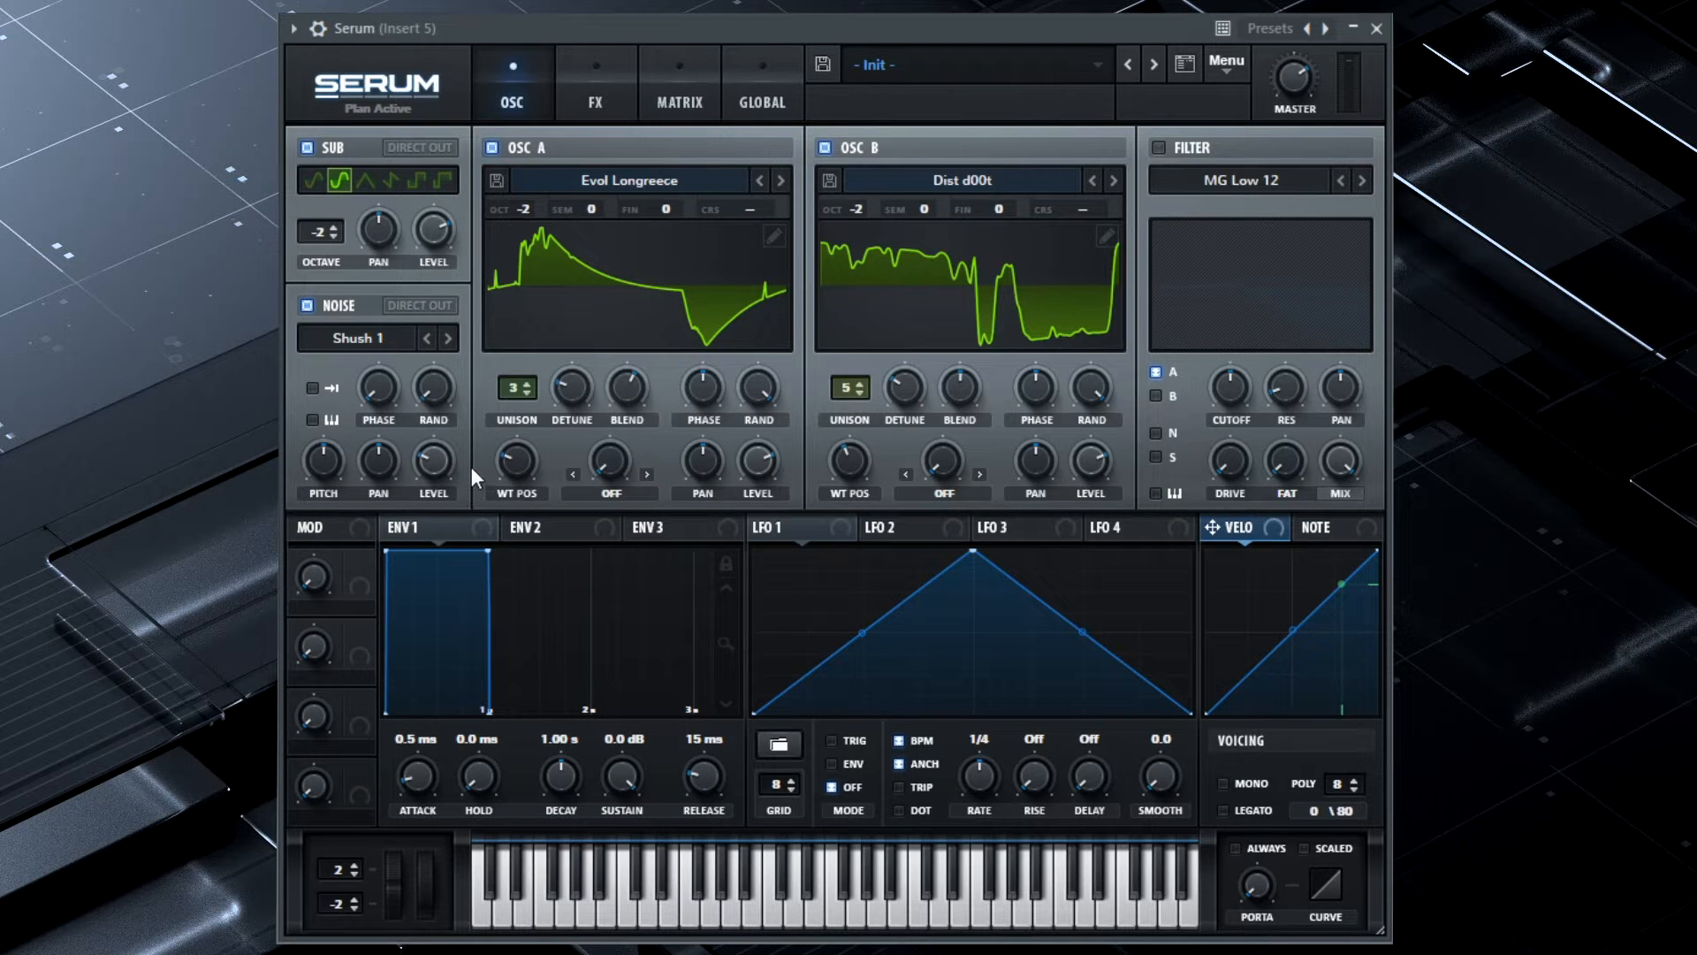
{"action": "left_click", "coordinate": [312, 420]}
{"action": "mouse_move", "coordinate": [326, 481]}
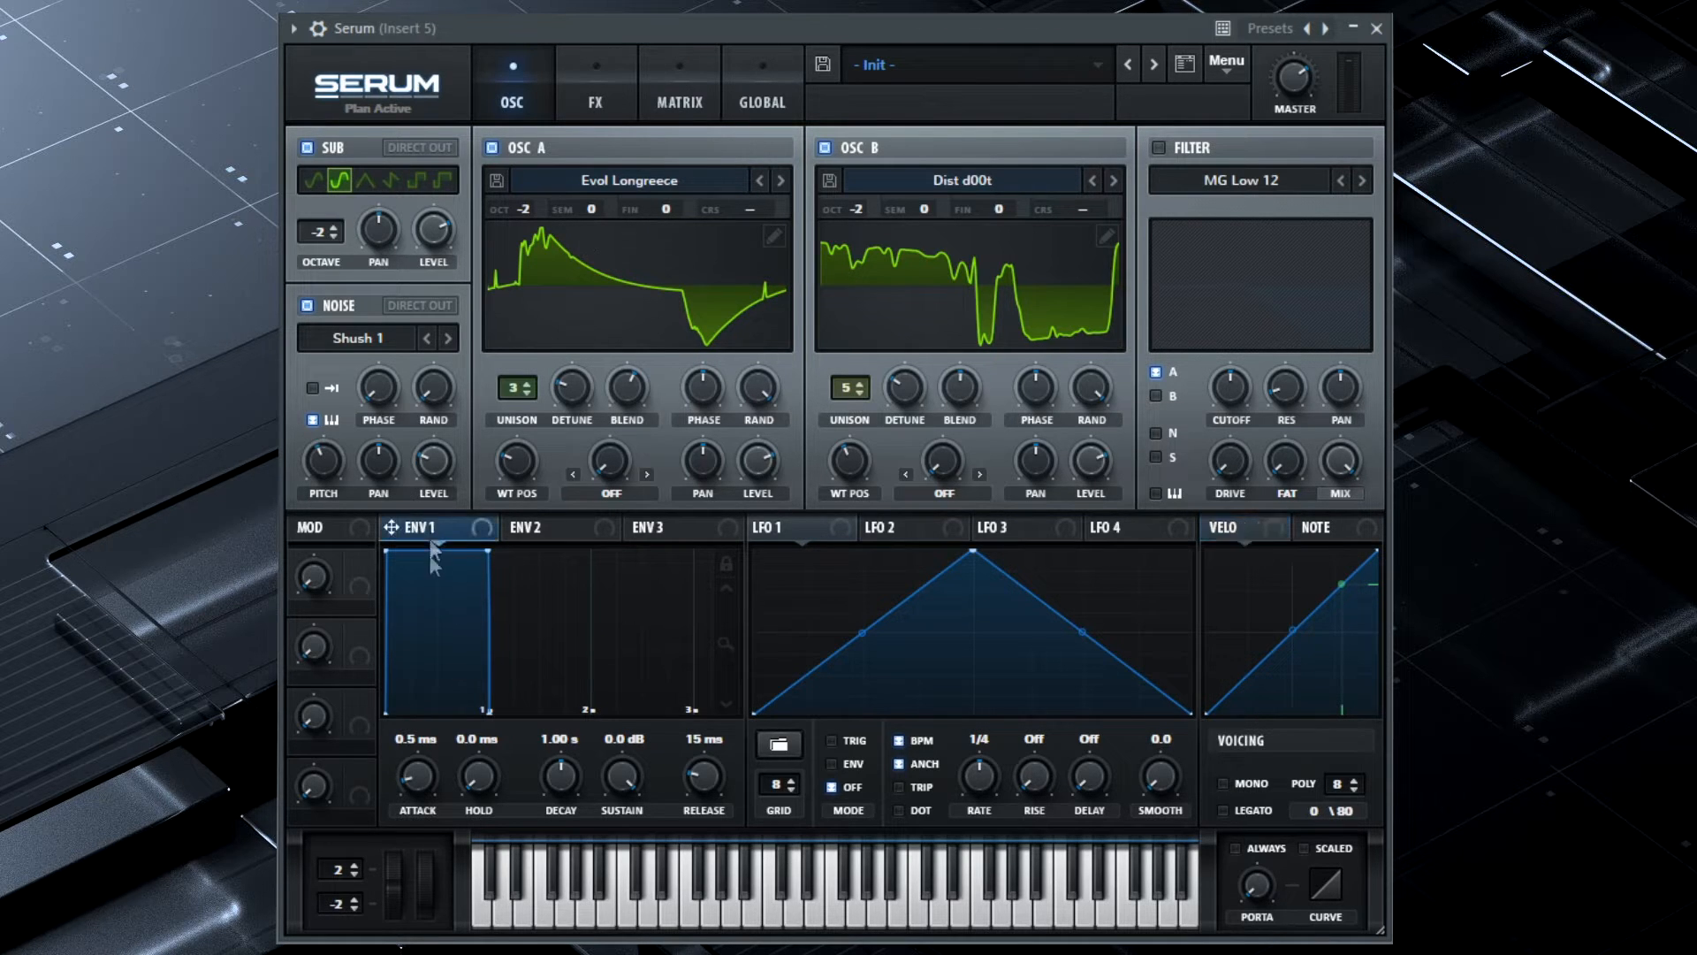
Step: Shape envelope 1 with a 2.4 ms attack, -1.5 dB sustain, 324 ms release and a curved decay
{"action": "left_click_drag", "start_coordinate": [422, 793], "coordinate": [419, 772]}
{"action": "left_click_drag", "start_coordinate": [624, 774], "coordinate": [619, 792]}
{"action": "left_click_drag", "start_coordinate": [438, 560], "coordinate": [442, 598]}
{"action": "left_click_drag", "start_coordinate": [704, 787], "coordinate": [706, 736]}
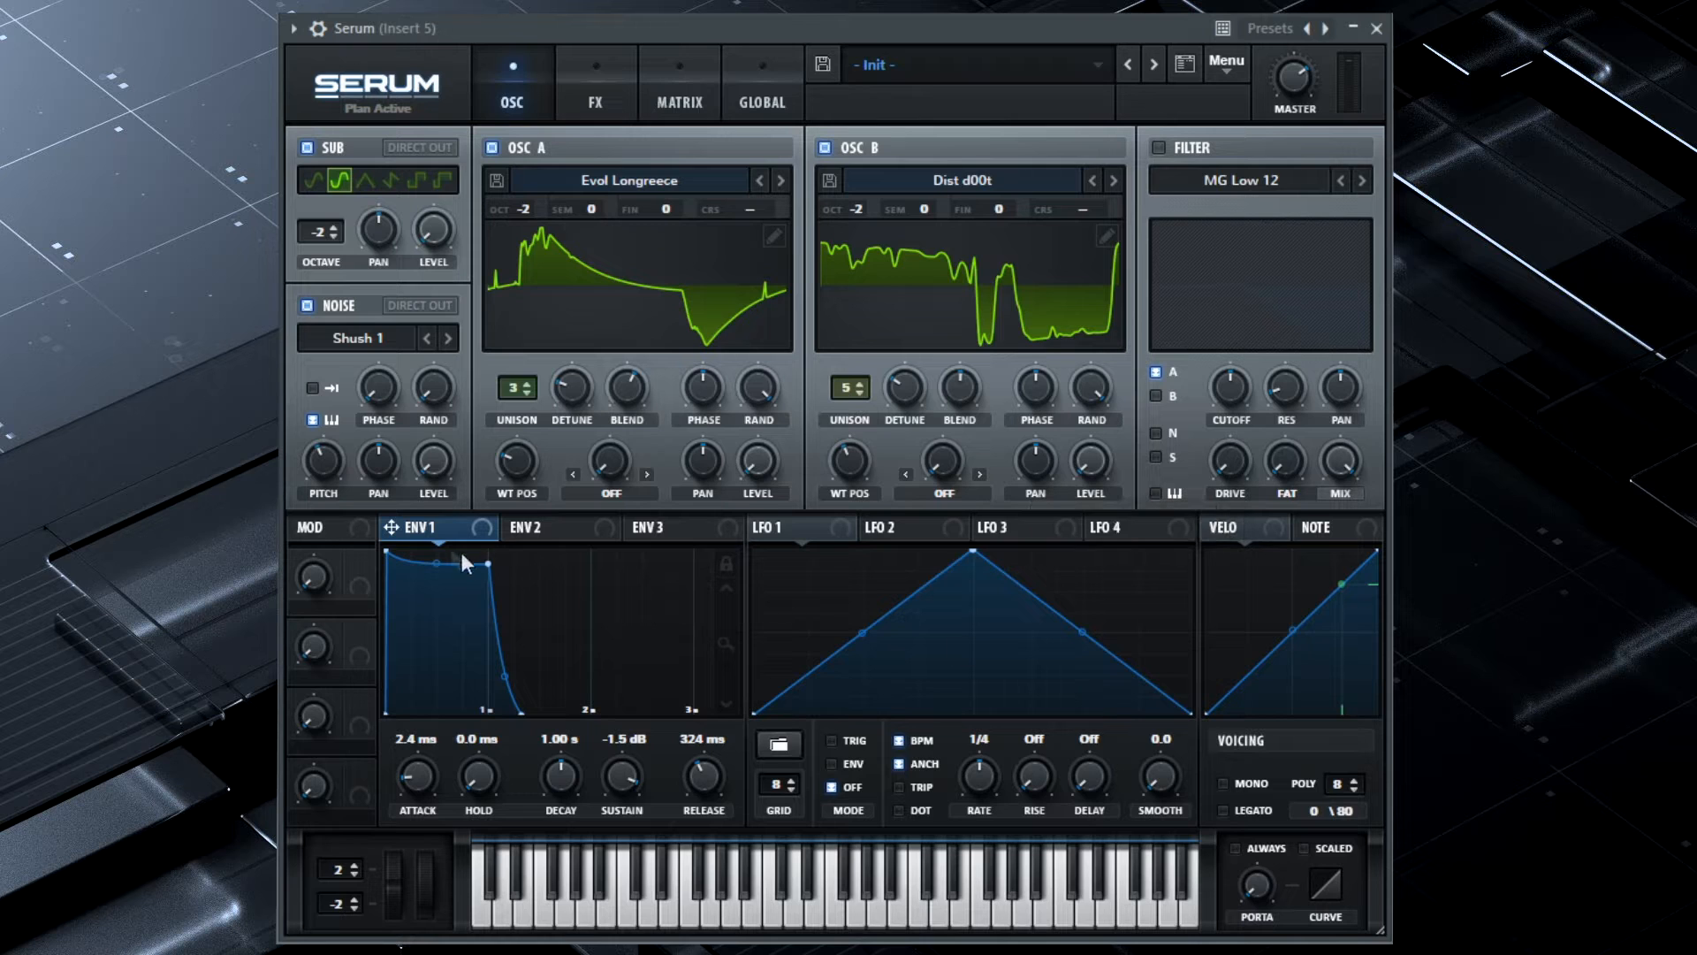
Step: Assign envelope 1 to the levels of oscillator A, oscillator B, the sub and the noise
{"action": "left_click_drag", "start_coordinate": [759, 464], "coordinate": [759, 462]}
{"action": "left_click_drag", "start_coordinate": [409, 522], "coordinate": [1069, 462]}
{"action": "left_click_drag", "start_coordinate": [429, 530], "coordinate": [407, 310]}
{"action": "left_click_drag", "start_coordinate": [433, 477], "coordinate": [409, 530]}
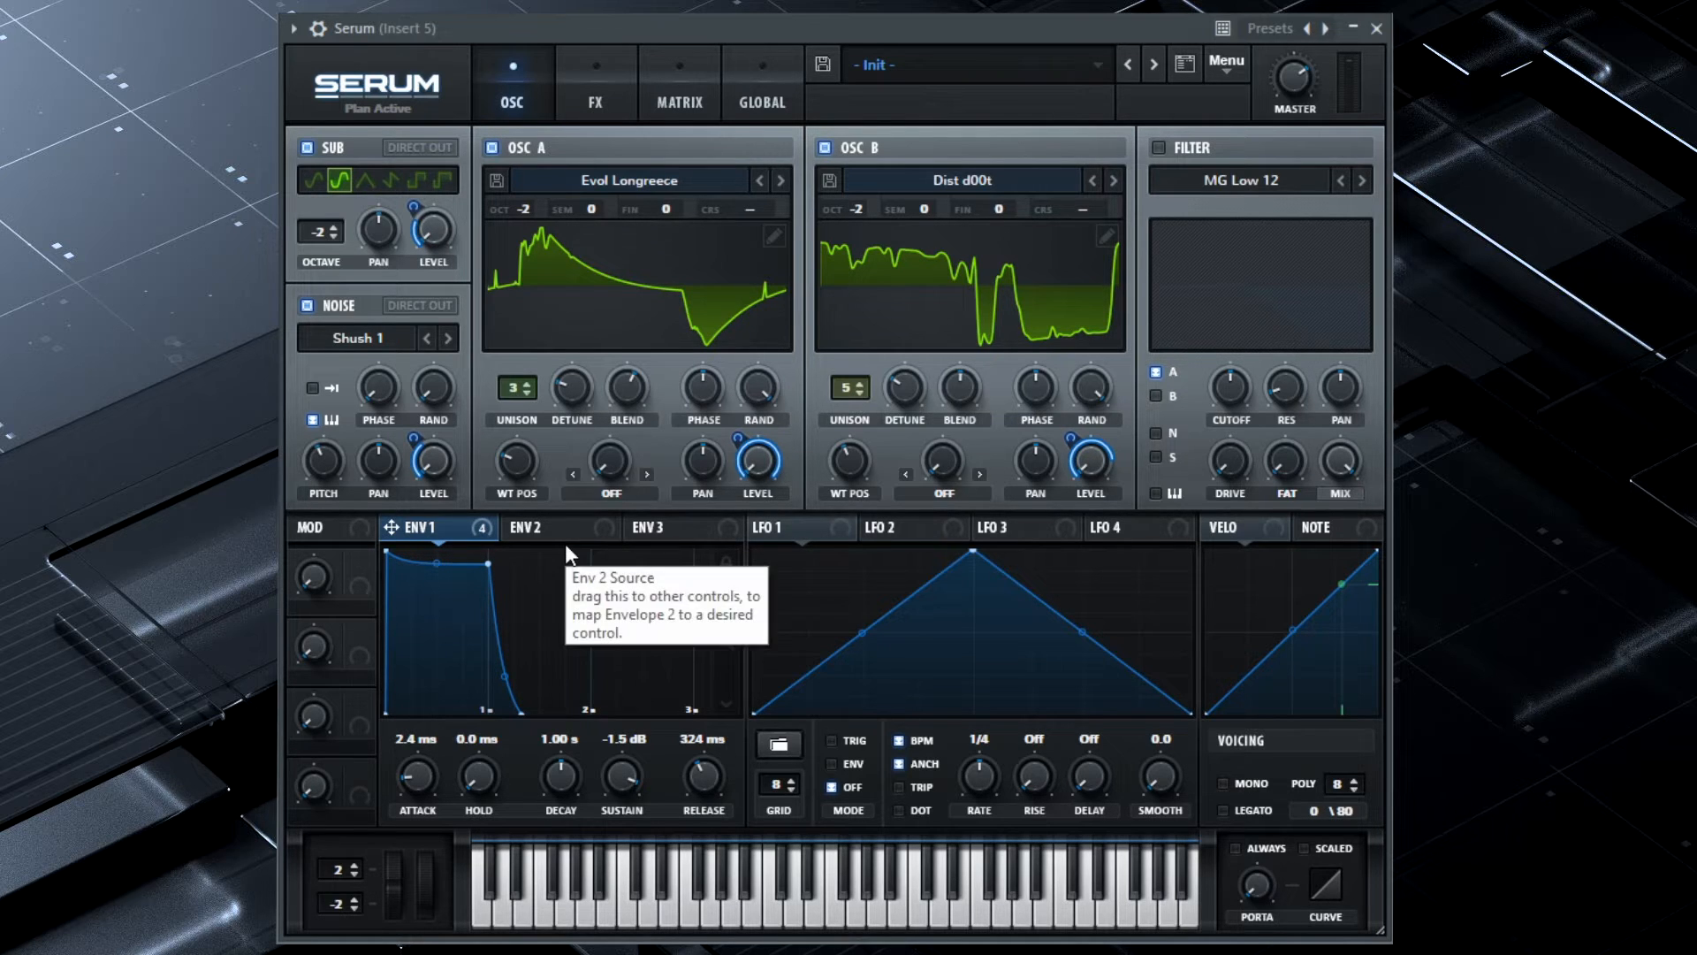
Step: Enable the filter for oscillators A and B, noise and sub, raise its fat amount, and assign envelope 1 to its drive
{"action": "left_click", "coordinate": [1157, 148]}
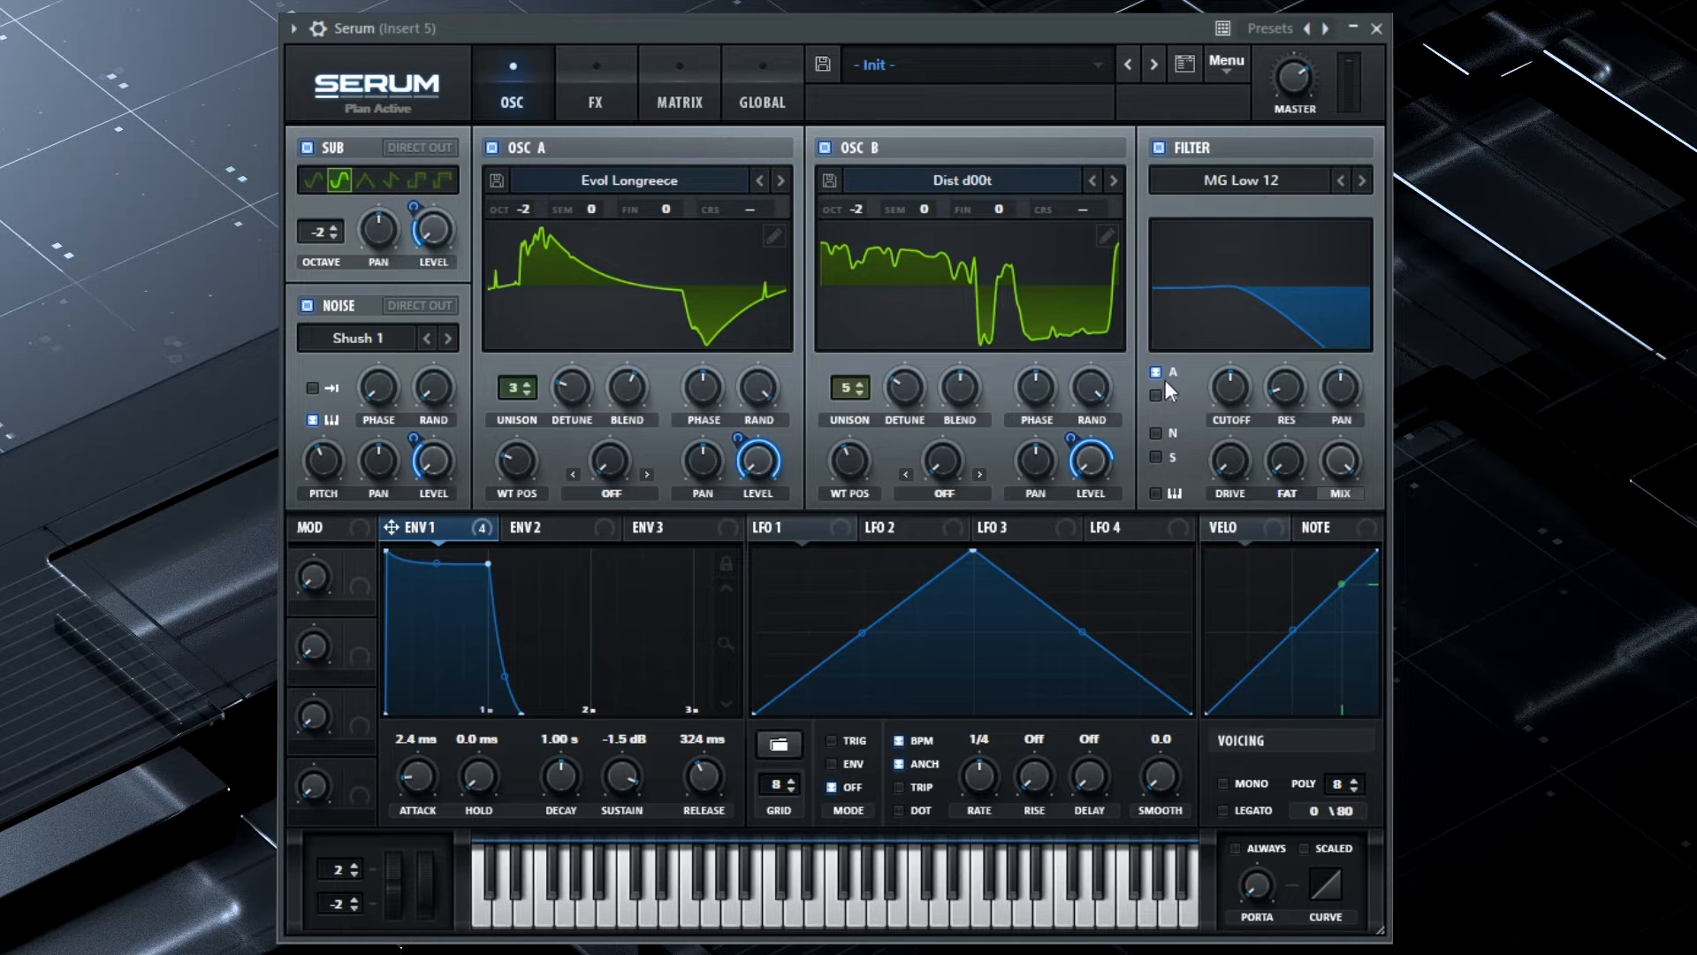
{"action": "left_click", "coordinate": [1155, 457]}
{"action": "mouse_move", "coordinate": [1284, 391]}
{"action": "left_click_drag", "start_coordinate": [1287, 459], "coordinate": [1298, 397]}
{"action": "left_click_drag", "start_coordinate": [442, 527], "coordinate": [1183, 519]}
Step: Set oscillator A's warp mode to FM (From B) and raise the warp amount slightly
{"action": "left_click", "coordinate": [613, 492]}
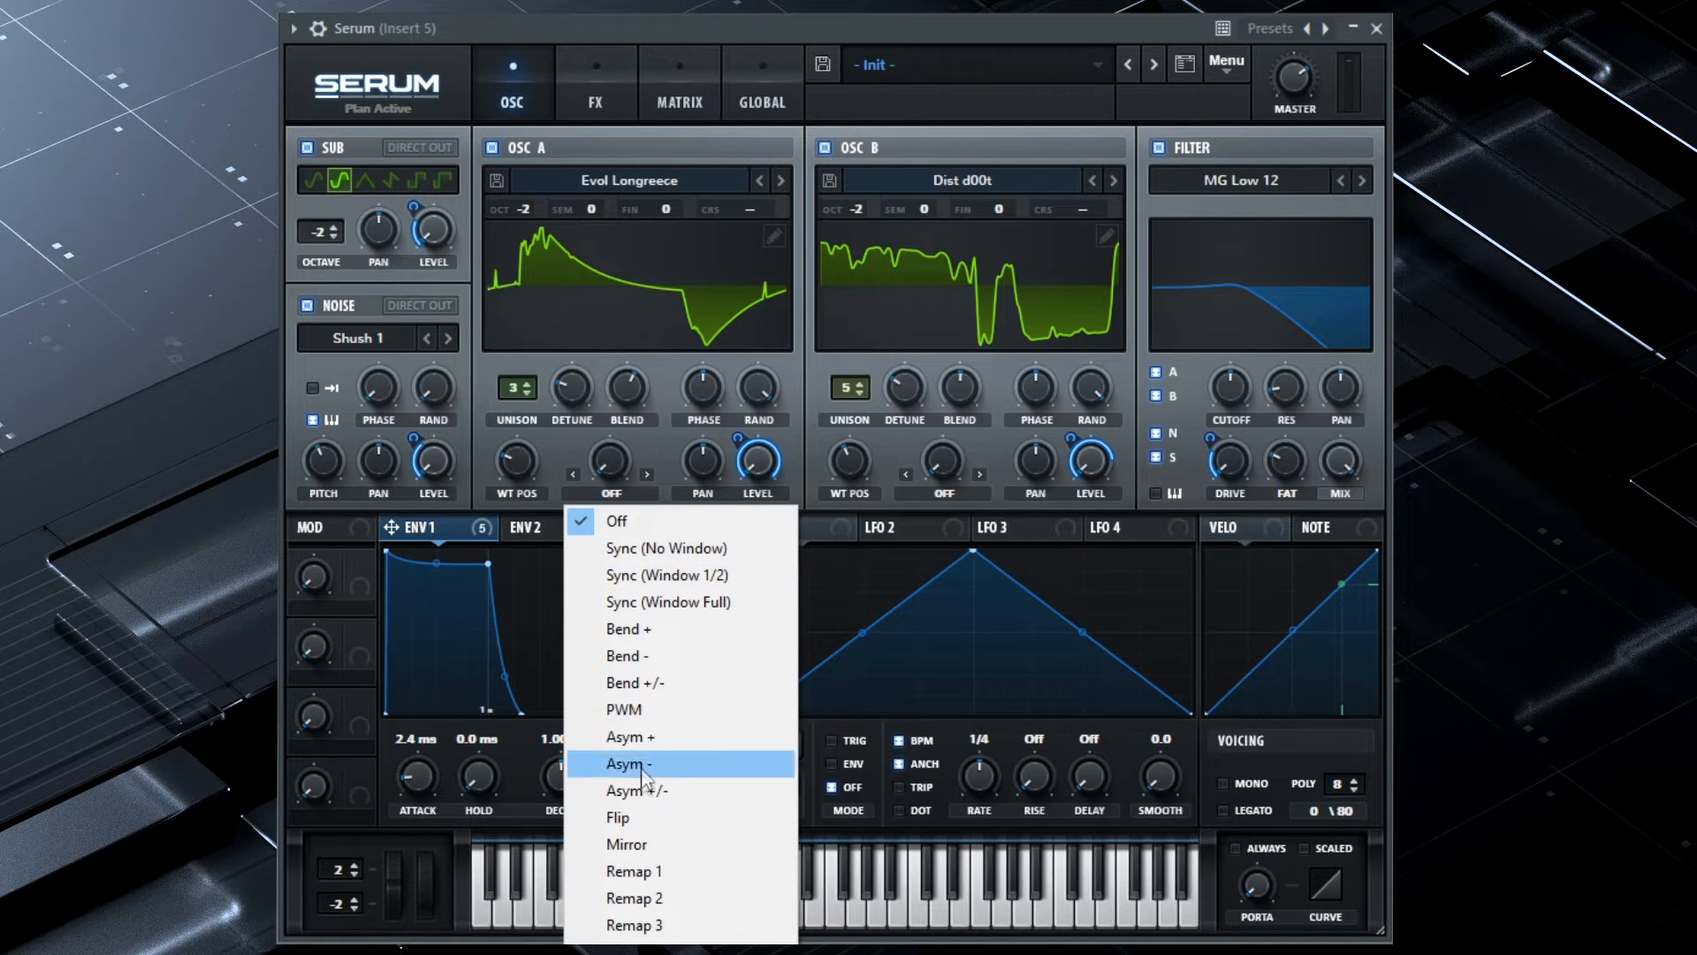
{"action": "left_click", "coordinate": [650, 939]}
{"action": "left_click_drag", "start_coordinate": [611, 458], "coordinate": [617, 438]}
Step: Set oscillator B's warp mode to Remap 1 and shape its remap graph into a concave curve falling from maximum to zero
{"action": "left_click", "coordinate": [950, 495]}
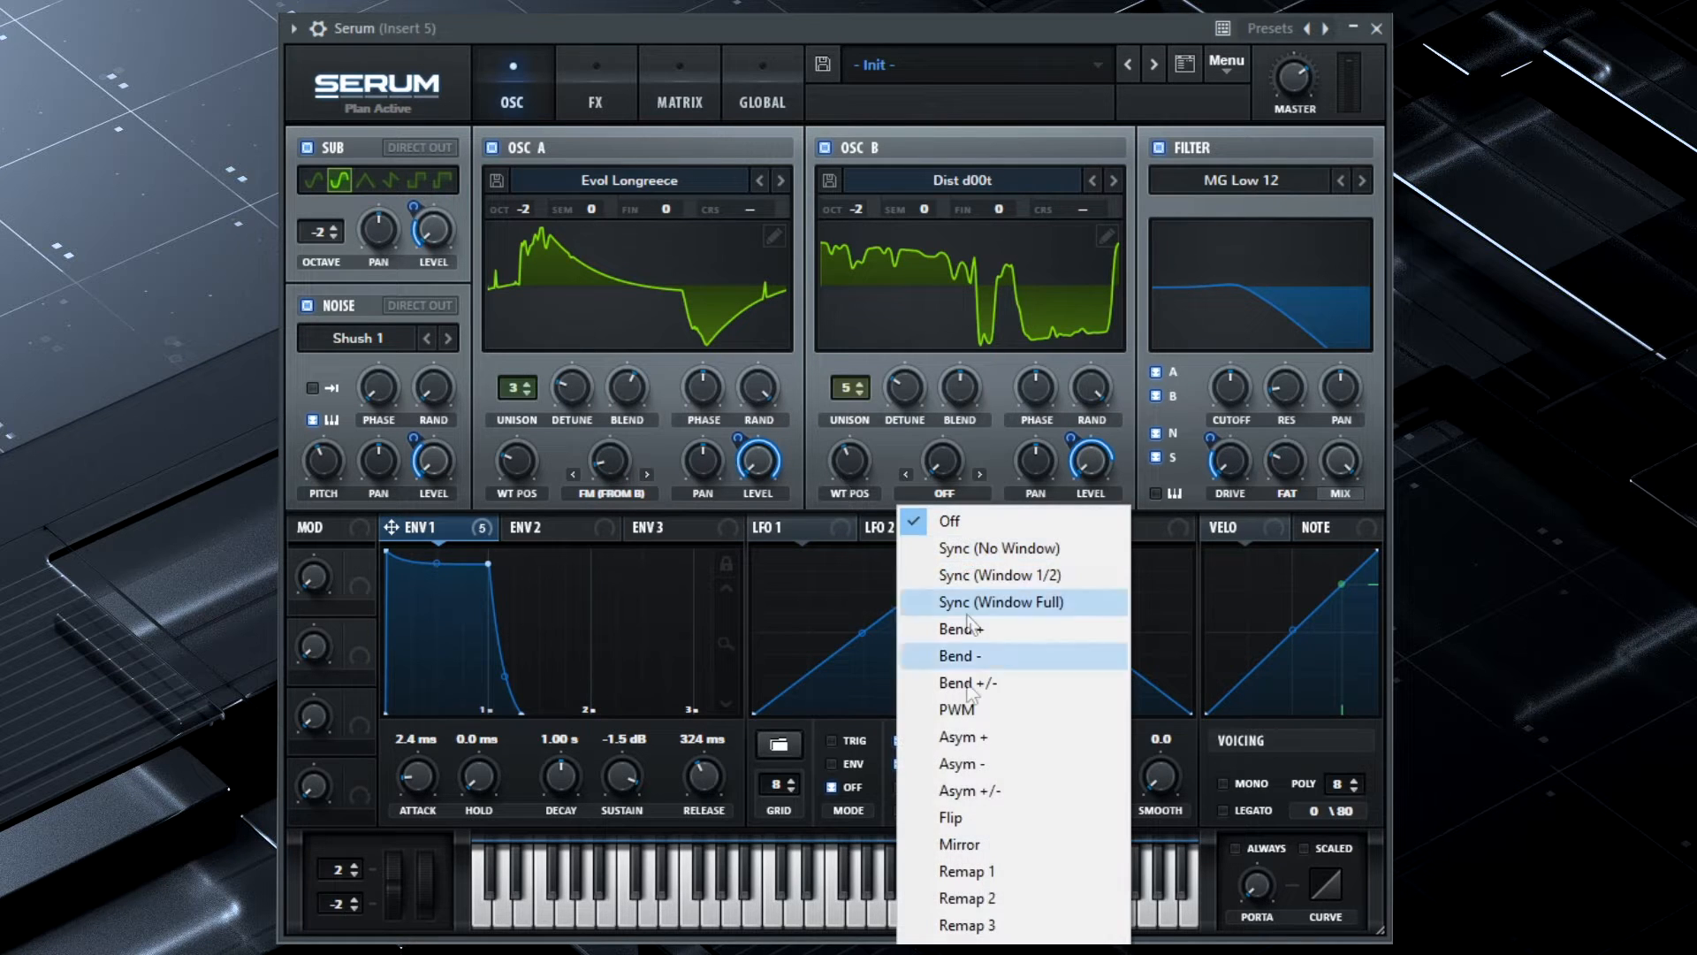
{"action": "left_click", "coordinate": [988, 881]}
{"action": "left_click", "coordinate": [979, 445]}
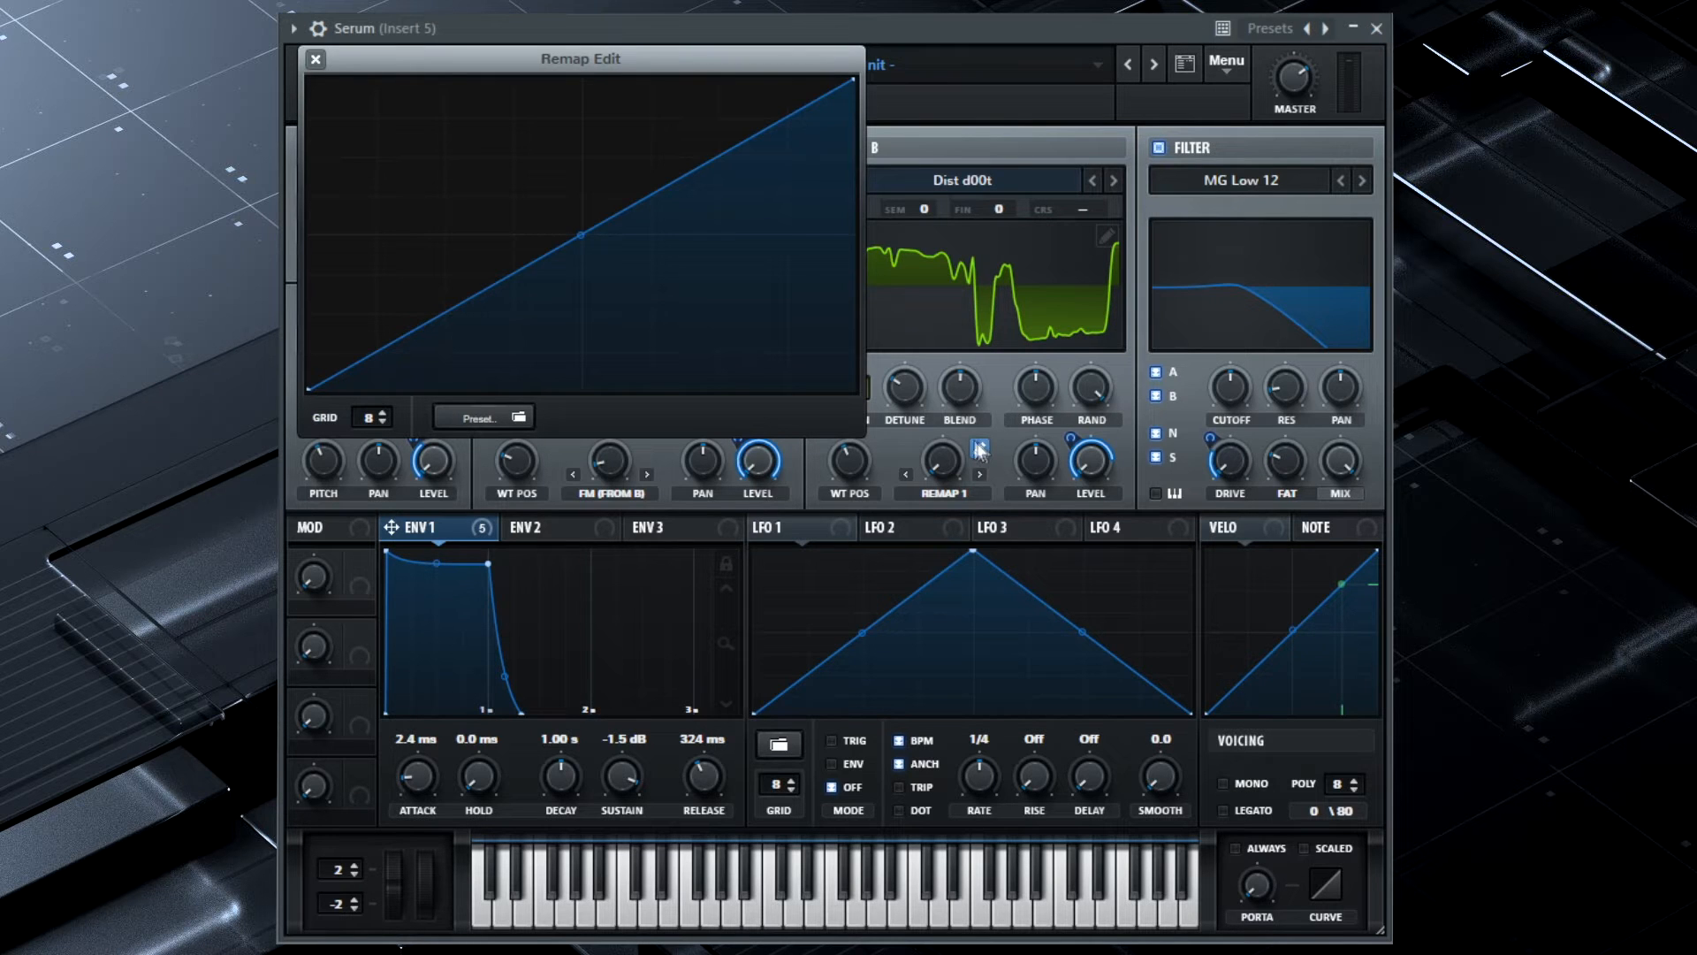
{"action": "left_click_drag", "start_coordinate": [850, 84], "coordinate": [775, 389]}
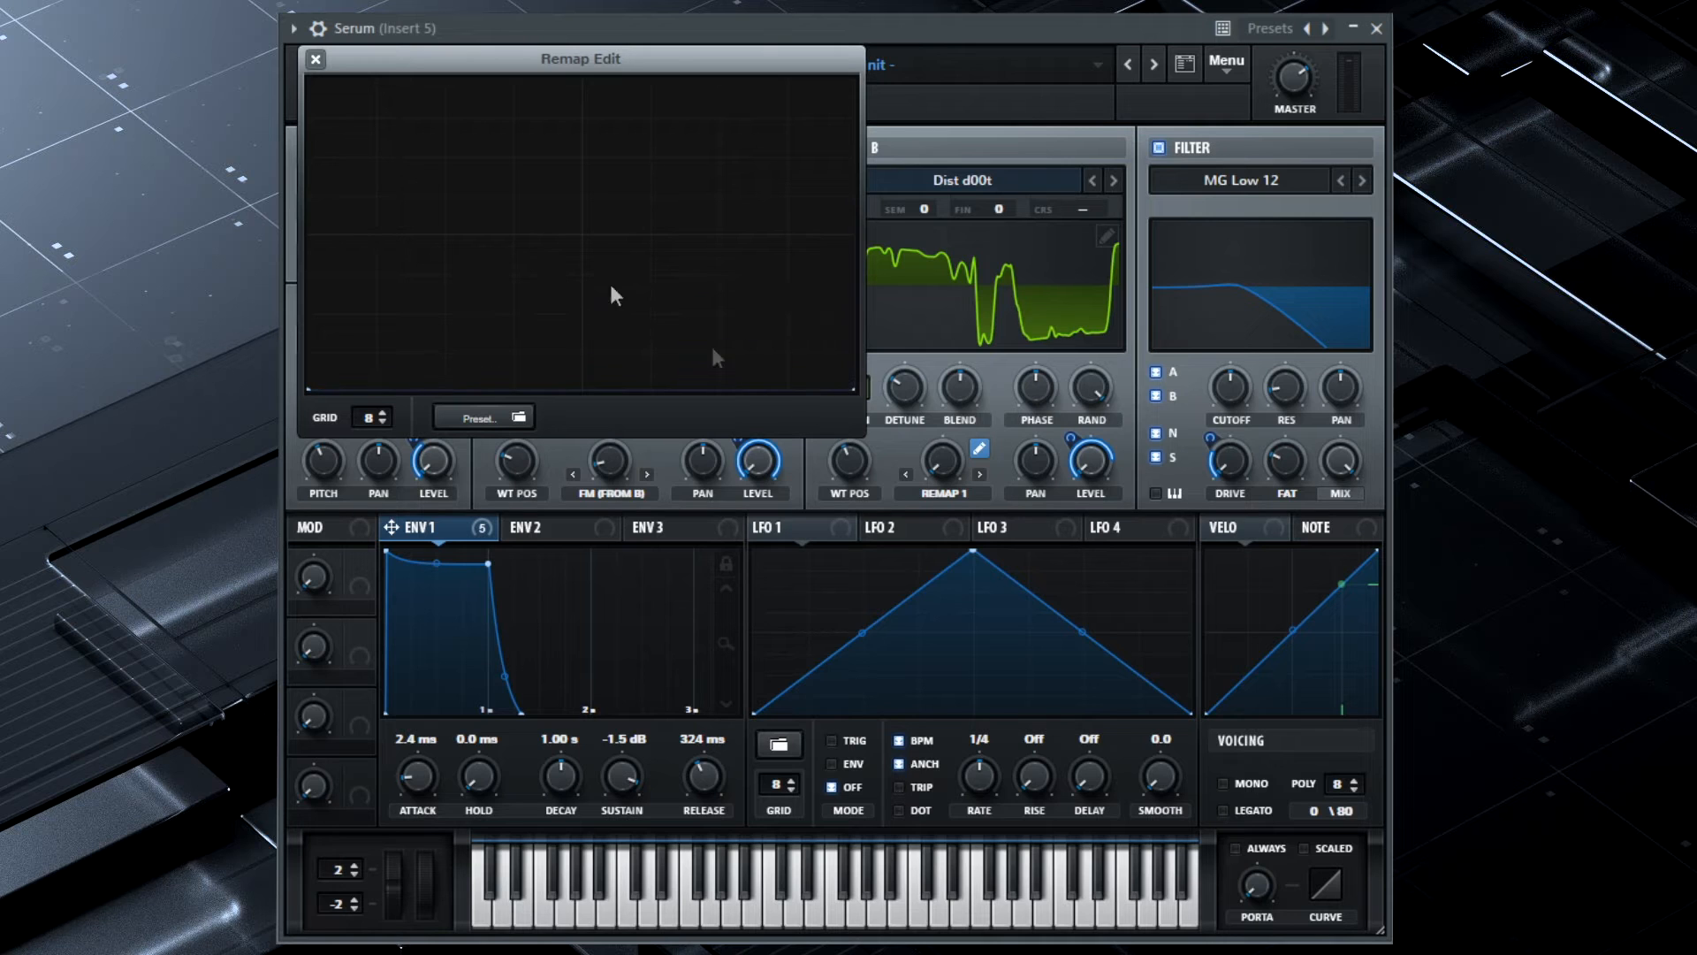
{"action": "double_click", "coordinate": [433, 168]}
{"action": "left_click_drag", "start_coordinate": [437, 173], "coordinate": [309, 82]}
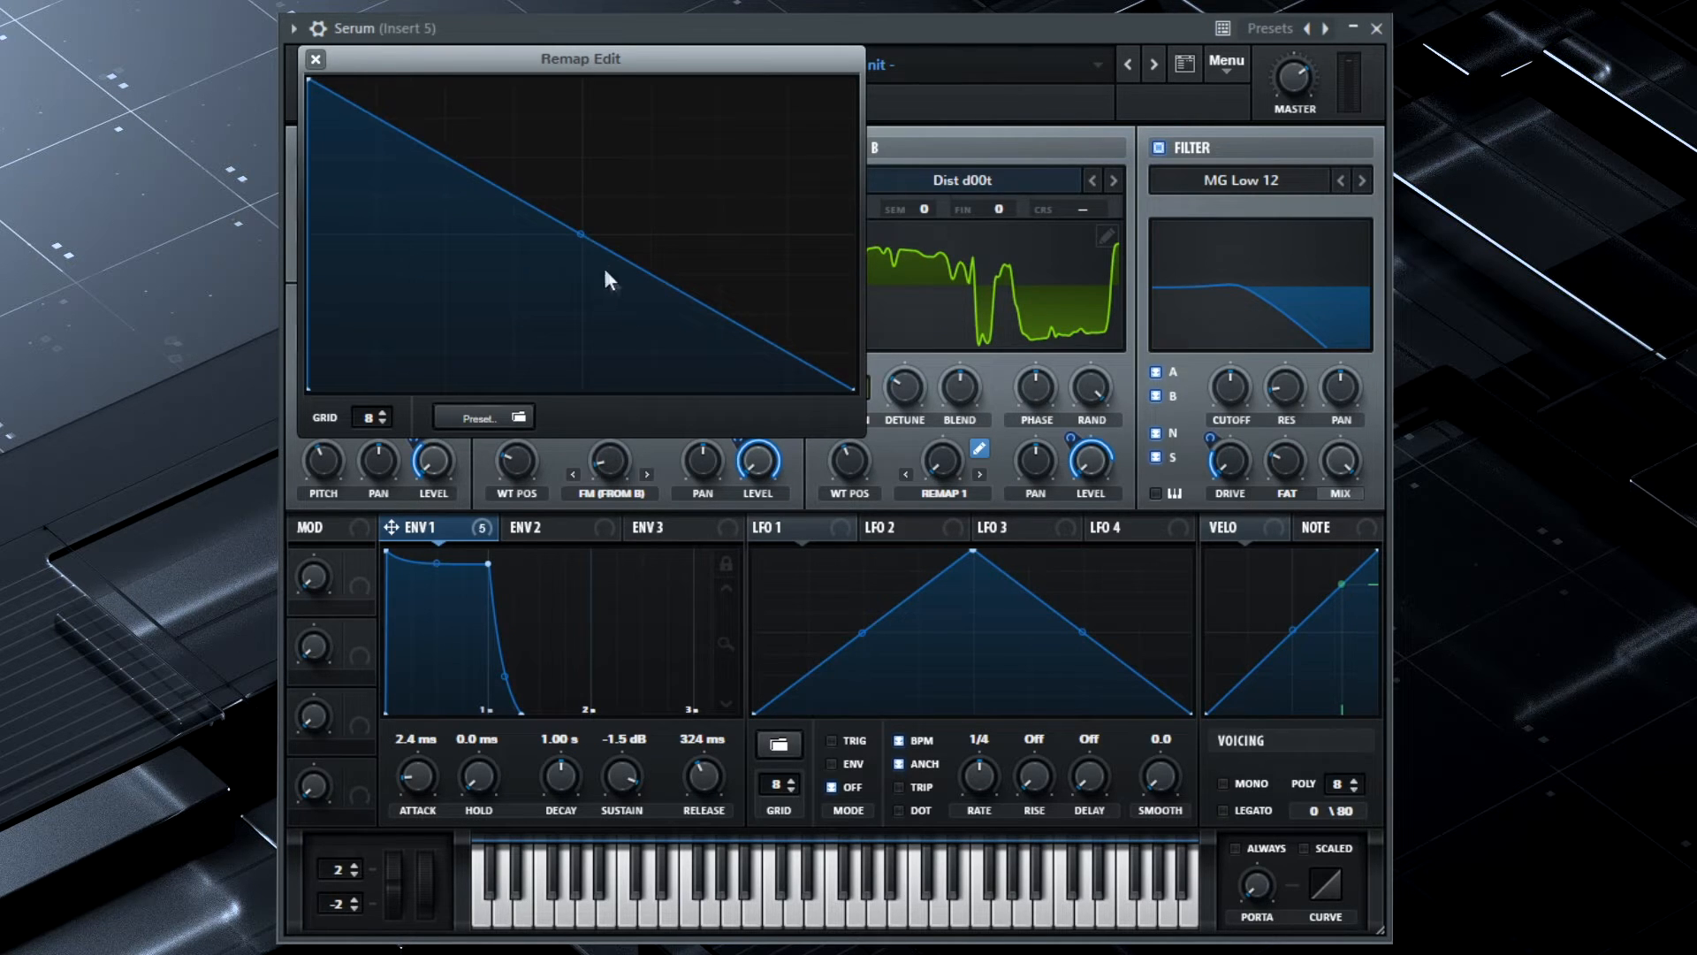
{"action": "left_click_drag", "start_coordinate": [580, 227], "coordinate": [580, 273]}
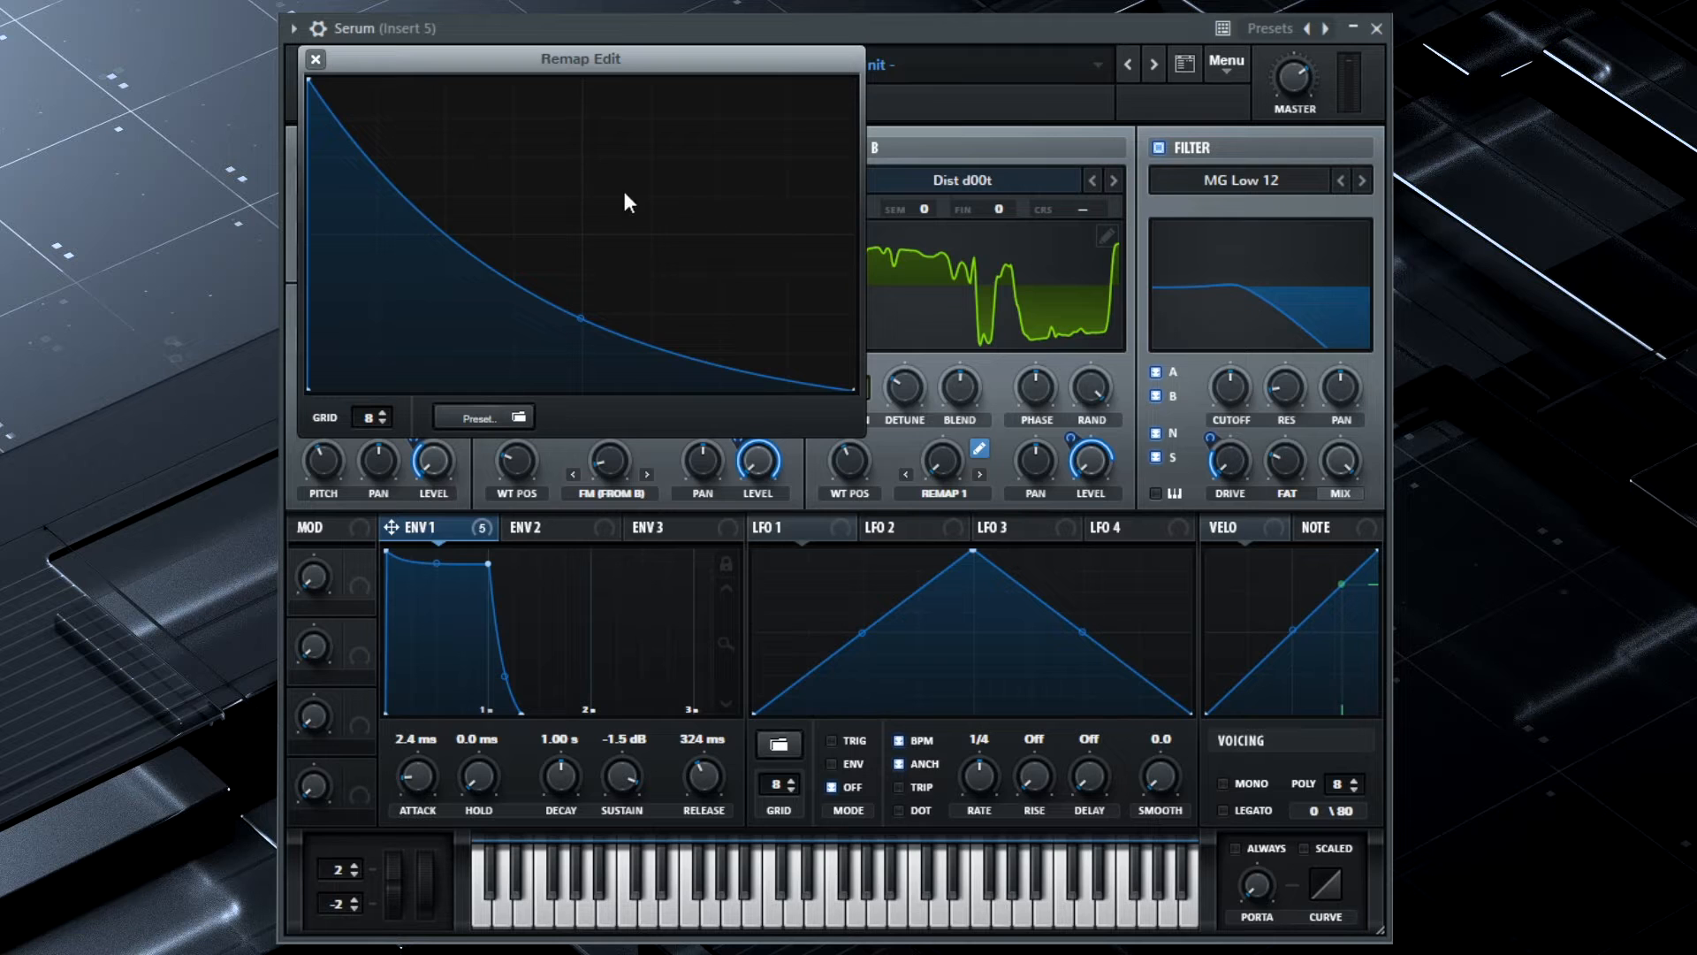
{"action": "left_click", "coordinate": [316, 60]}
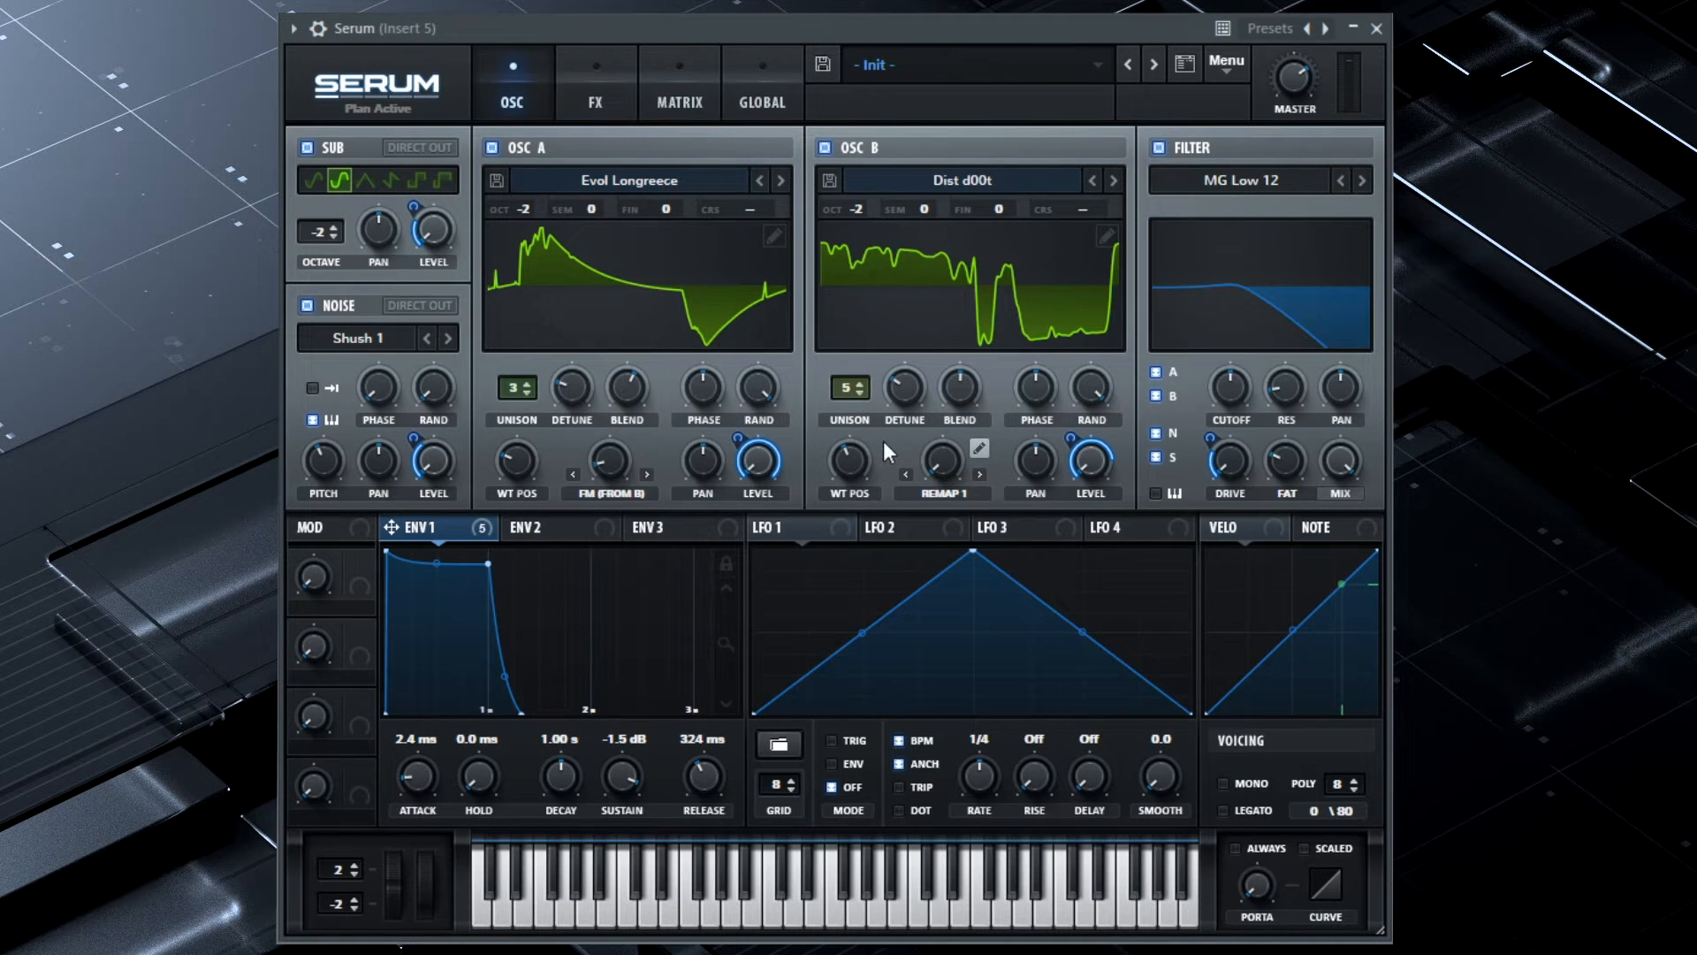
Step: Shape LFO 1 into a concave falling curve, in envelope mode with a rate of 2 bar
{"action": "left_click", "coordinate": [778, 529]}
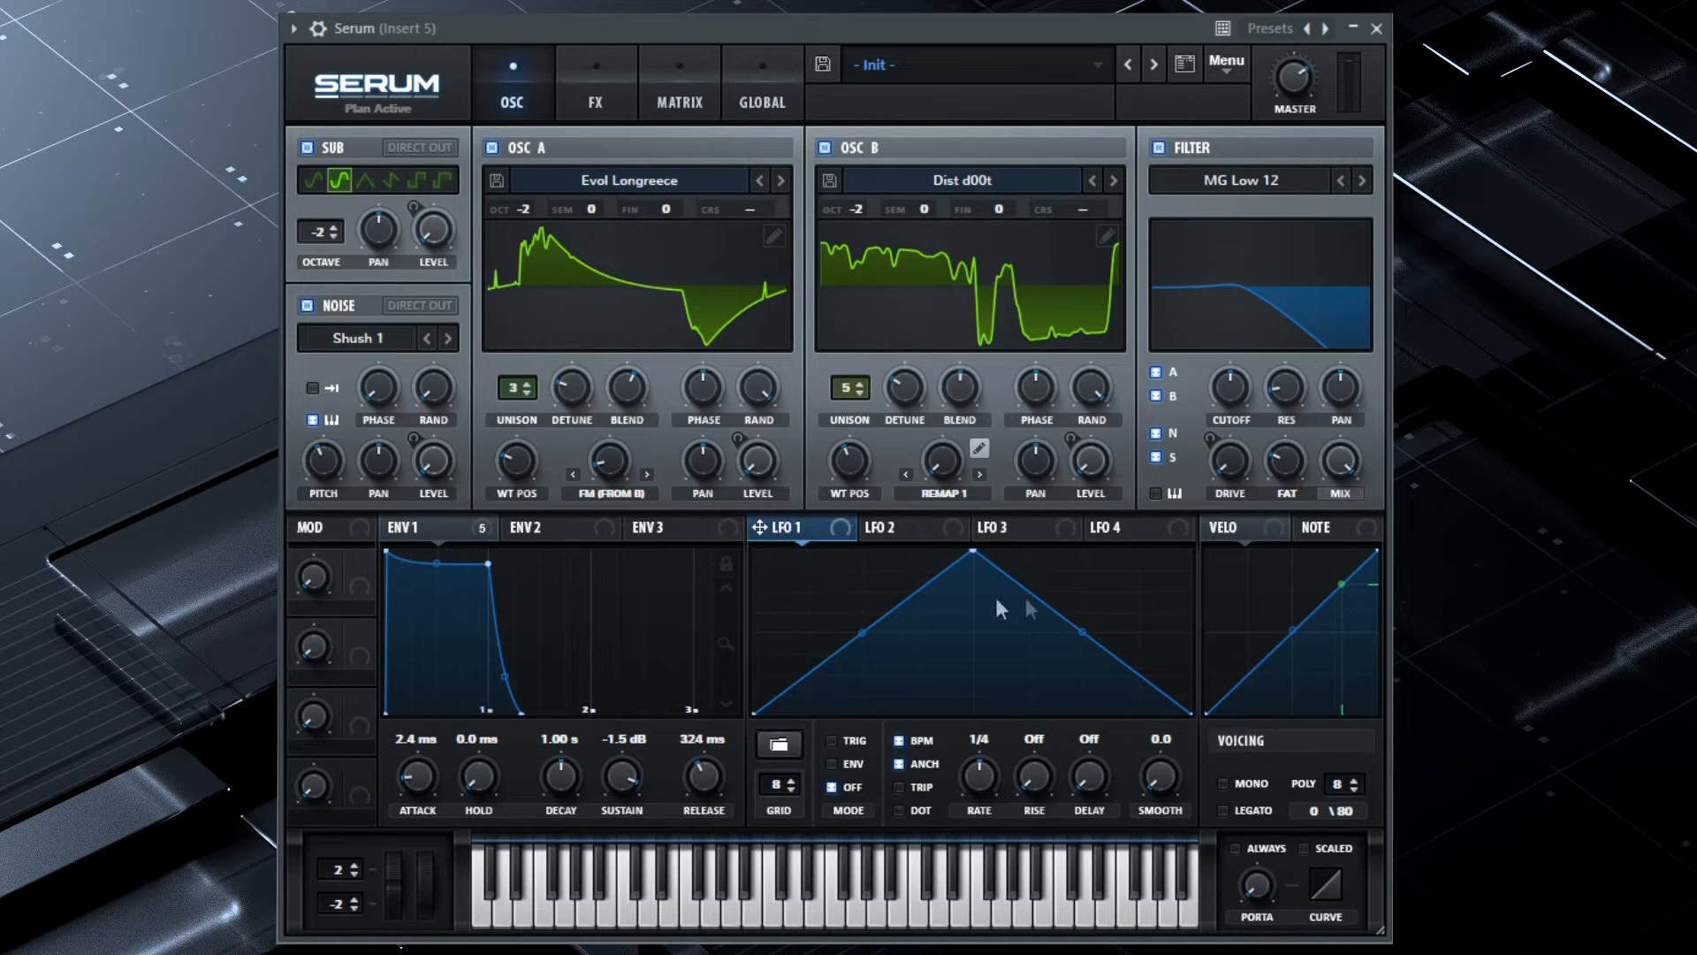
{"action": "left_click_drag", "start_coordinate": [980, 557], "coordinate": [752, 529]}
{"action": "left_click_drag", "start_coordinate": [968, 635], "coordinate": [946, 656]}
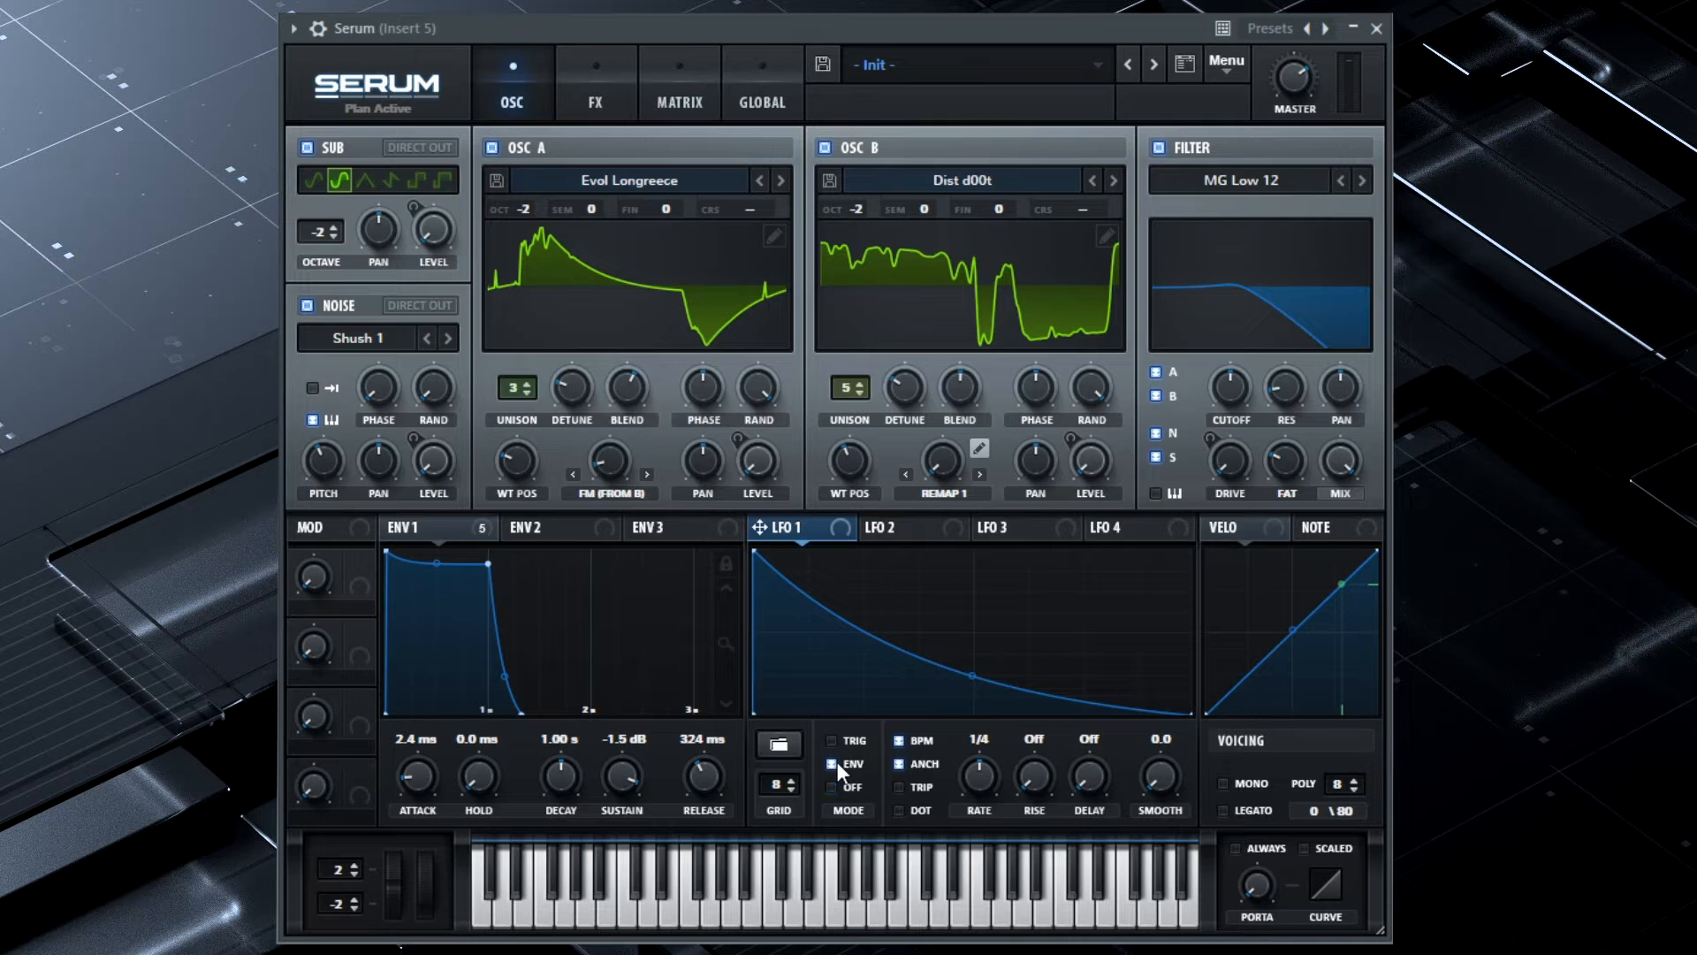
{"action": "left_click_drag", "start_coordinate": [975, 805], "coordinate": [972, 816]}
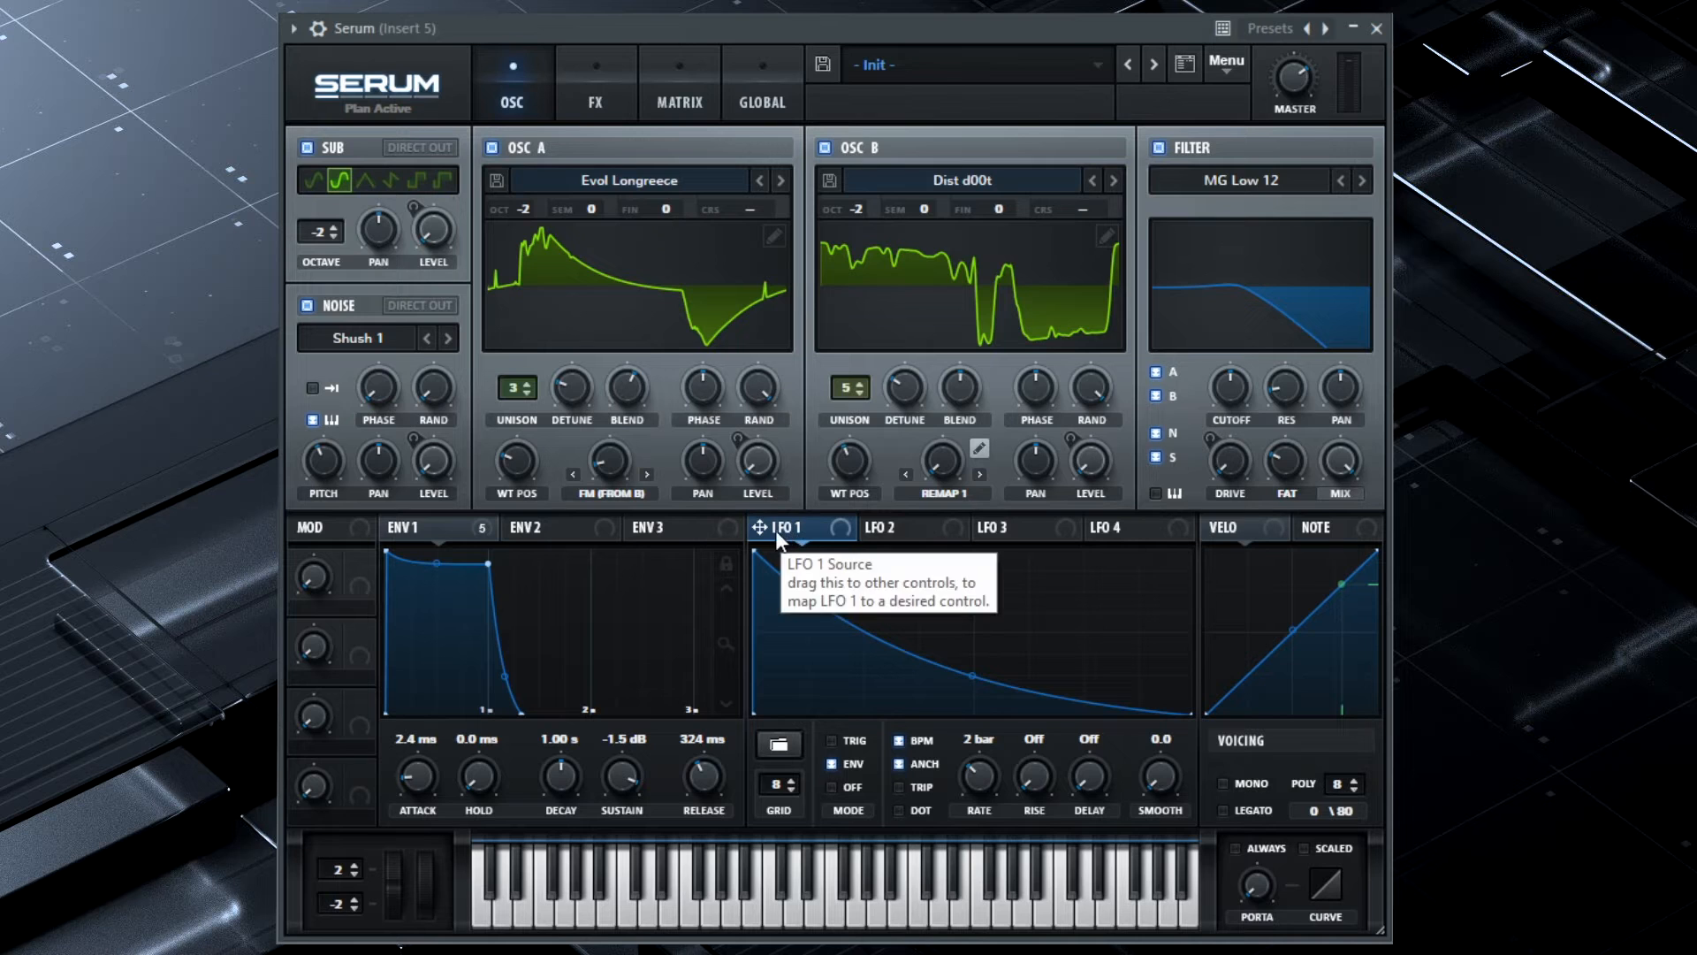
Step: Assign LFO 1 to oscillator B's wavetable position and the filter cutoff as one-directional modulation, and increase the cutoff amount
{"action": "left_click_drag", "start_coordinate": [772, 528], "coordinate": [826, 464]}
{"action": "left_click_drag", "start_coordinate": [772, 528], "coordinate": [1205, 458]}
{"action": "left_click", "coordinate": [1207, 363], "text": "alt+shift"}
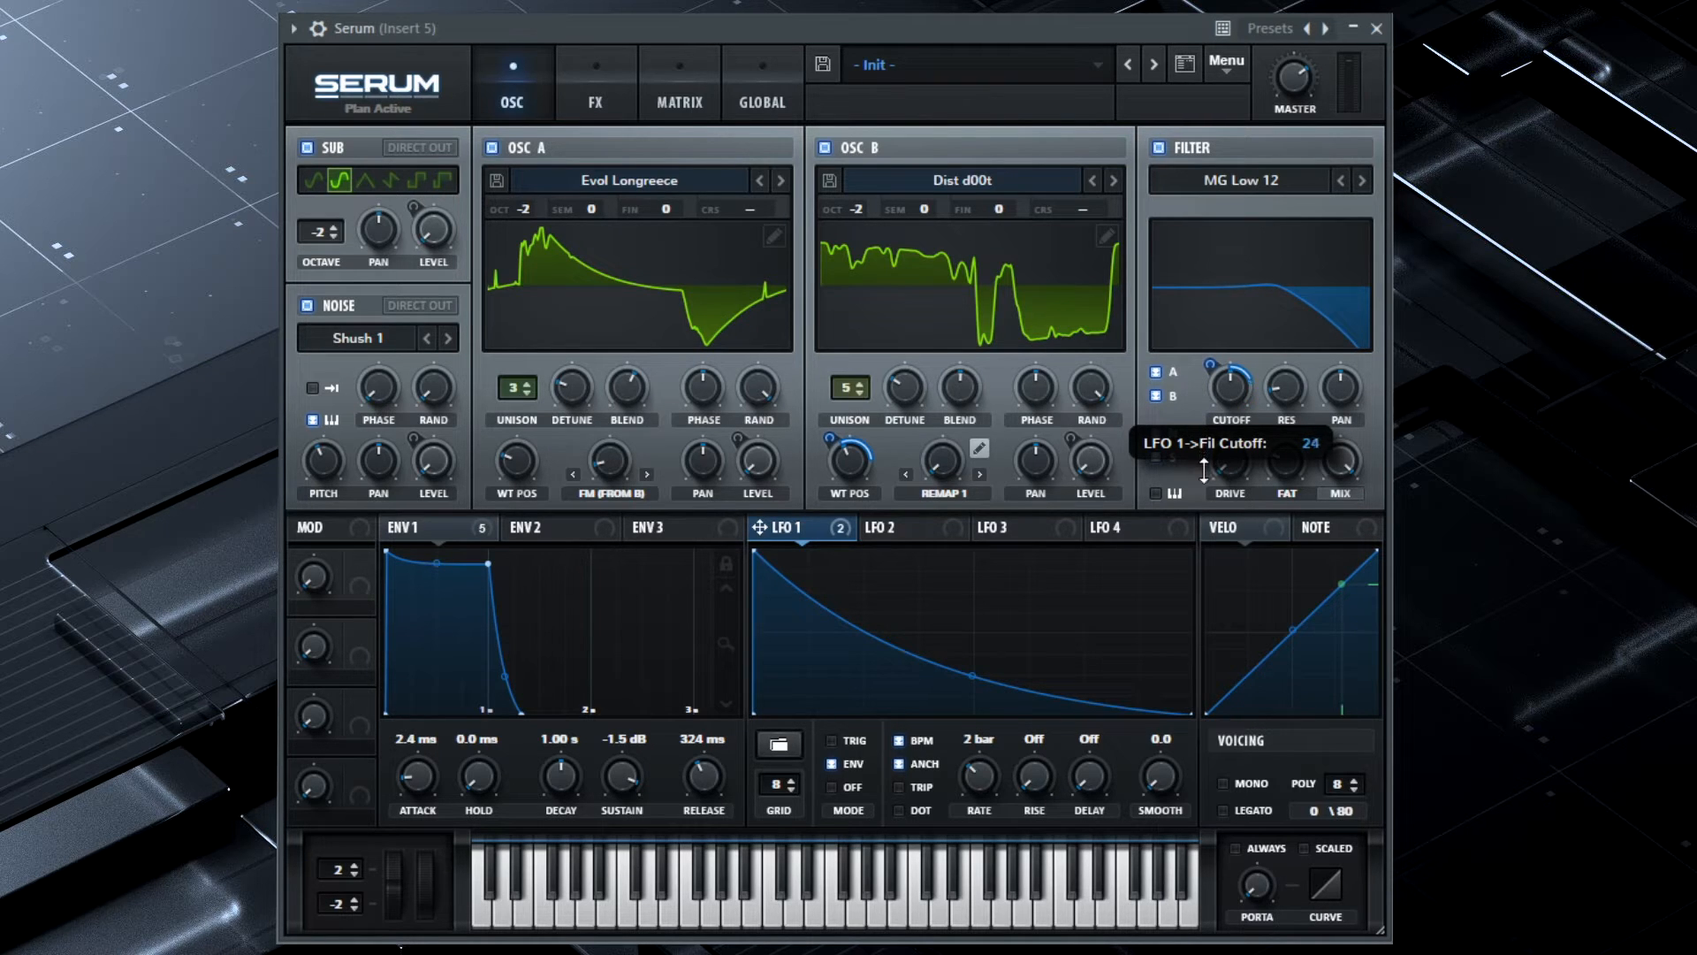
{"action": "left_click_drag", "start_coordinate": [1202, 455], "coordinate": [1202, 447]}
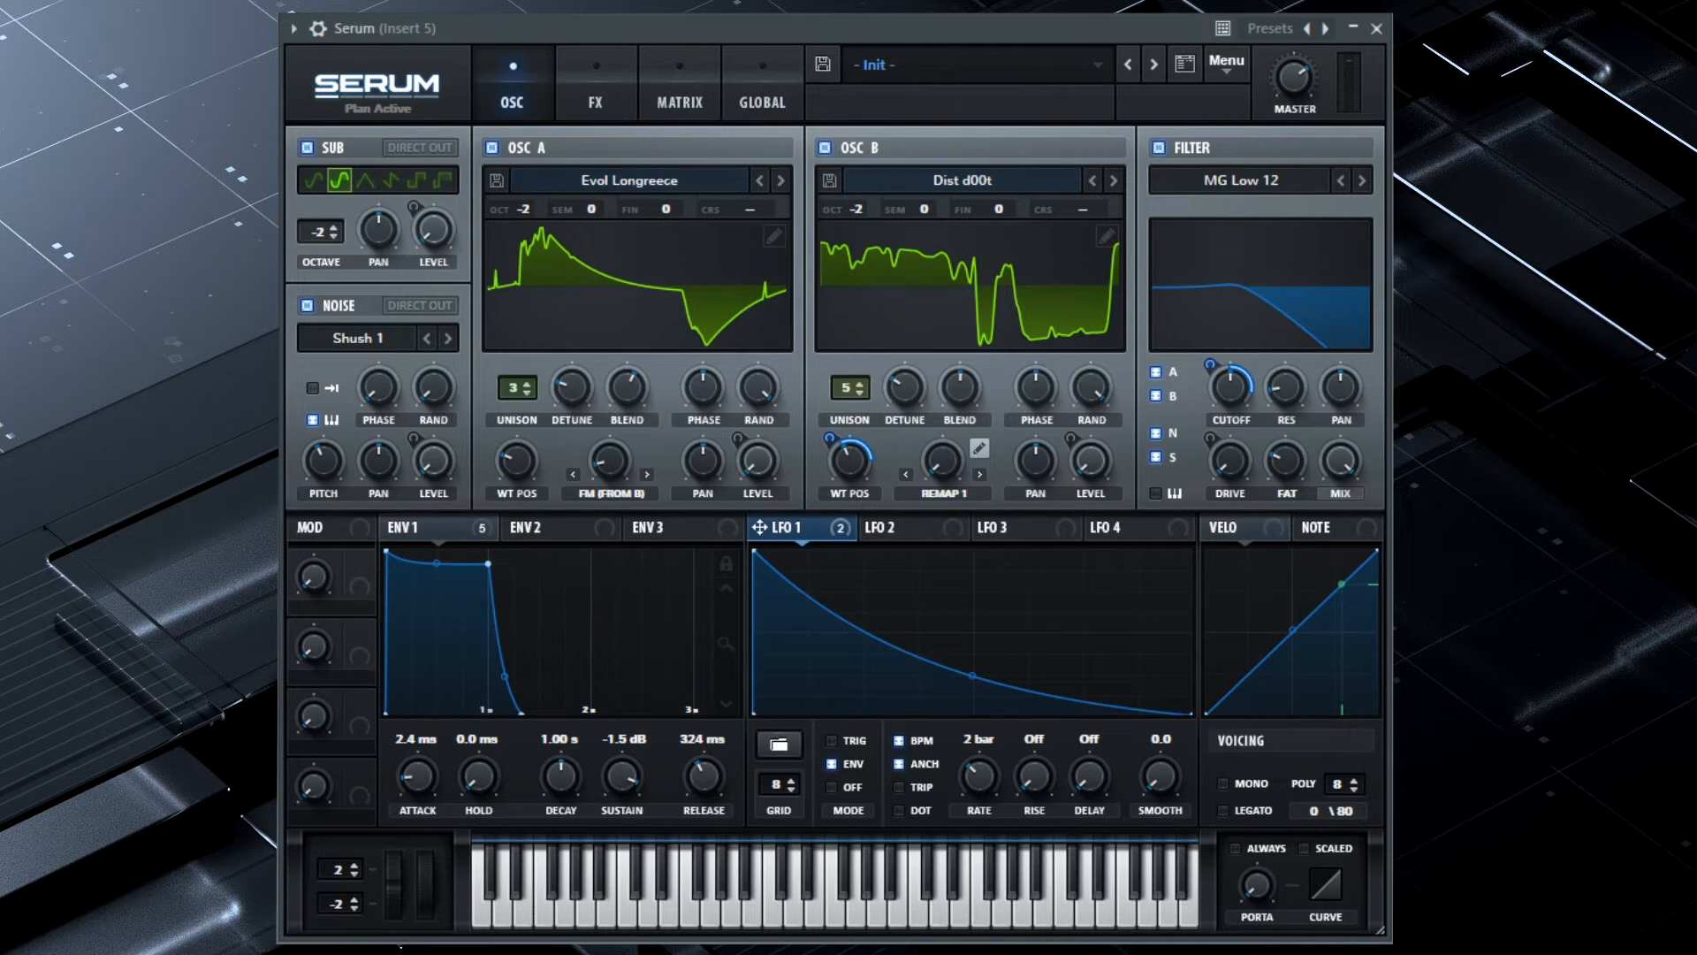
Step: Shape LFO 2 into a steep falling curve from maximum to zero, in envelope mode
{"action": "left_click", "coordinate": [899, 530]}
{"action": "left_click_drag", "start_coordinate": [973, 551], "coordinate": [666, 398]}
{"action": "left_click_drag", "start_coordinate": [971, 630], "coordinate": [959, 705]}
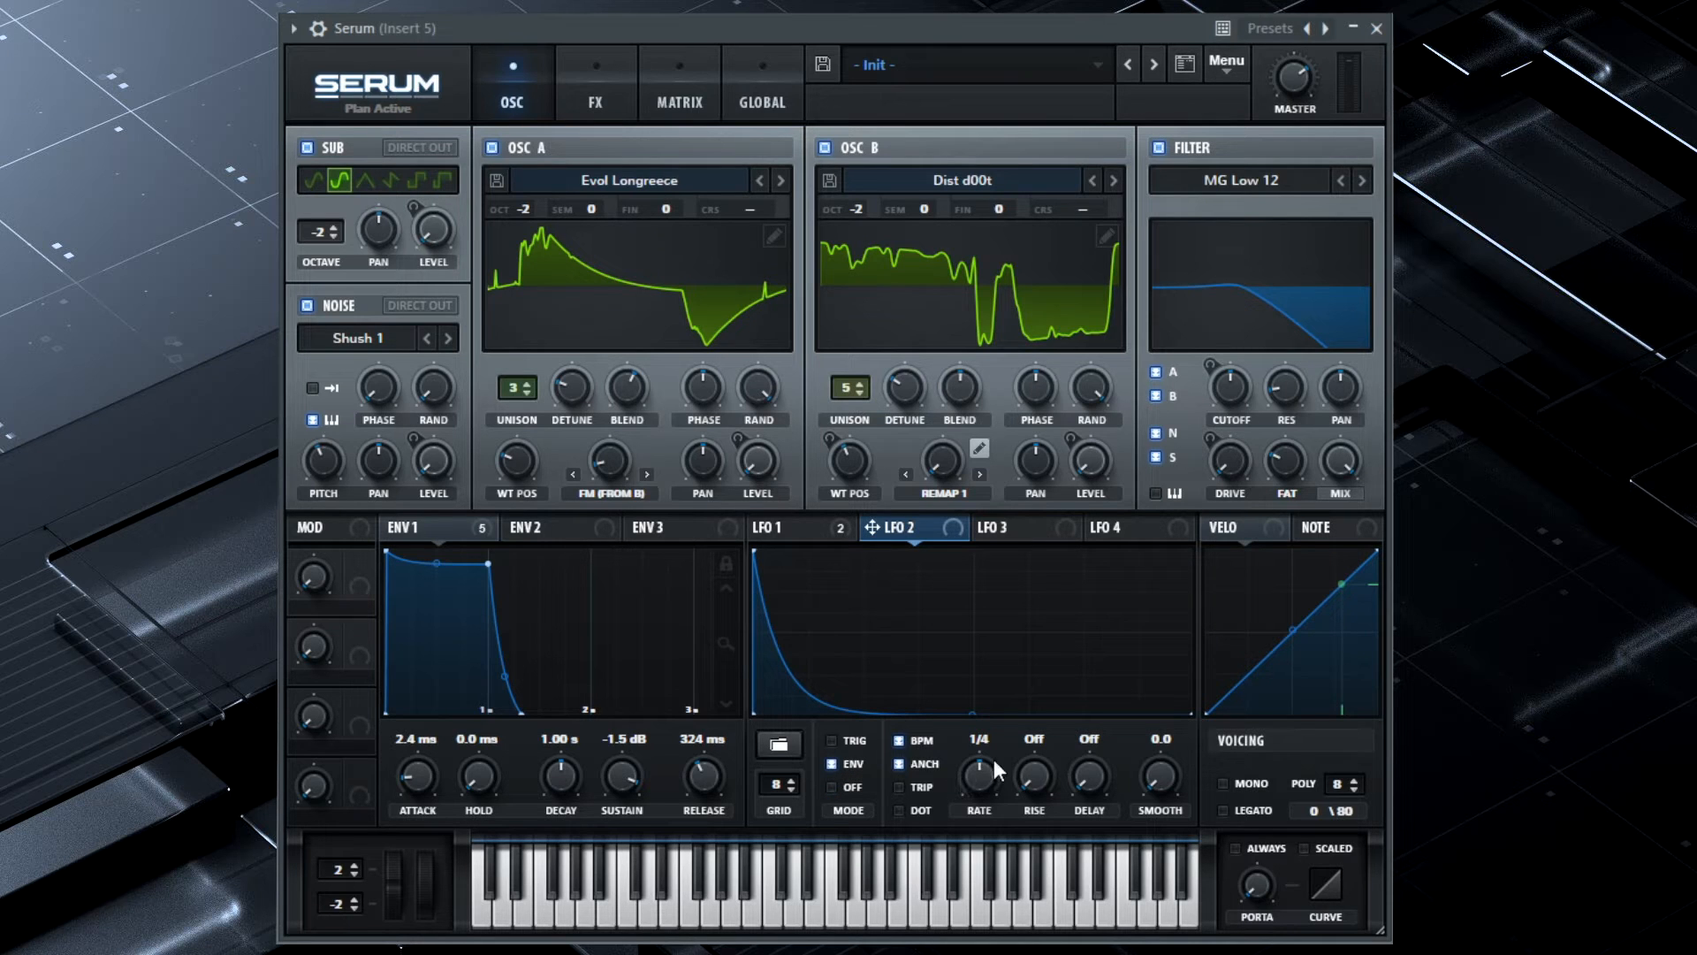
Step: Assign LFO 2 to oscillator A's wavetable position and FM warp amount, and audition the result
{"action": "mouse_move", "coordinate": [899, 528]}
{"action": "left_mouse_down"}
{"action": "mouse_move", "coordinate": [606, 455]}
{"action": "mouse_move", "coordinate": [579, 520]}
{"action": "mouse_move", "coordinate": [520, 475]}
{"action": "left_mouse_up"}
{"action": "left_click_drag", "start_coordinate": [497, 436], "coordinate": [484, 541]}
{"action": "key", "text": "space"}
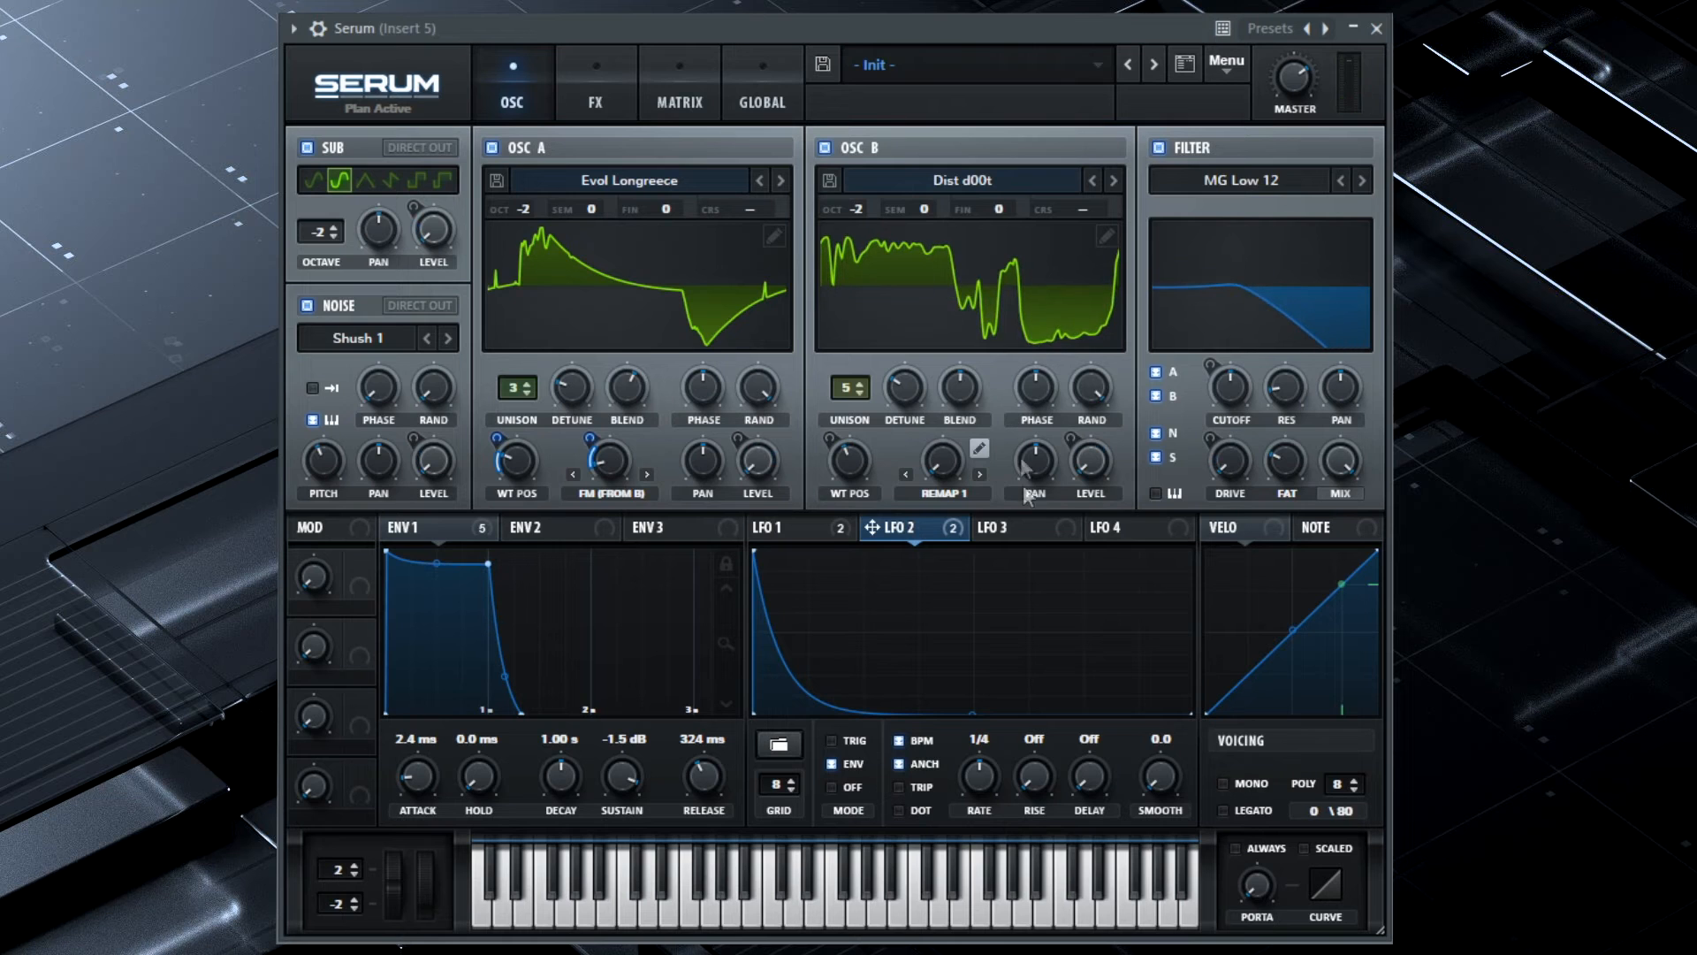
Step: Shape LFO 3 into a bell-like hump with a concave rise to the central peak and an added point curving the fall to zero
{"action": "left_click", "coordinate": [1027, 532]}
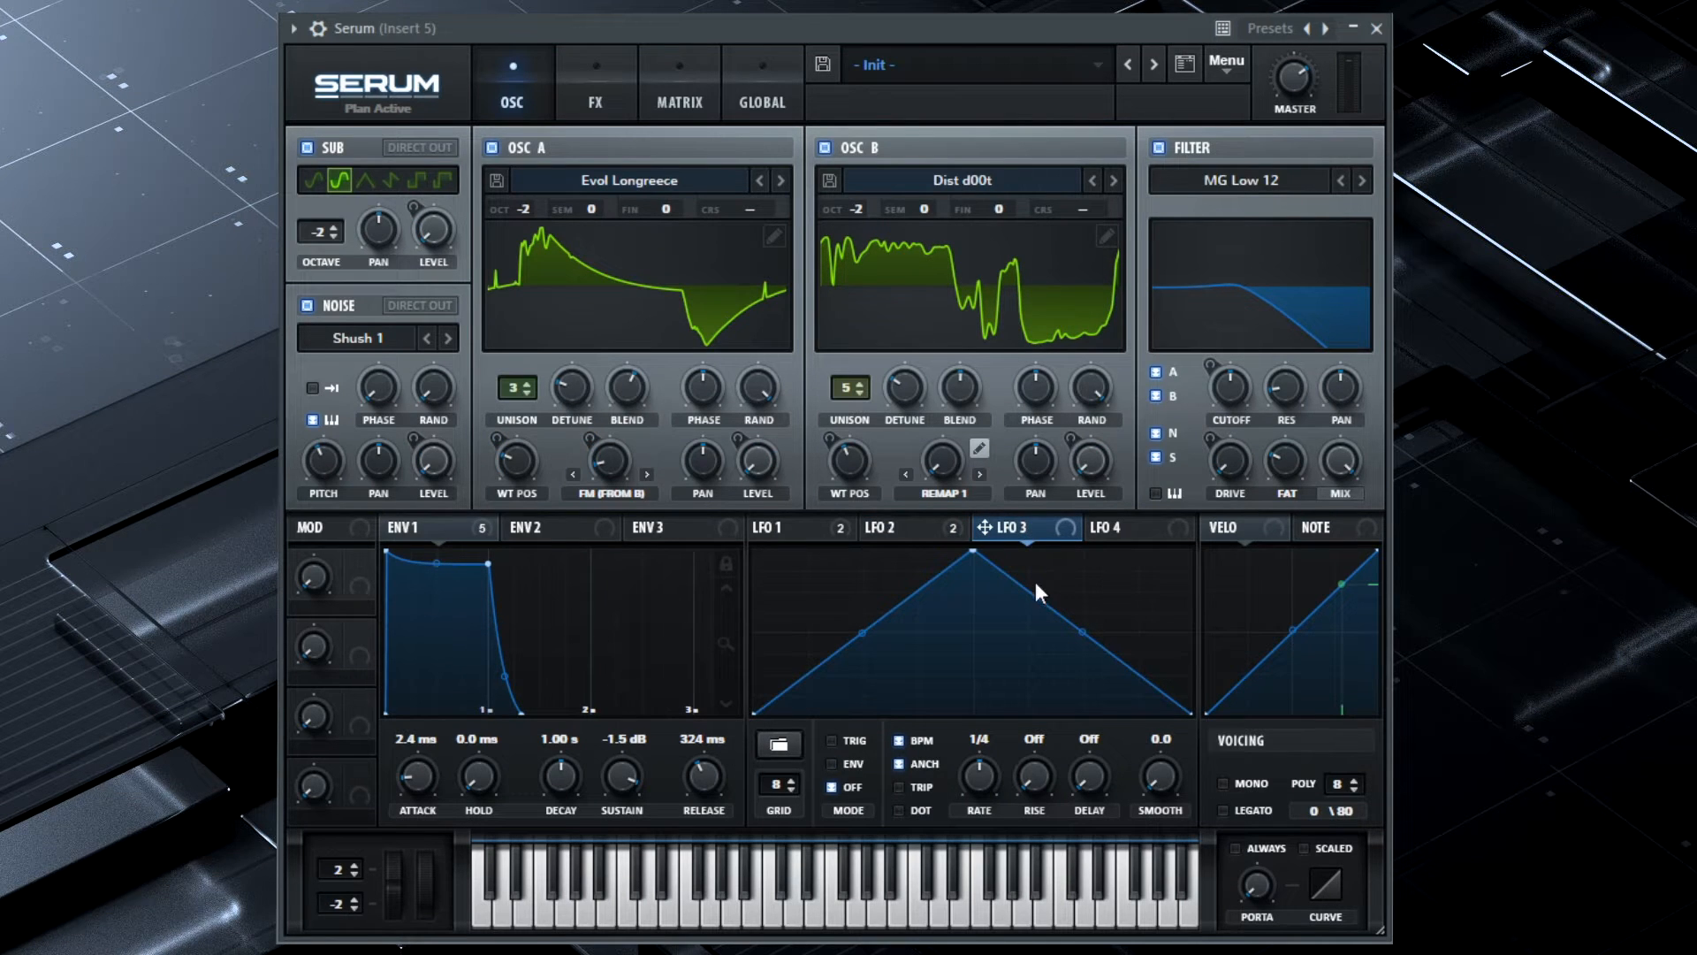
{"action": "left_click_drag", "start_coordinate": [868, 629], "coordinate": [873, 682]}
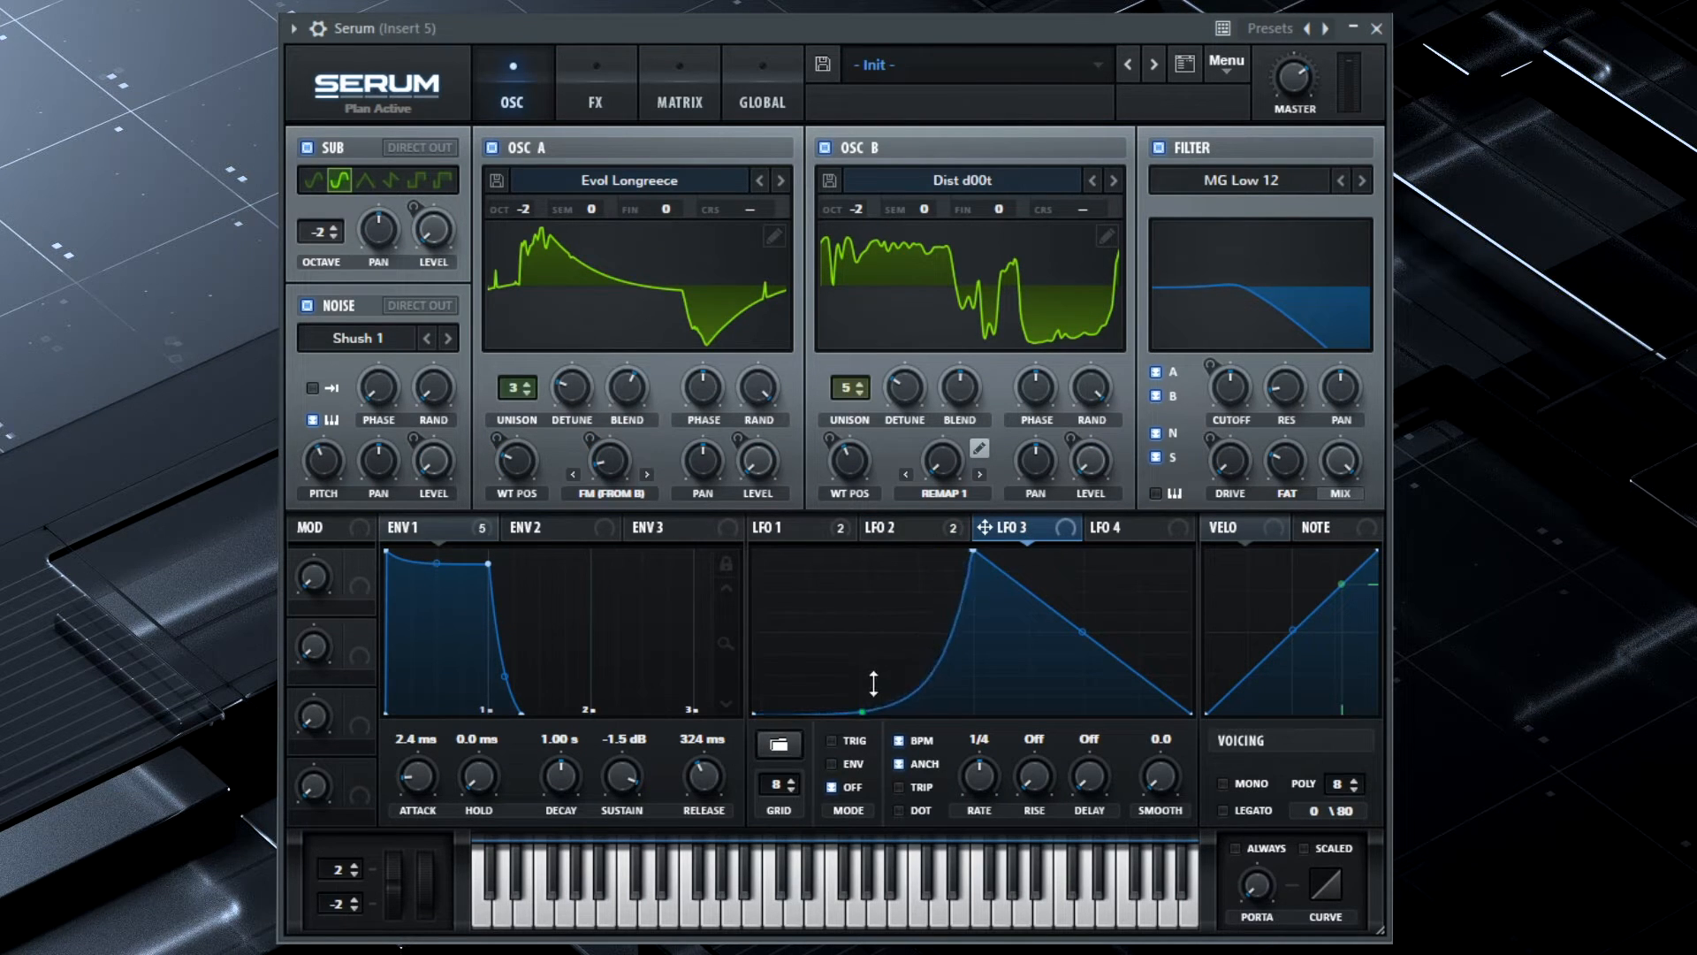
{"action": "double_click", "coordinate": [1026, 587]}
{"action": "left_click_drag", "start_coordinate": [1000, 570], "coordinate": [1024, 542]}
{"action": "left_click_drag", "start_coordinate": [1112, 657], "coordinate": [1143, 635]}
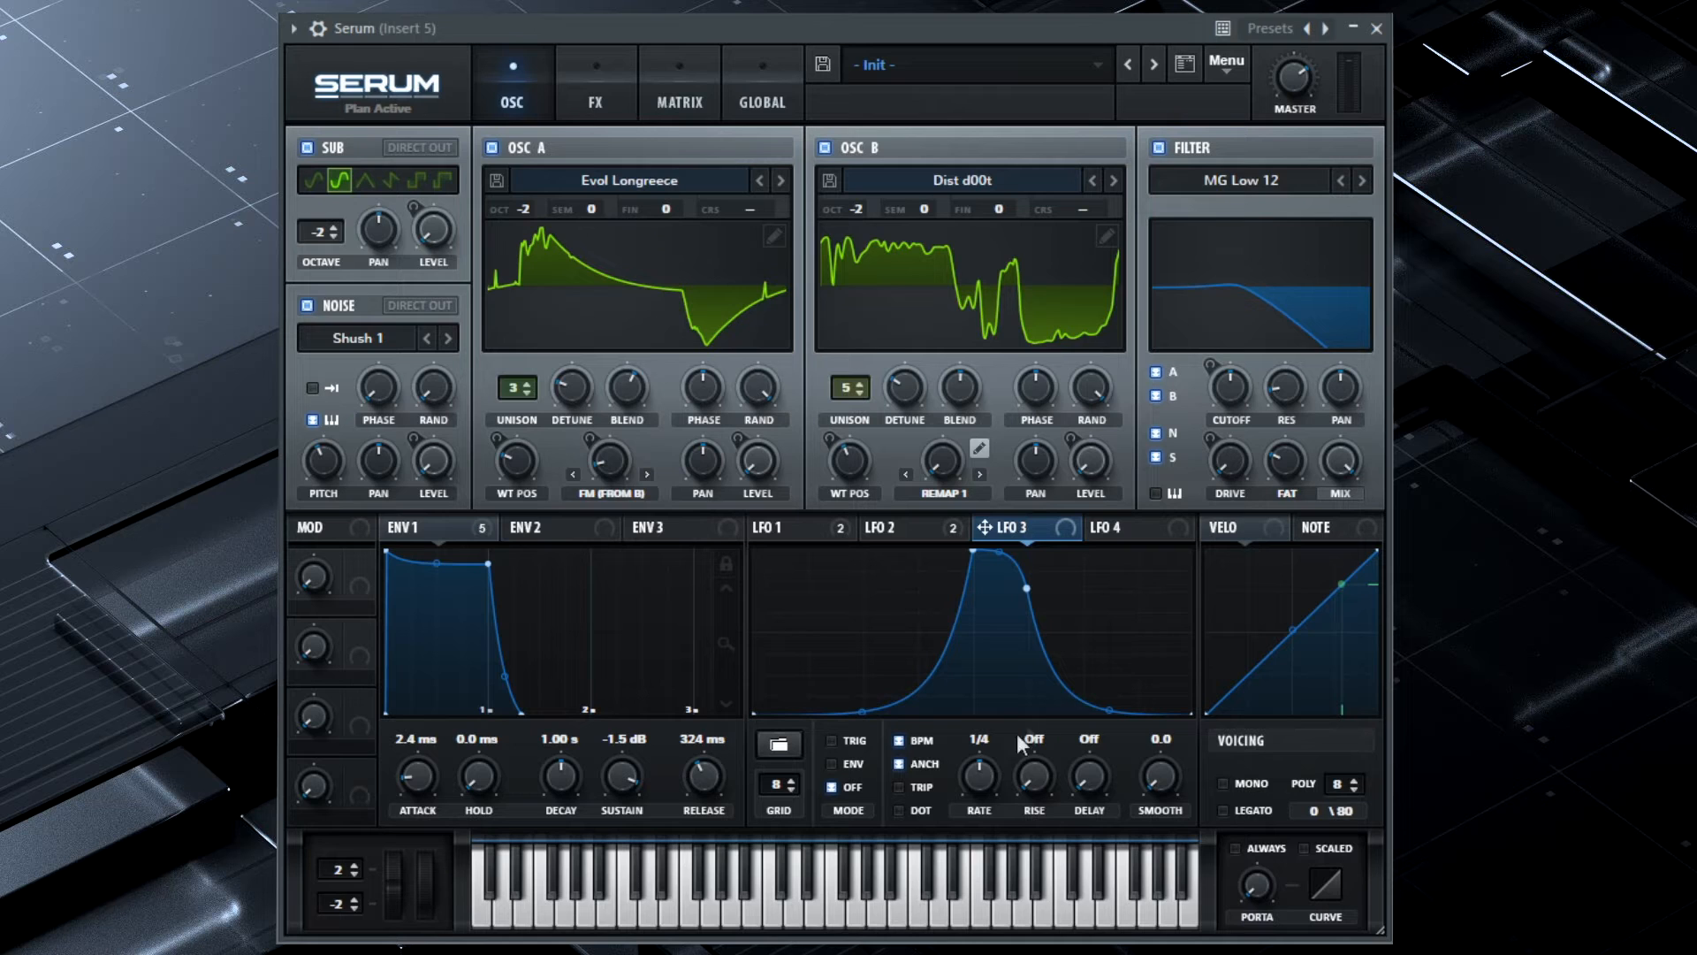
Step: Set LFO 3 to envelope mode at a rate of 2 bar and assign it to oscillator B's Remap 1 amount
{"action": "left_click_drag", "start_coordinate": [985, 771], "coordinate": [978, 814]}
{"action": "left_click_drag", "start_coordinate": [923, 438], "coordinate": [917, 530]}
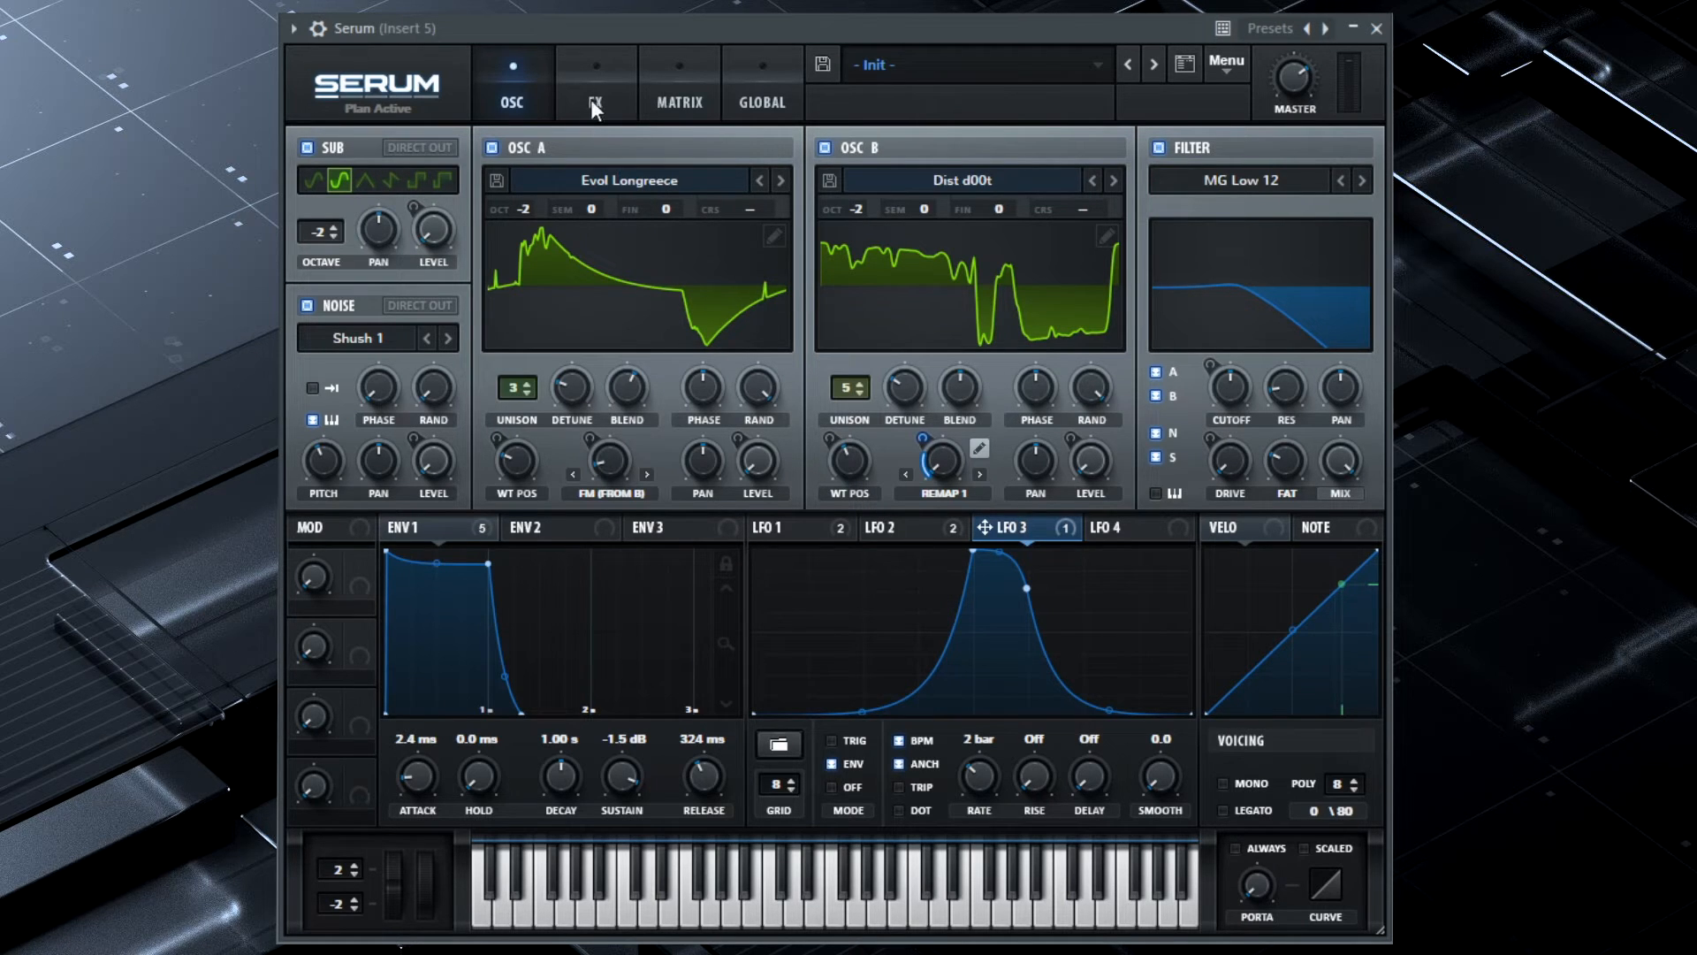
Step: Enable the Hyper/Dimension effect with the hyper mix fully down, a smaller dimension size and a raised dimension mix
{"action": "left_click", "coordinate": [595, 71]}
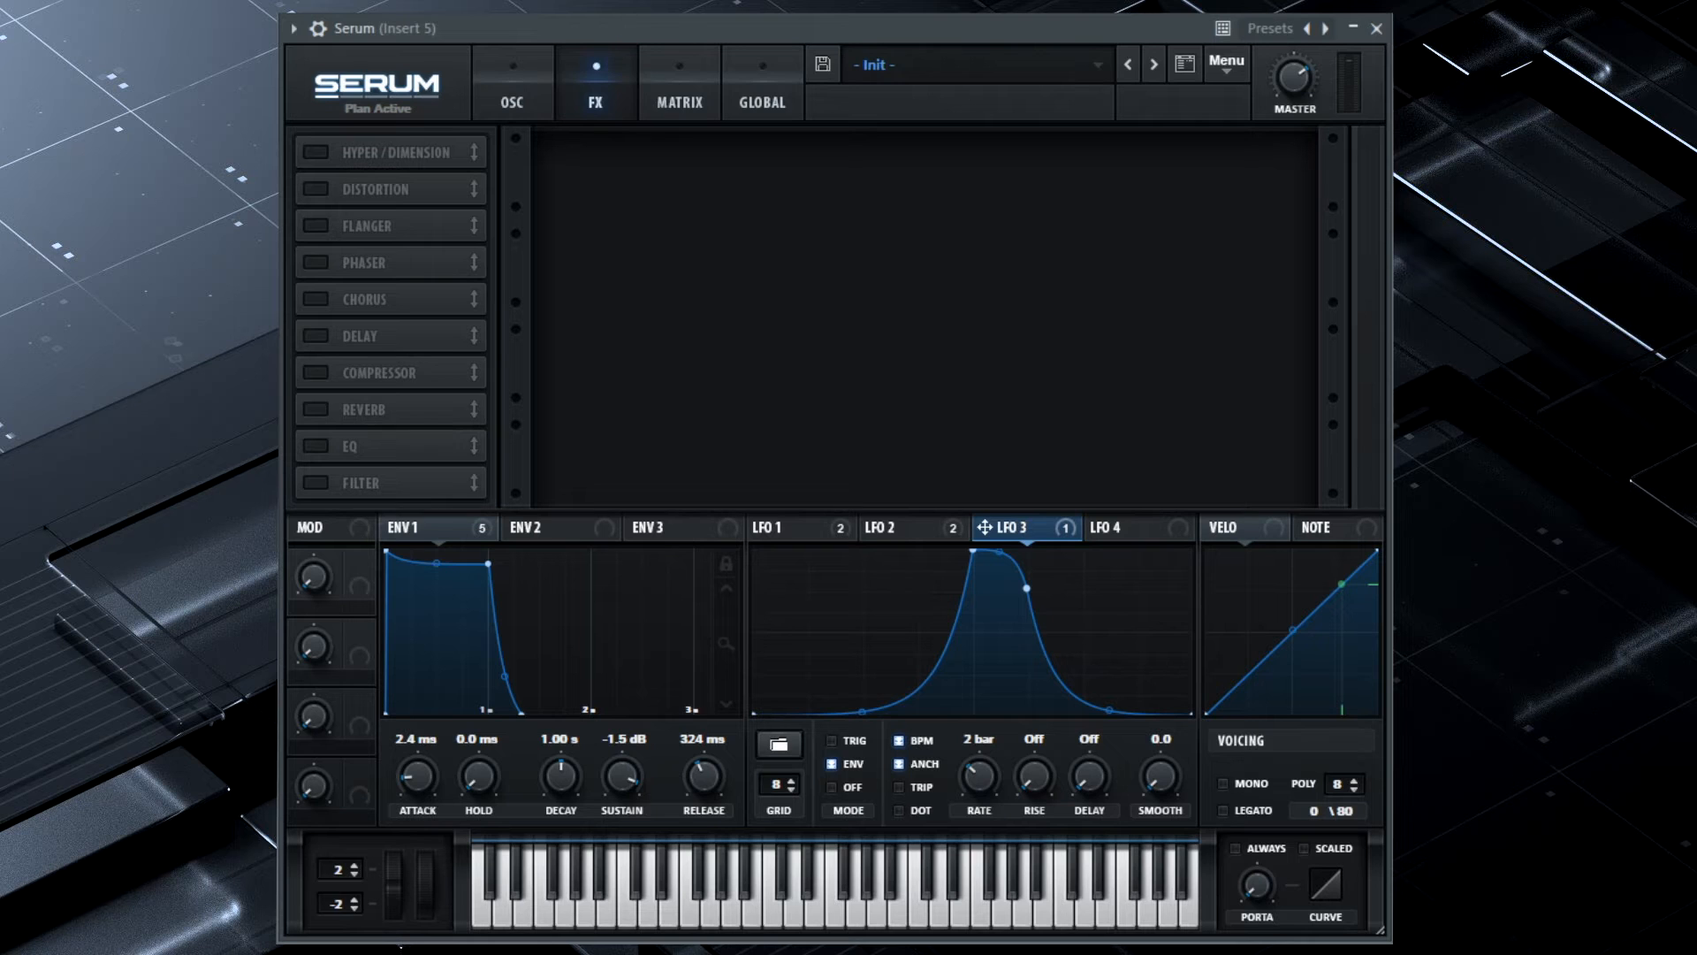
{"action": "left_click", "coordinate": [316, 153]}
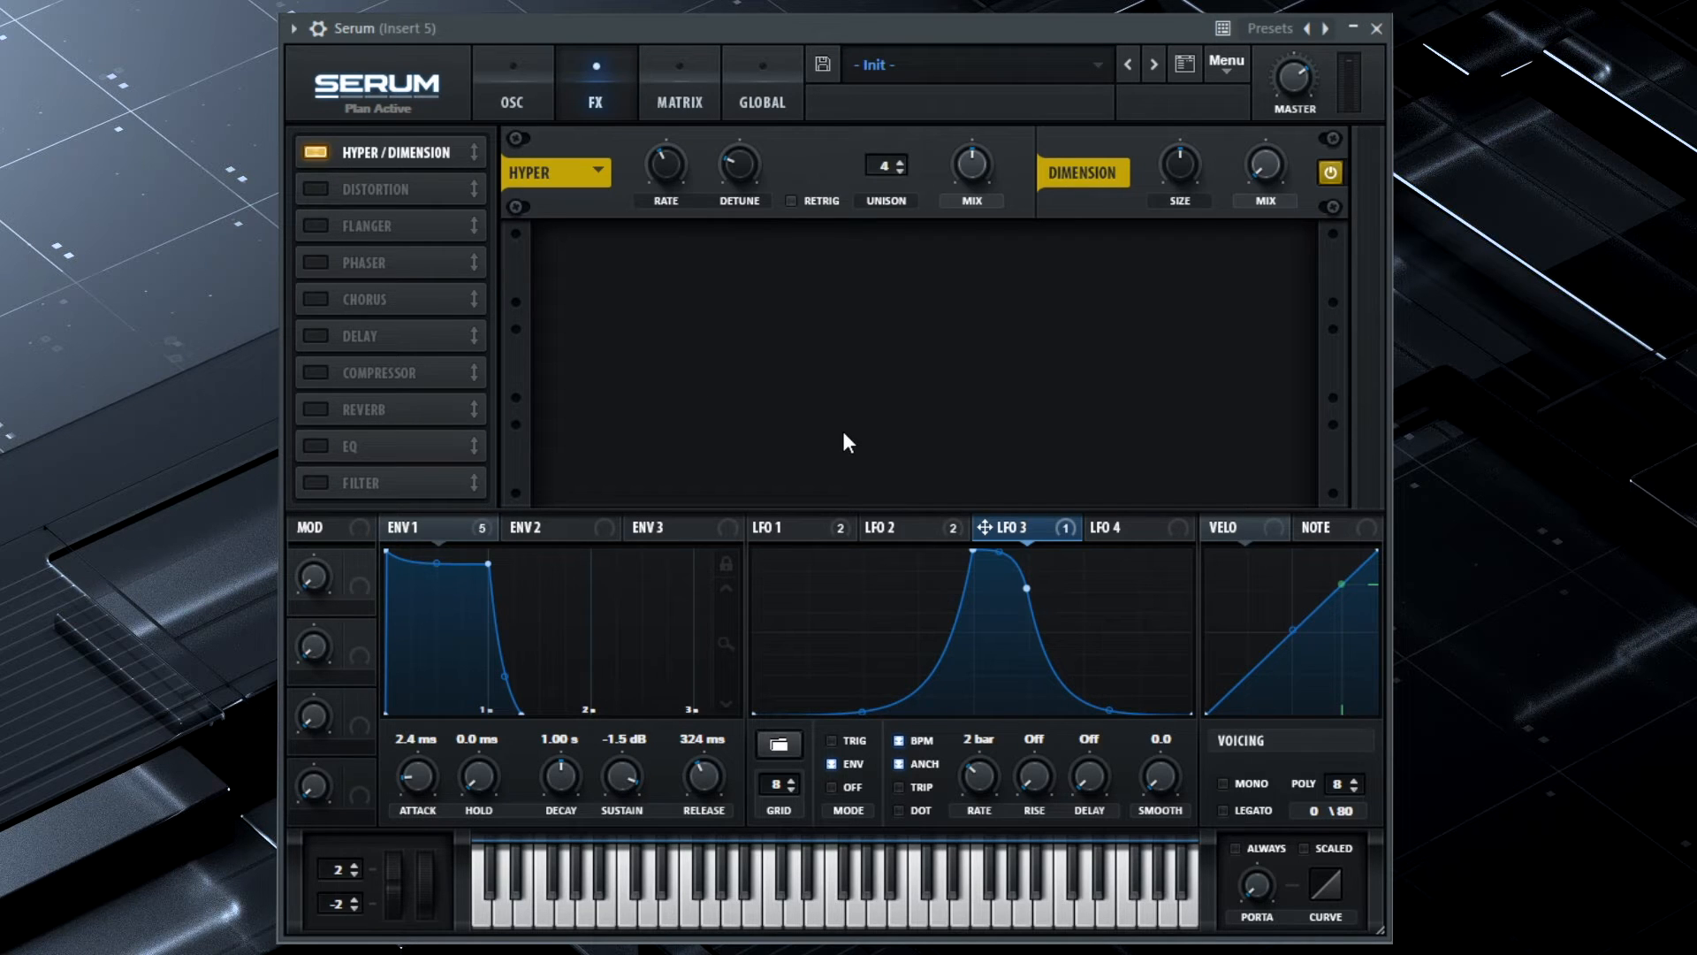
{"action": "left_click_drag", "start_coordinate": [972, 163], "coordinate": [981, 421]}
{"action": "left_click_drag", "start_coordinate": [1175, 167], "coordinate": [1169, 253]}
{"action": "left_click_drag", "start_coordinate": [1265, 165], "coordinate": [1275, 2]}
Step: Enable the distortion effect in Asym mode and fine-tune its drive
{"action": "left_click", "coordinate": [320, 188]}
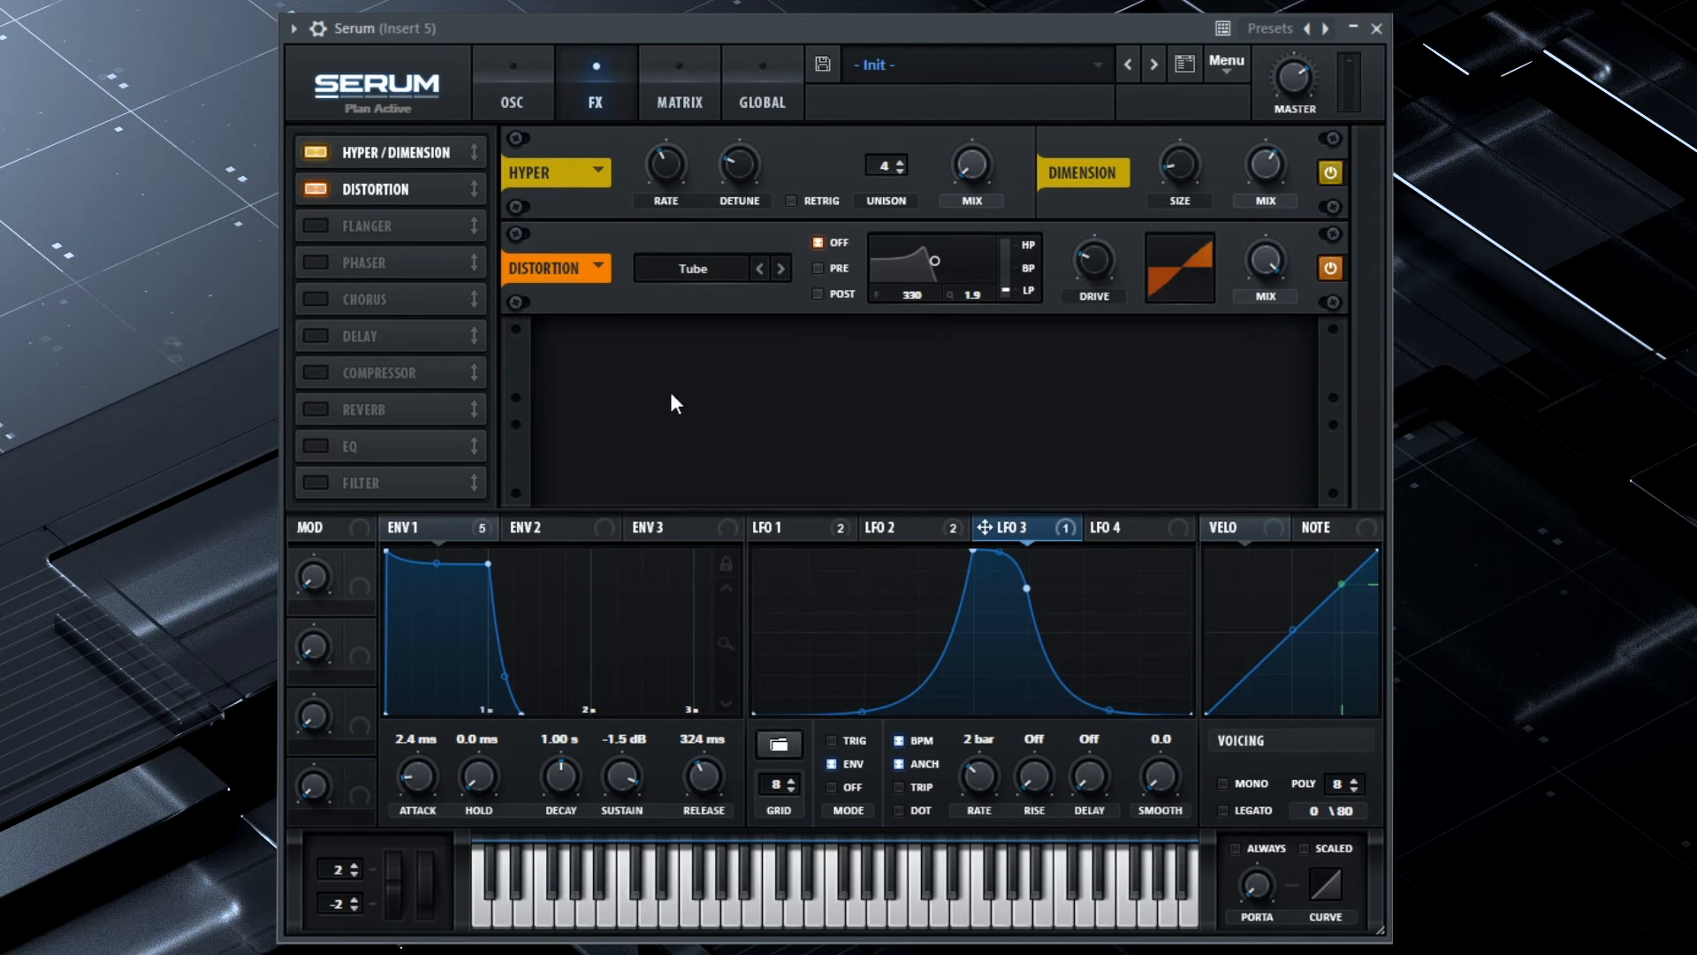
{"action": "left_click", "coordinate": [718, 273]}
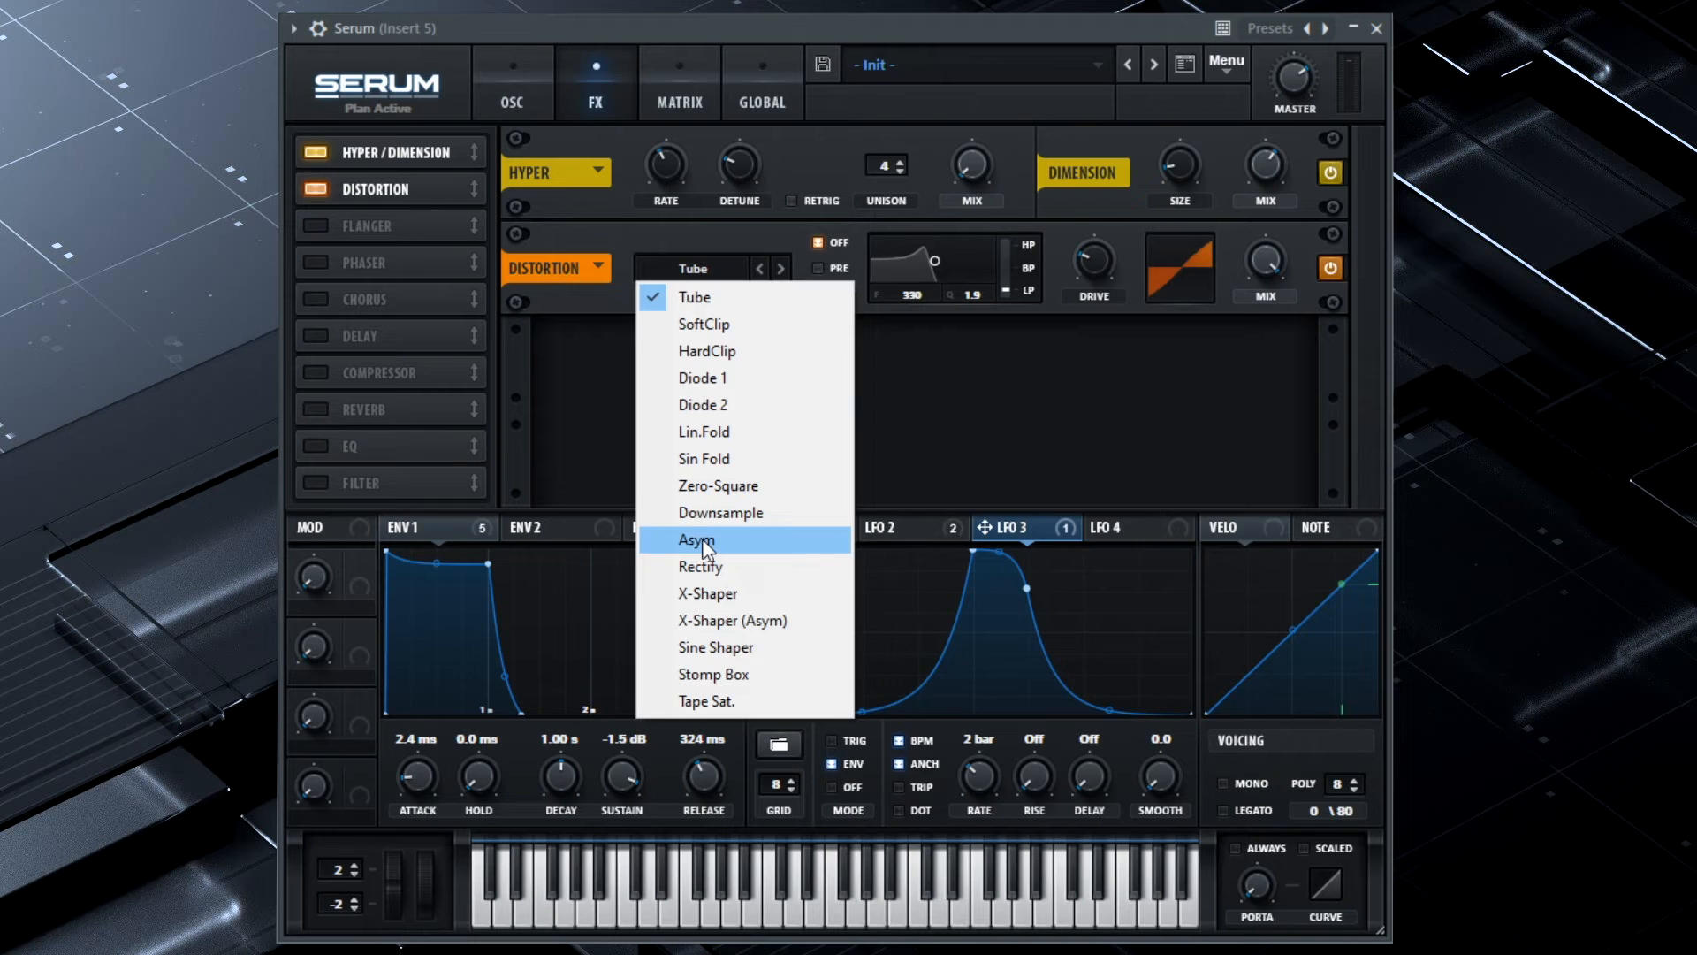
{"action": "left_click", "coordinate": [703, 541]}
{"action": "left_click_drag", "start_coordinate": [1092, 265], "coordinate": [1092, 256]}
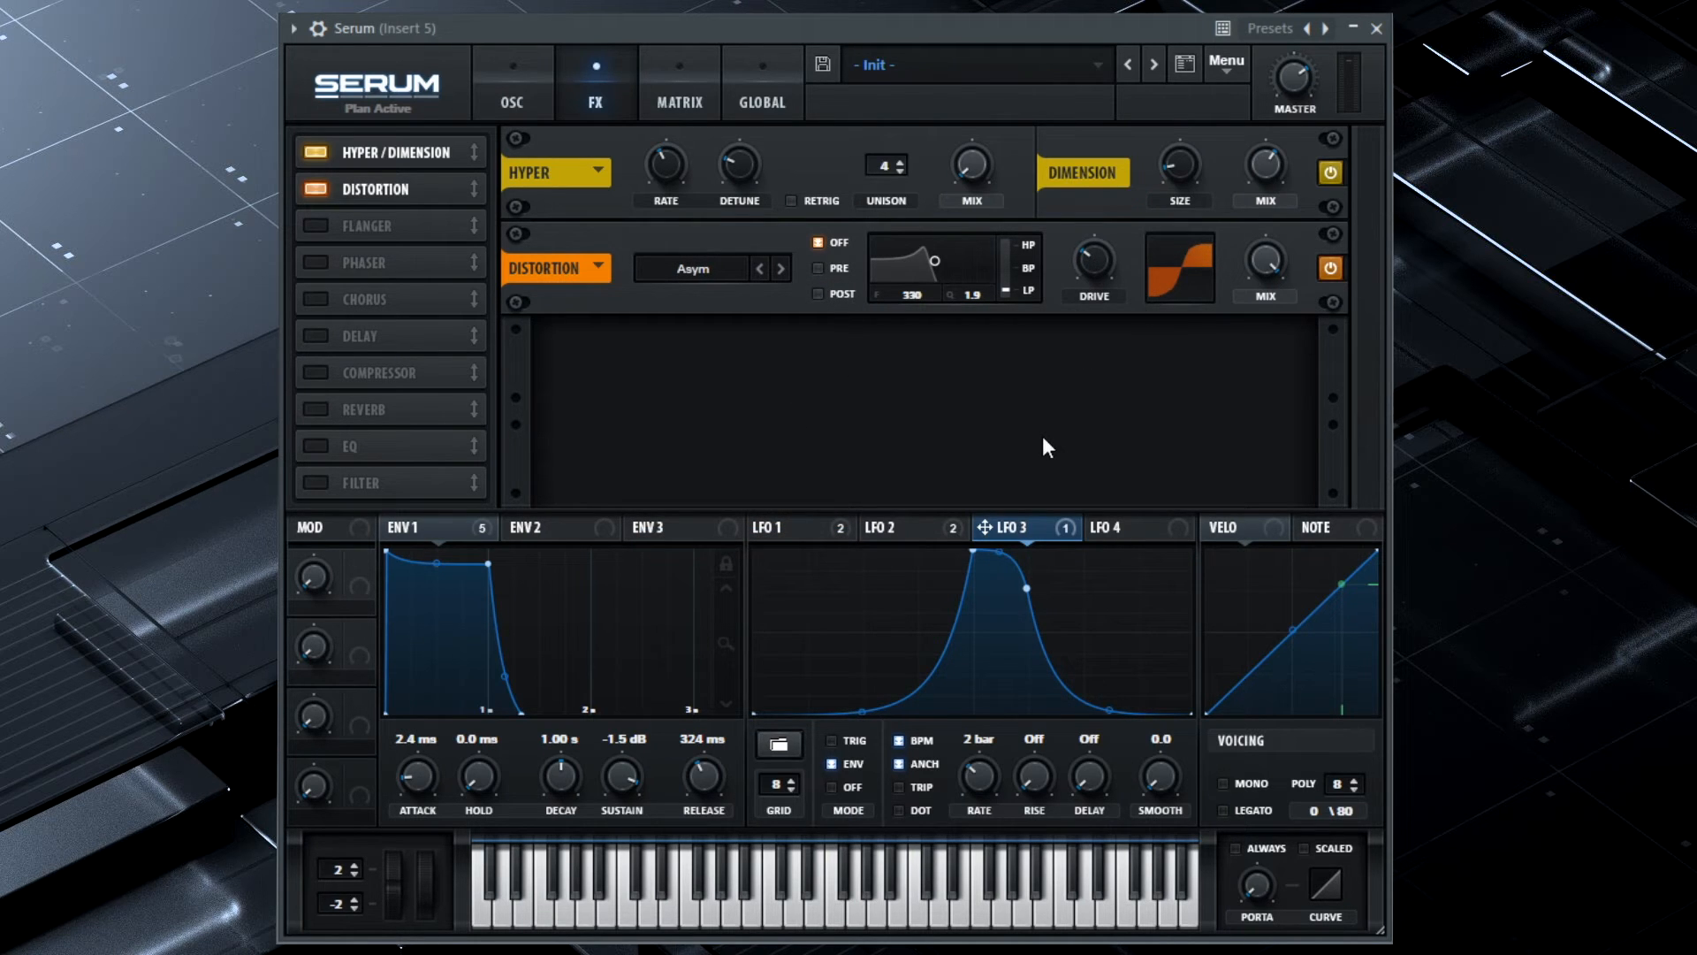
Step: Put the distortion's filter before the drive stage, with frequency 1047, Q 0.4 and its type blended slightly from low-pass towards band-pass
{"action": "left_click", "coordinate": [818, 269]}
{"action": "left_click_drag", "start_coordinate": [921, 299], "coordinate": [972, 389]}
{"action": "left_click_drag", "start_coordinate": [1006, 292], "coordinate": [1006, 283]}
{"action": "left_click_drag", "start_coordinate": [1006, 278], "coordinate": [1006, 272]}
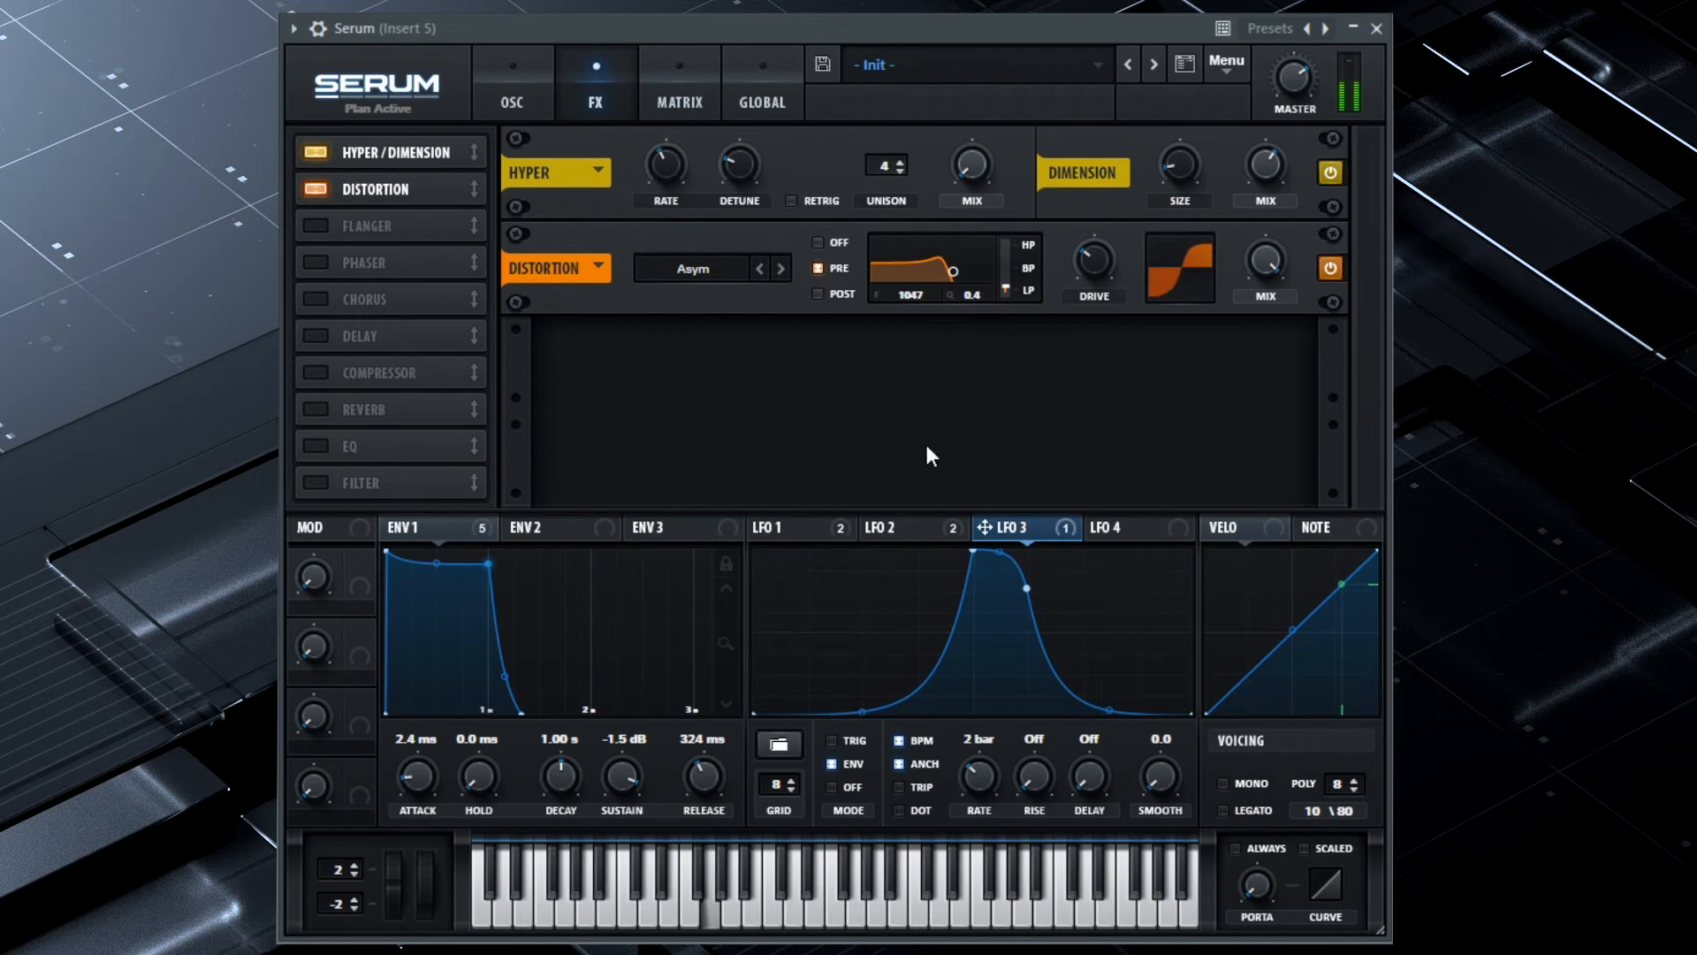
Step: Assign LFO 1 to the distortion filter's frequency and LFO 2 to its Q
{"action": "left_click", "coordinate": [789, 527]}
{"action": "left_click_drag", "start_coordinate": [760, 528], "coordinate": [941, 311]}
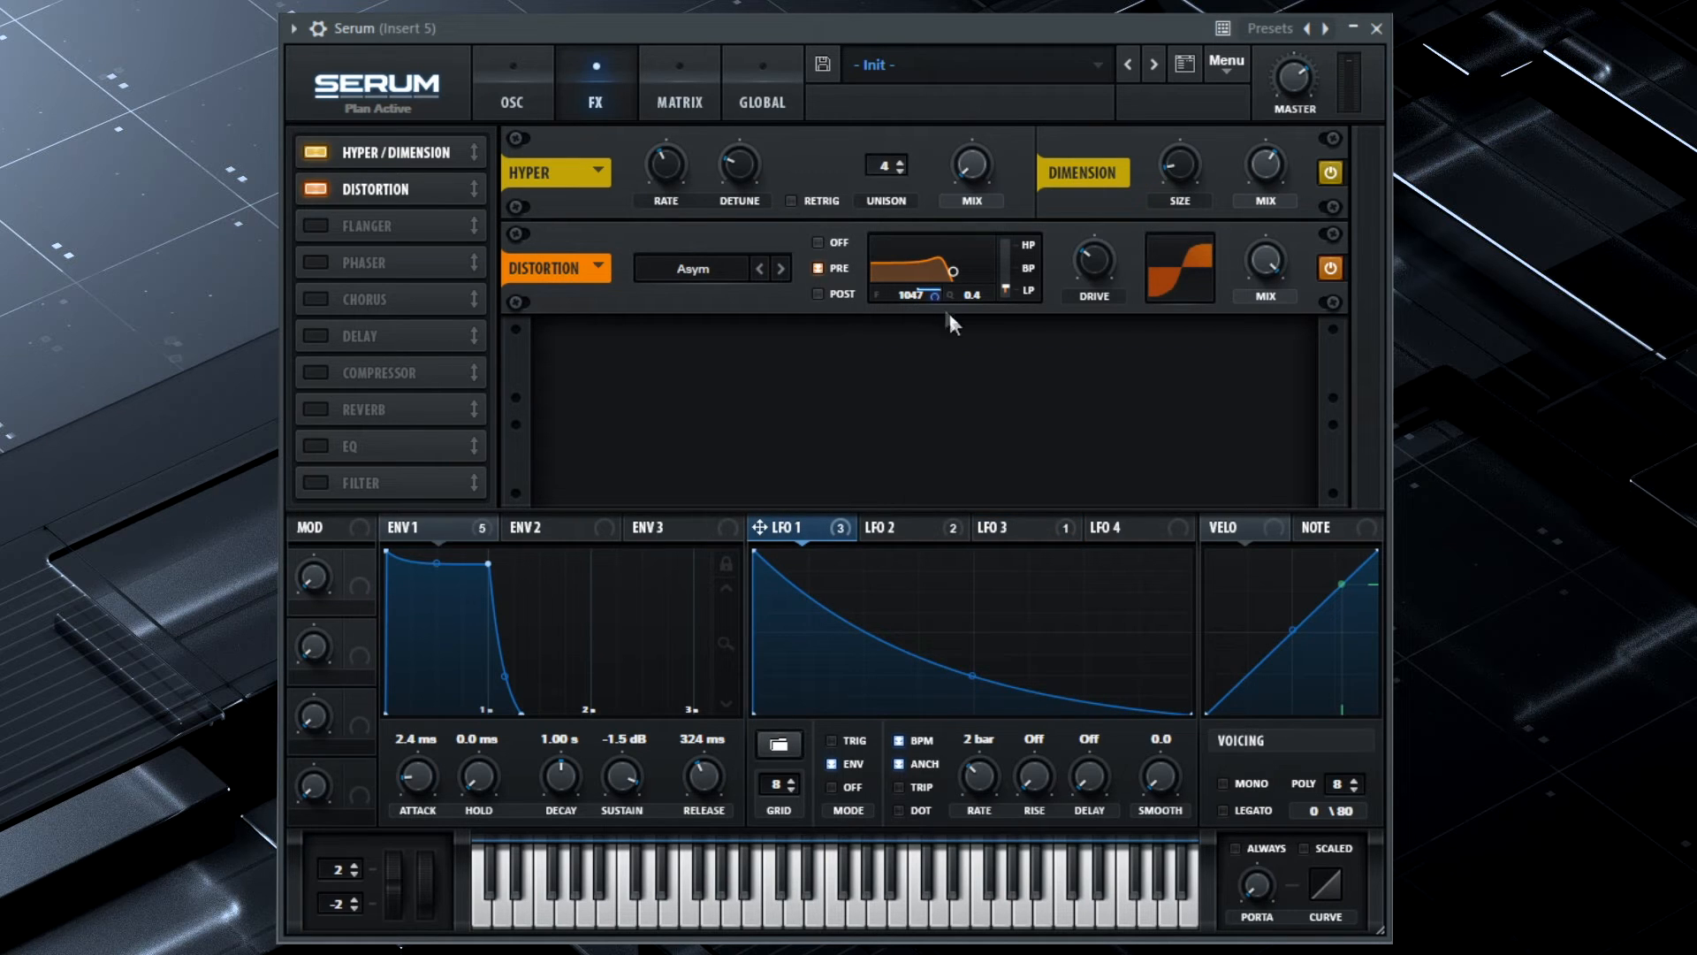
{"action": "left_click", "coordinate": [921, 525]}
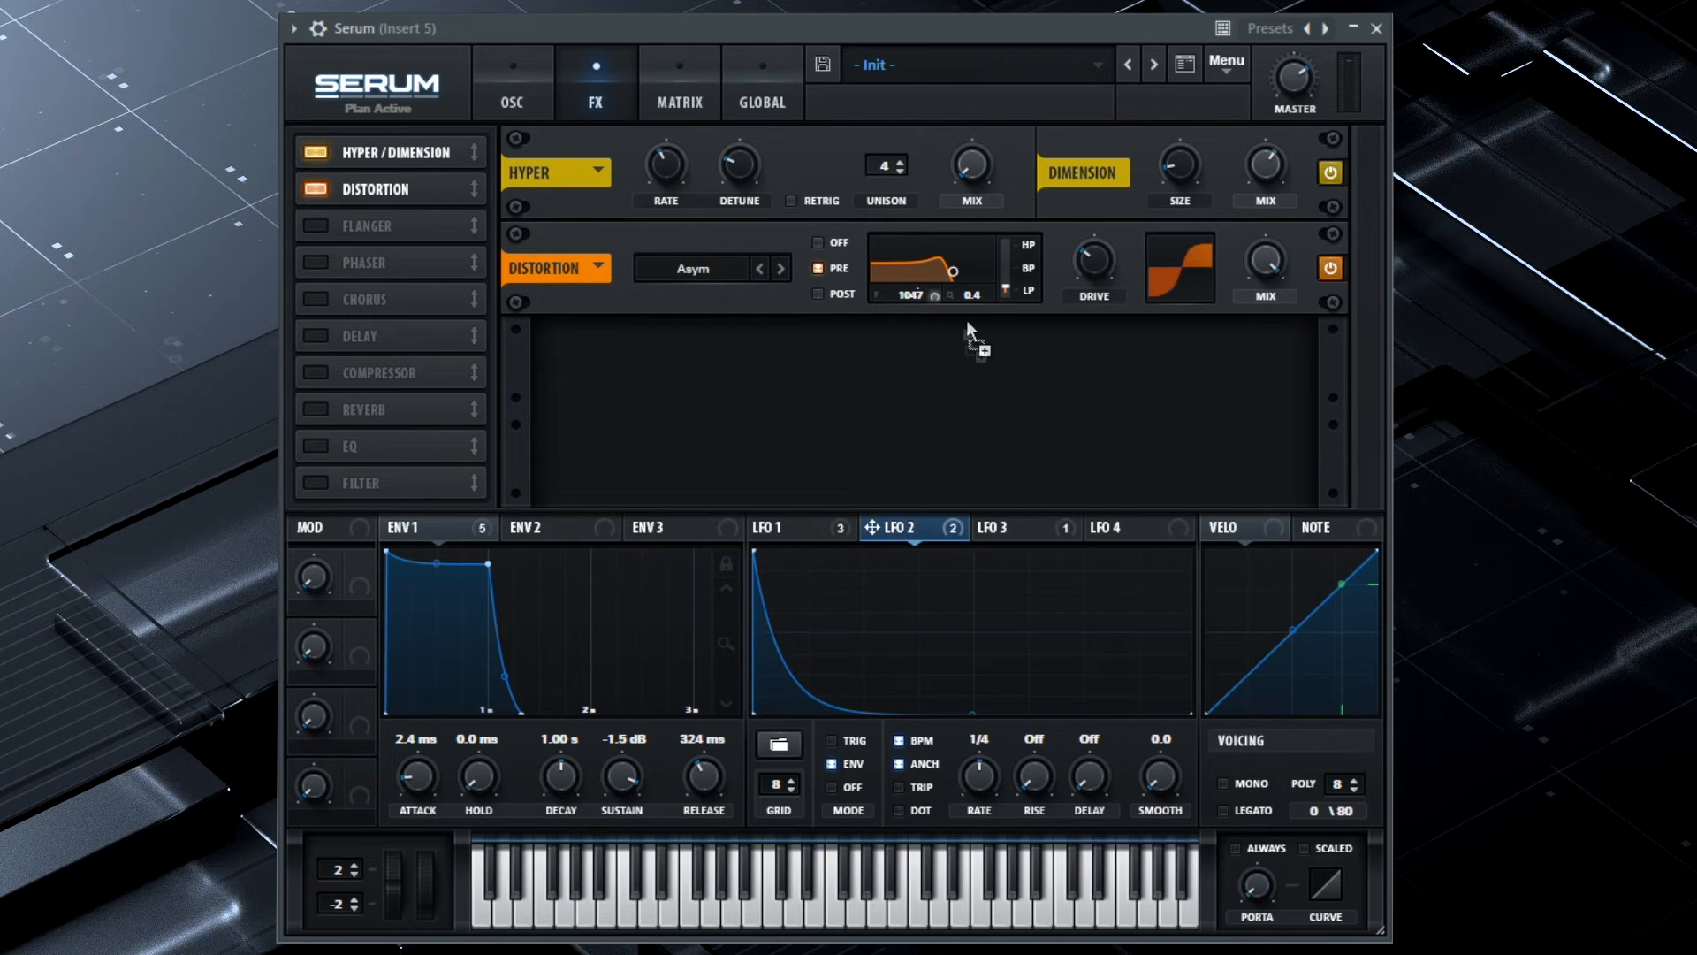
{"action": "left_click_drag", "start_coordinate": [976, 295], "coordinate": [973, 372]}
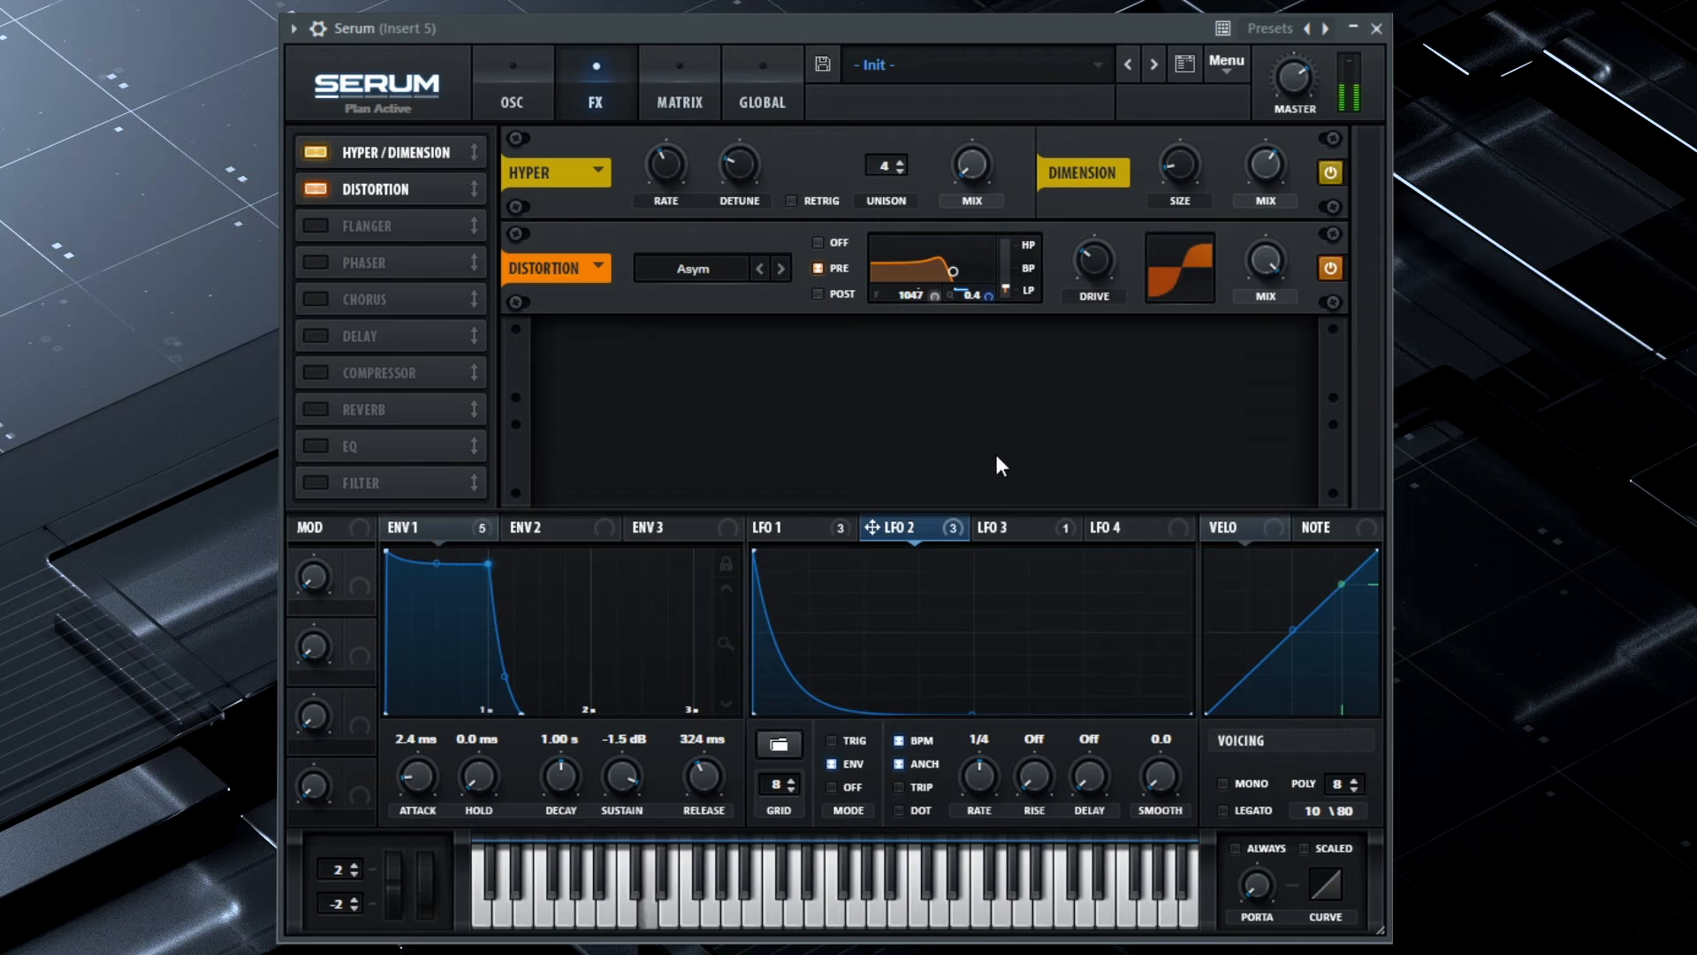
Step: Add a chorus with a reduced mix after the distortion, and place a compressor directly behind the chorus
{"action": "left_click", "coordinate": [315, 298]}
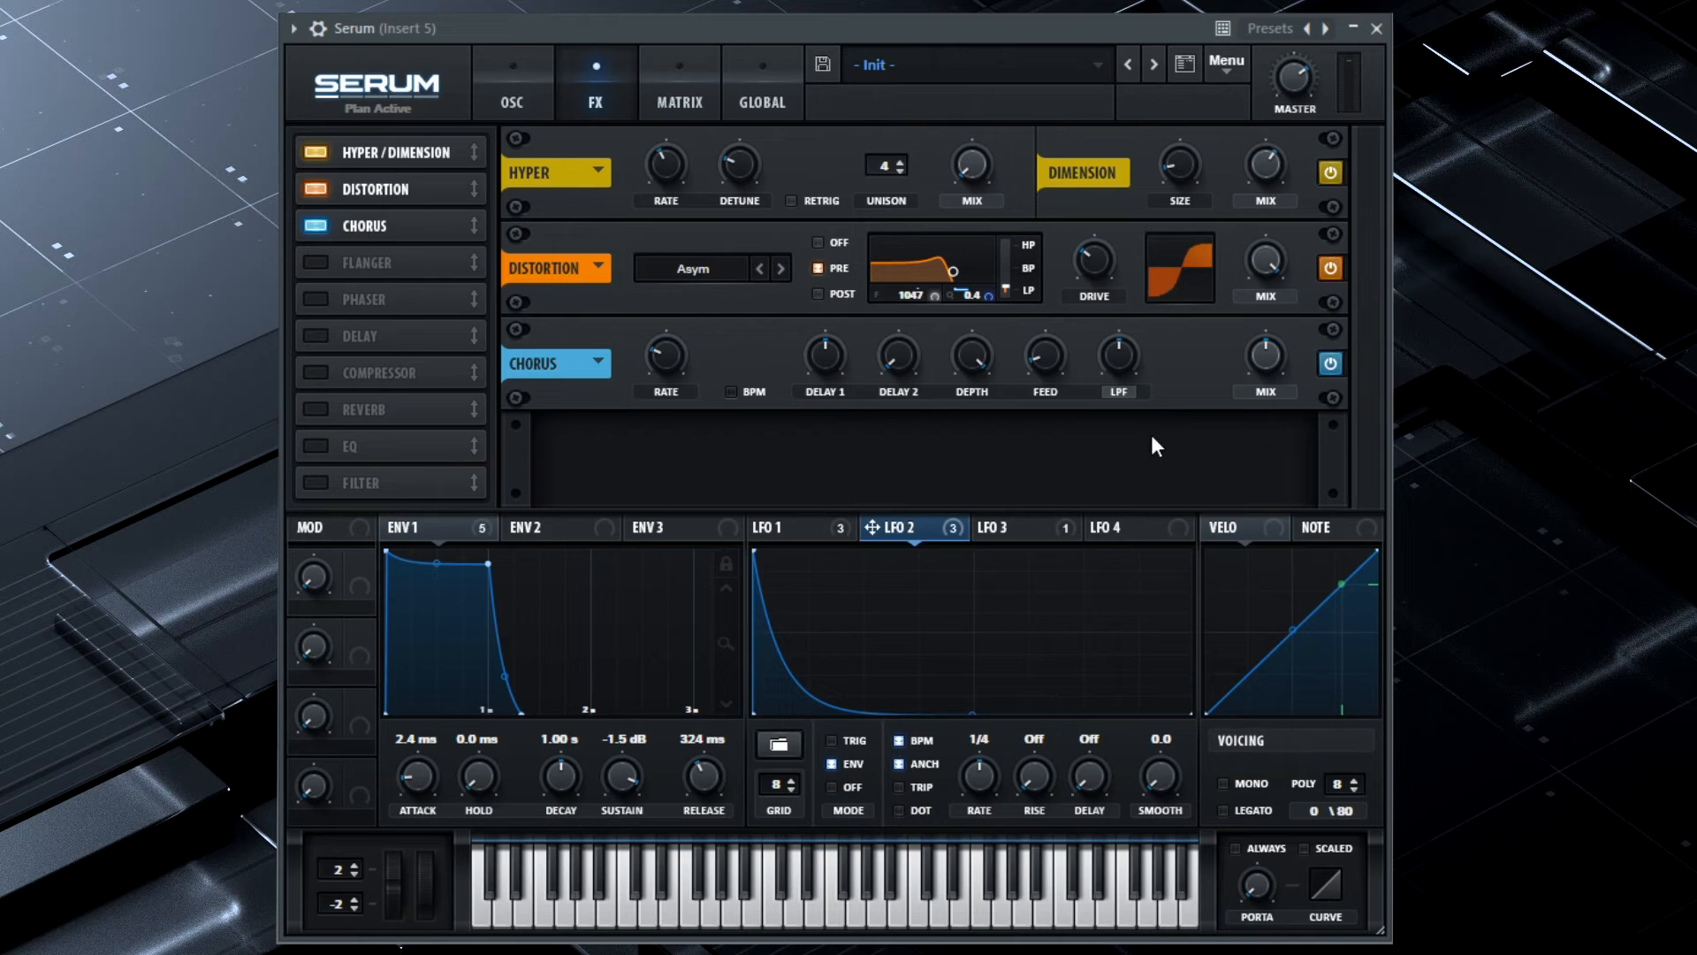
{"action": "left_click_drag", "start_coordinate": [1275, 353], "coordinate": [1251, 427]}
{"action": "left_click", "coordinate": [307, 376]}
{"action": "left_click_drag", "start_coordinate": [474, 372], "coordinate": [479, 262]}
Step: Make the compressor multiband, lower its ratio, set its attack to about 25.5 ms, and adjust its threshold and release
{"action": "left_click", "coordinate": [1074, 488]}
{"action": "left_click_drag", "start_coordinate": [663, 442], "coordinate": [663, 453]}
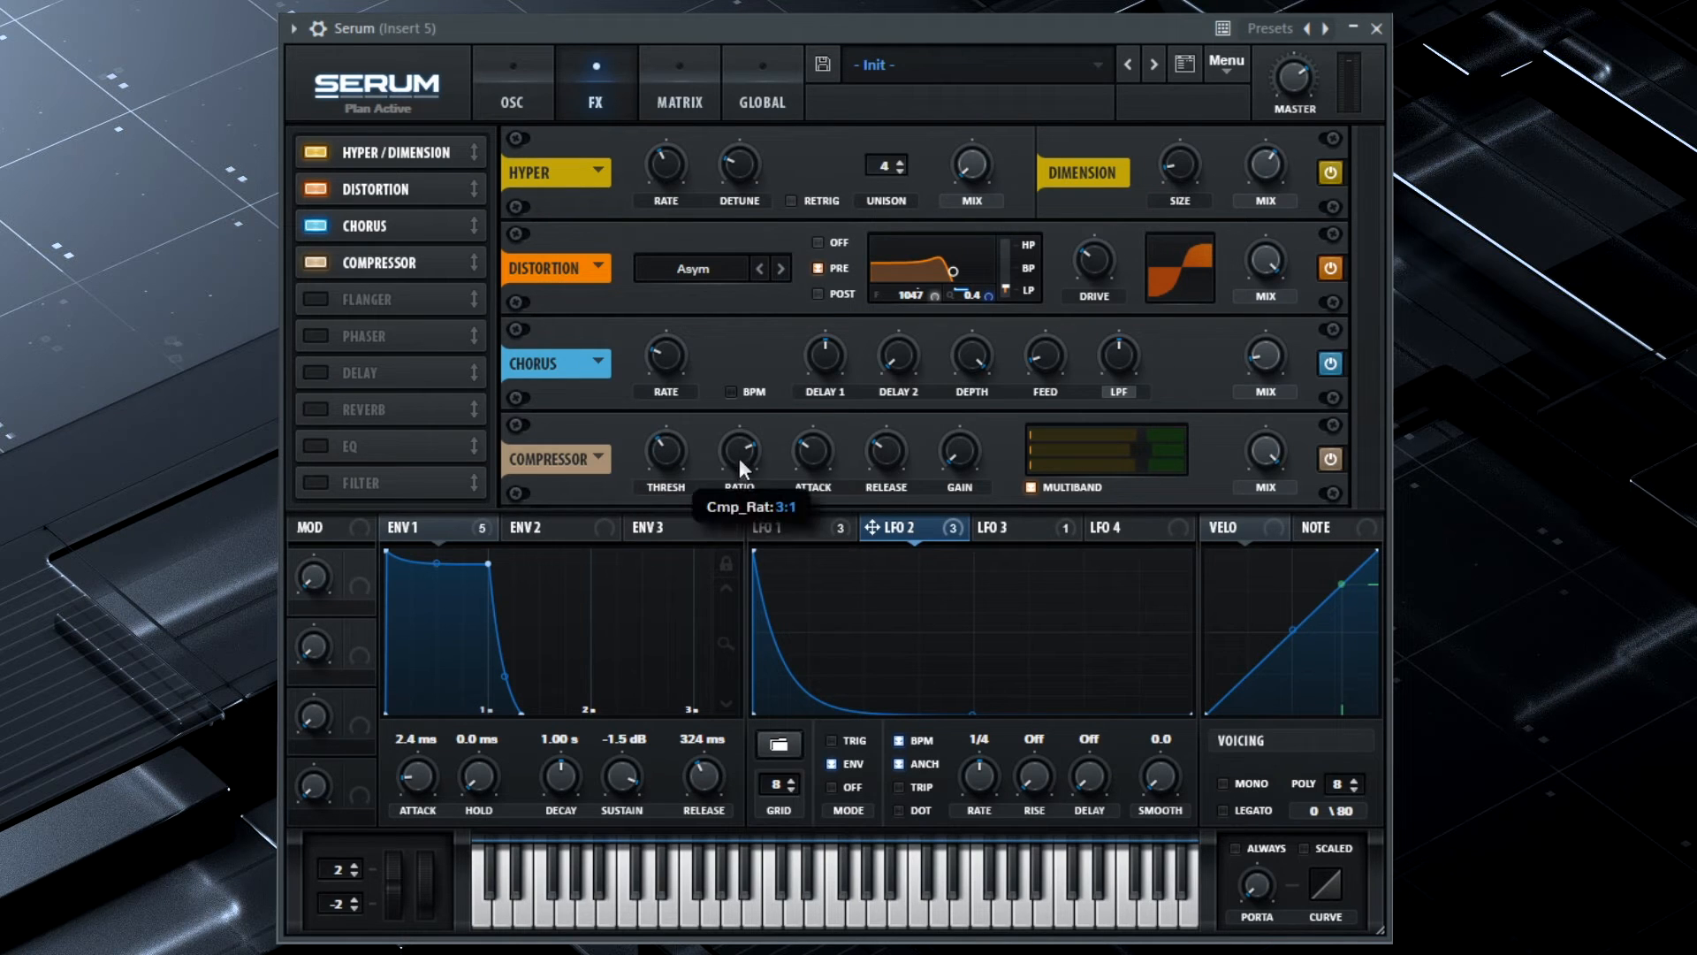
{"action": "left_click_drag", "start_coordinate": [740, 493], "coordinate": [727, 549]}
{"action": "left_click_drag", "start_coordinate": [819, 442], "coordinate": [820, 466]}
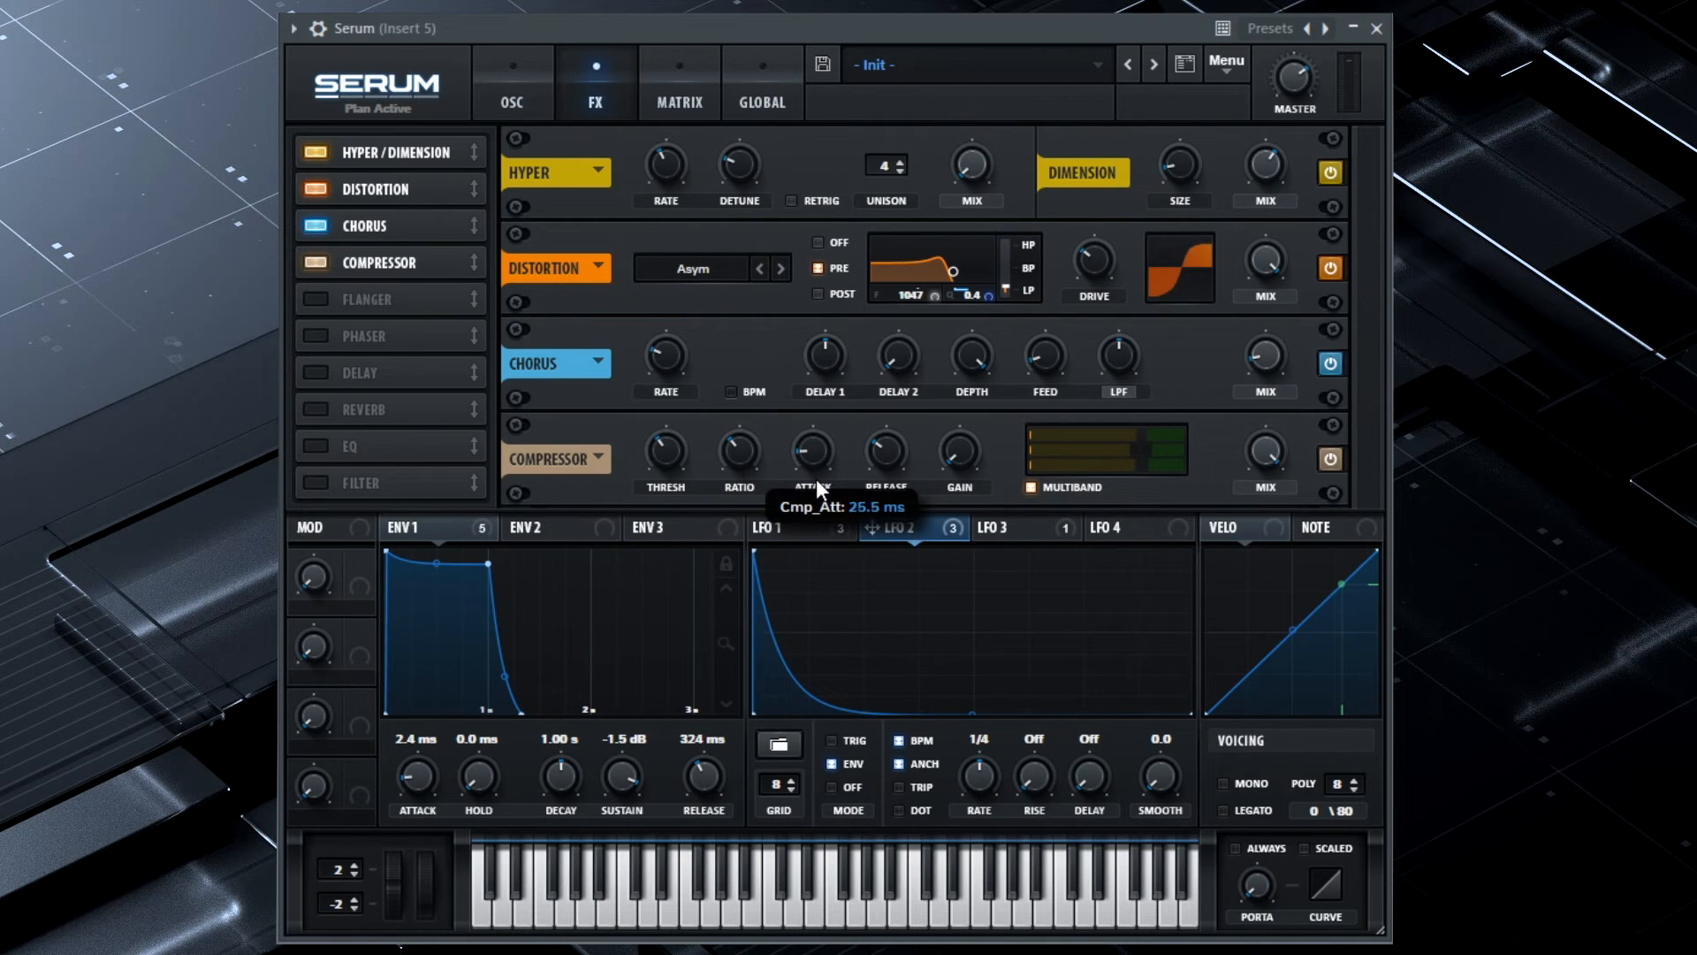
{"action": "left_click_drag", "start_coordinate": [887, 455], "coordinate": [888, 438]}
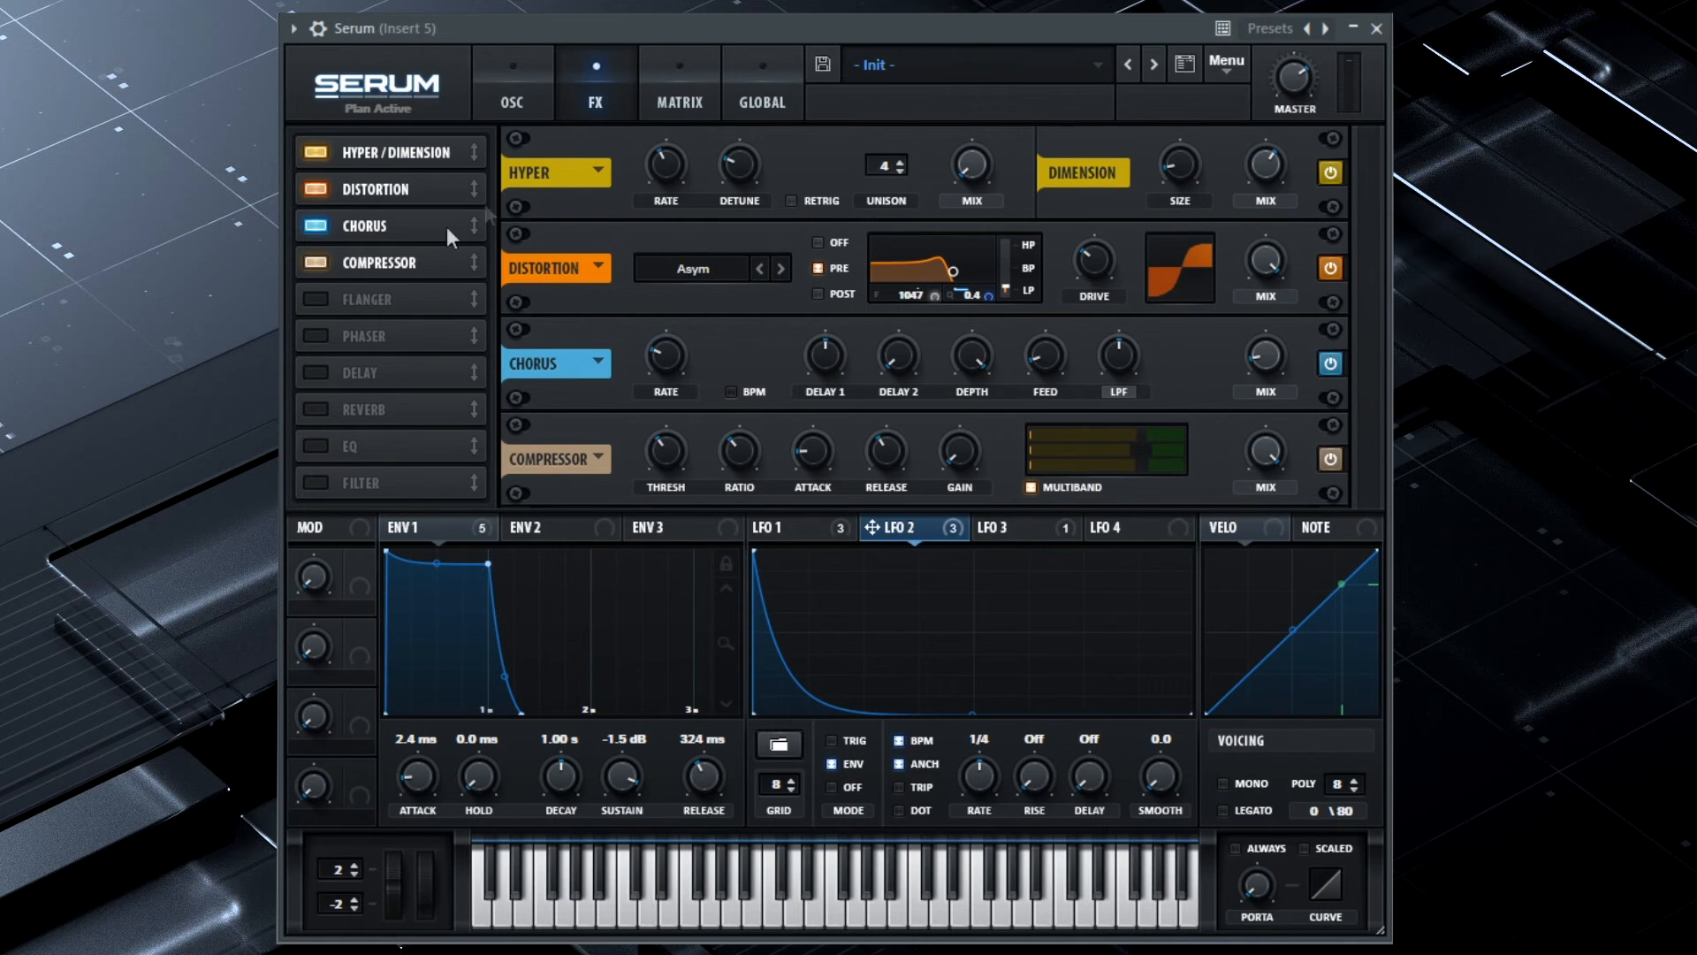
Step: Place an EQ after the compressor, with its low band as a low cut at 50 Hz and a slightly lower Q
{"action": "left_click", "coordinate": [311, 451]}
{"action": "left_click_drag", "start_coordinate": [485, 457], "coordinate": [474, 295]}
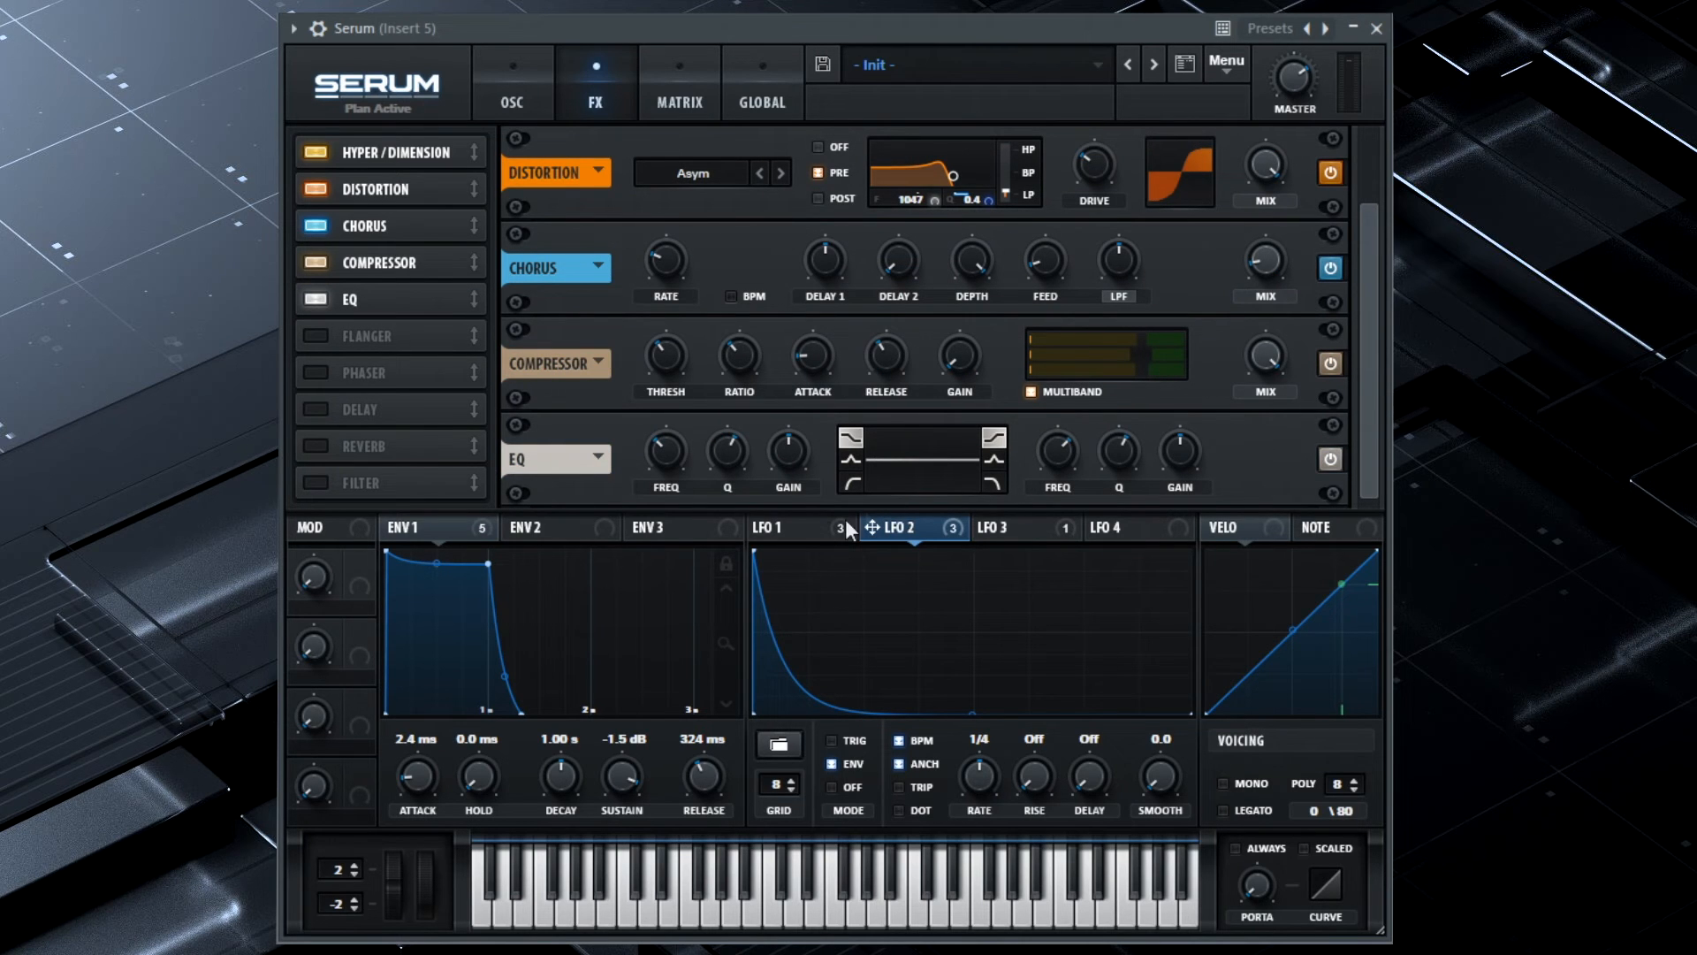
{"action": "left_click", "coordinate": [852, 483]}
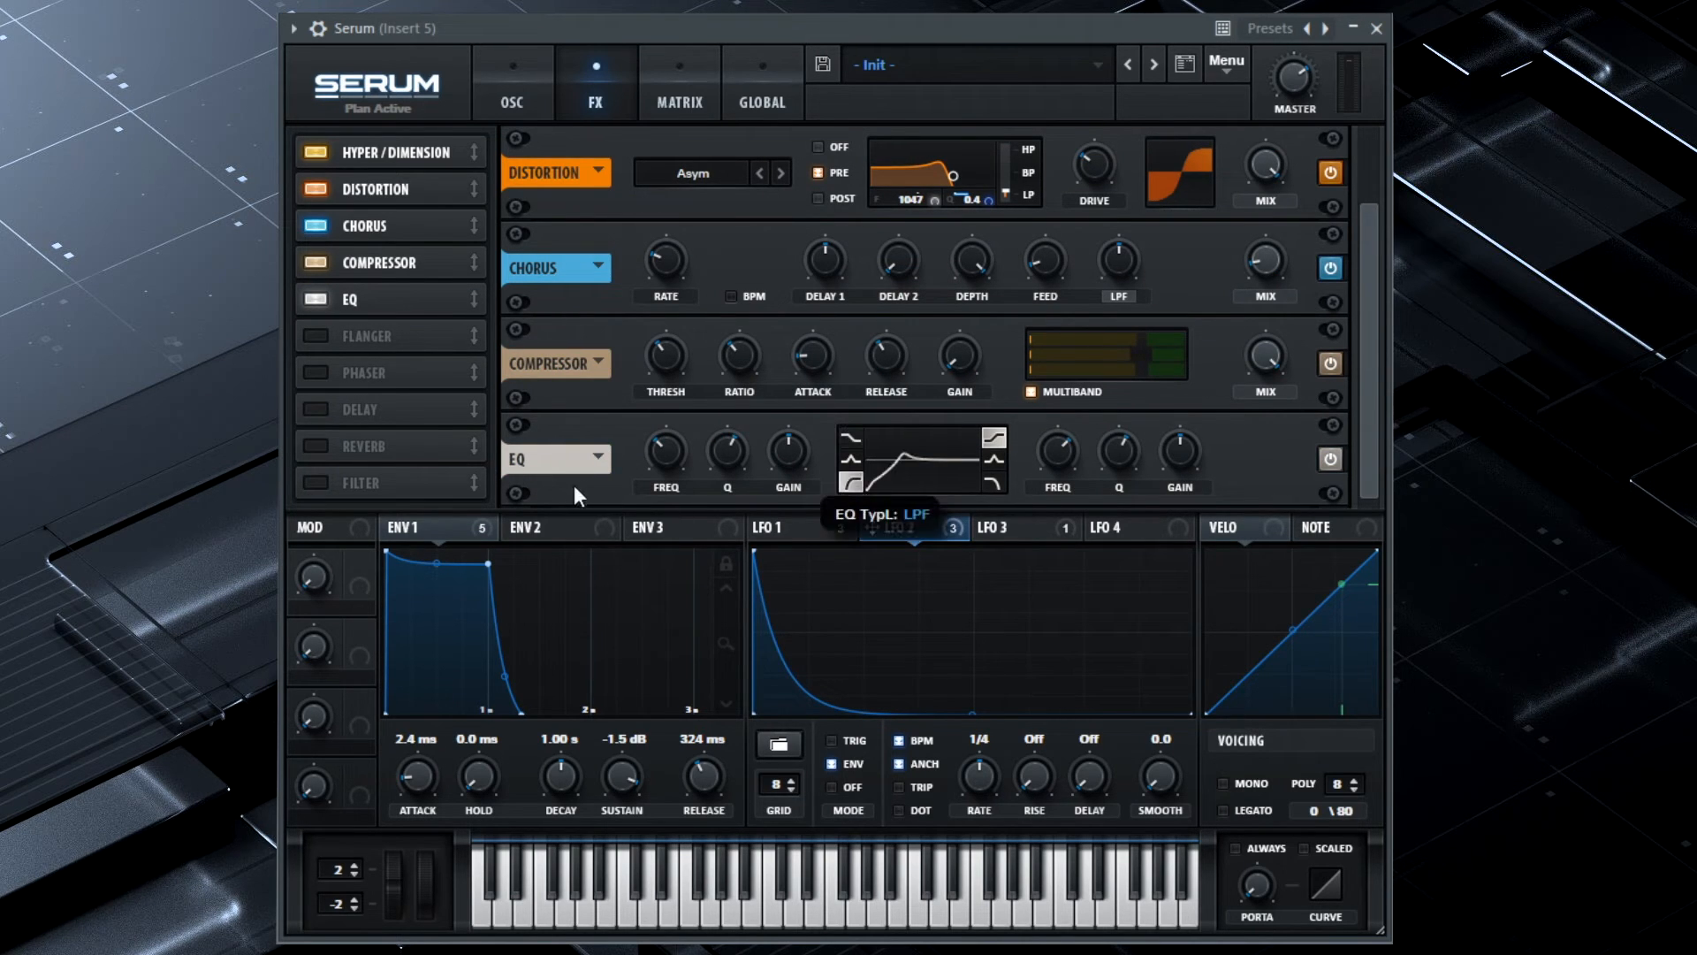
{"action": "left_click_drag", "start_coordinate": [661, 455], "coordinate": [649, 501]}
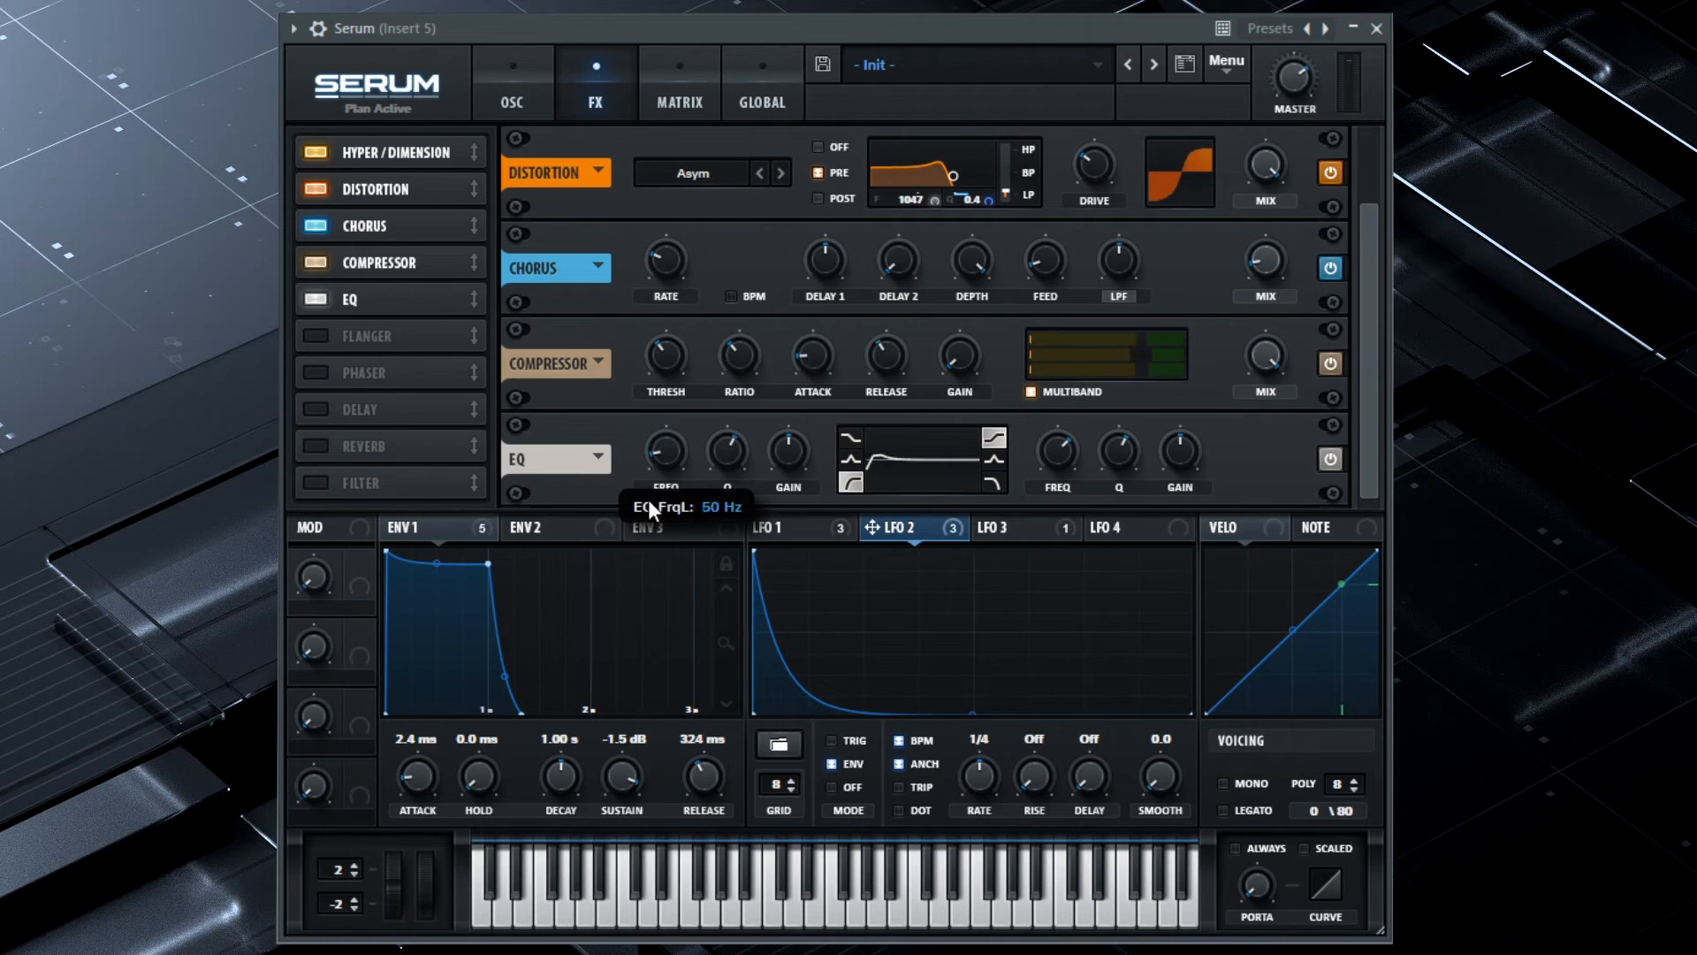
{"action": "mouse_move", "coordinate": [720, 443]}
{"action": "left_click_drag", "start_coordinate": [719, 450], "coordinate": [718, 457]}
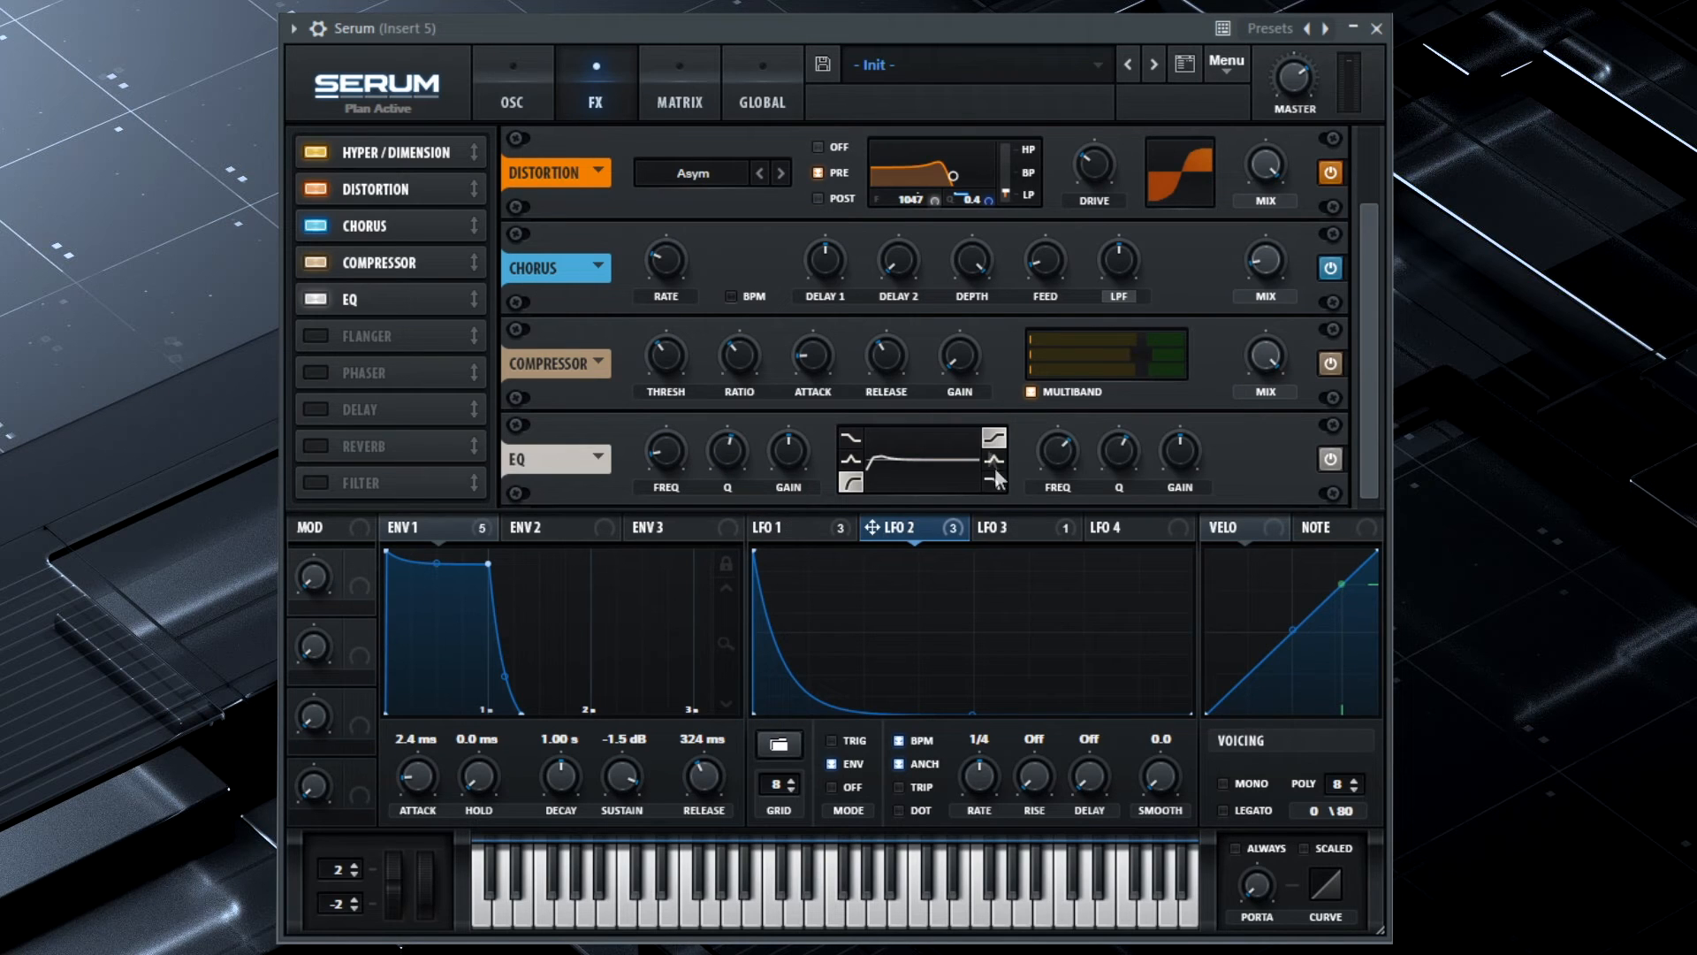
Step: Assign LFO 2 to the EQ high band's frequency by 21 and to its gain, reducing the gain modulation to a small positive amount
{"action": "left_click_drag", "start_coordinate": [1064, 449], "coordinate": [1065, 443]}
{"action": "mouse_move", "coordinate": [1122, 455]}
{"action": "mouse_move", "coordinate": [872, 534]}
{"action": "left_click_drag", "start_coordinate": [905, 521], "coordinate": [1054, 453]}
{"action": "mouse_move", "coordinate": [1038, 431]}
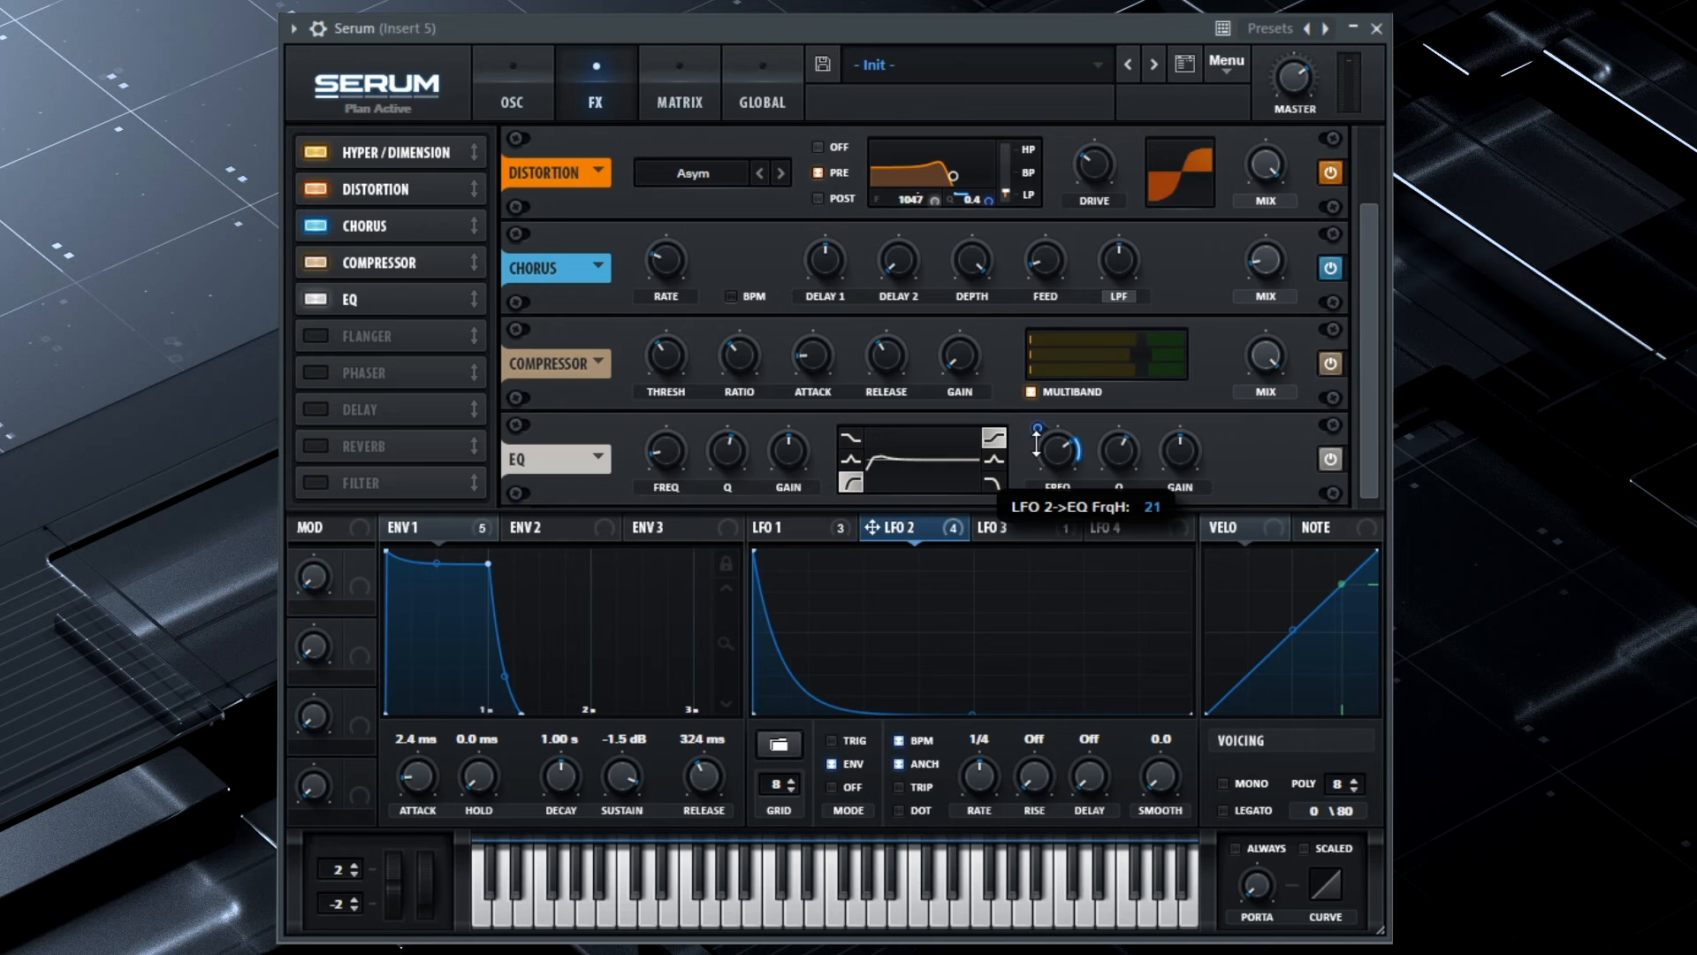
{"action": "left_click_drag", "start_coordinate": [912, 527], "coordinate": [1181, 450]}
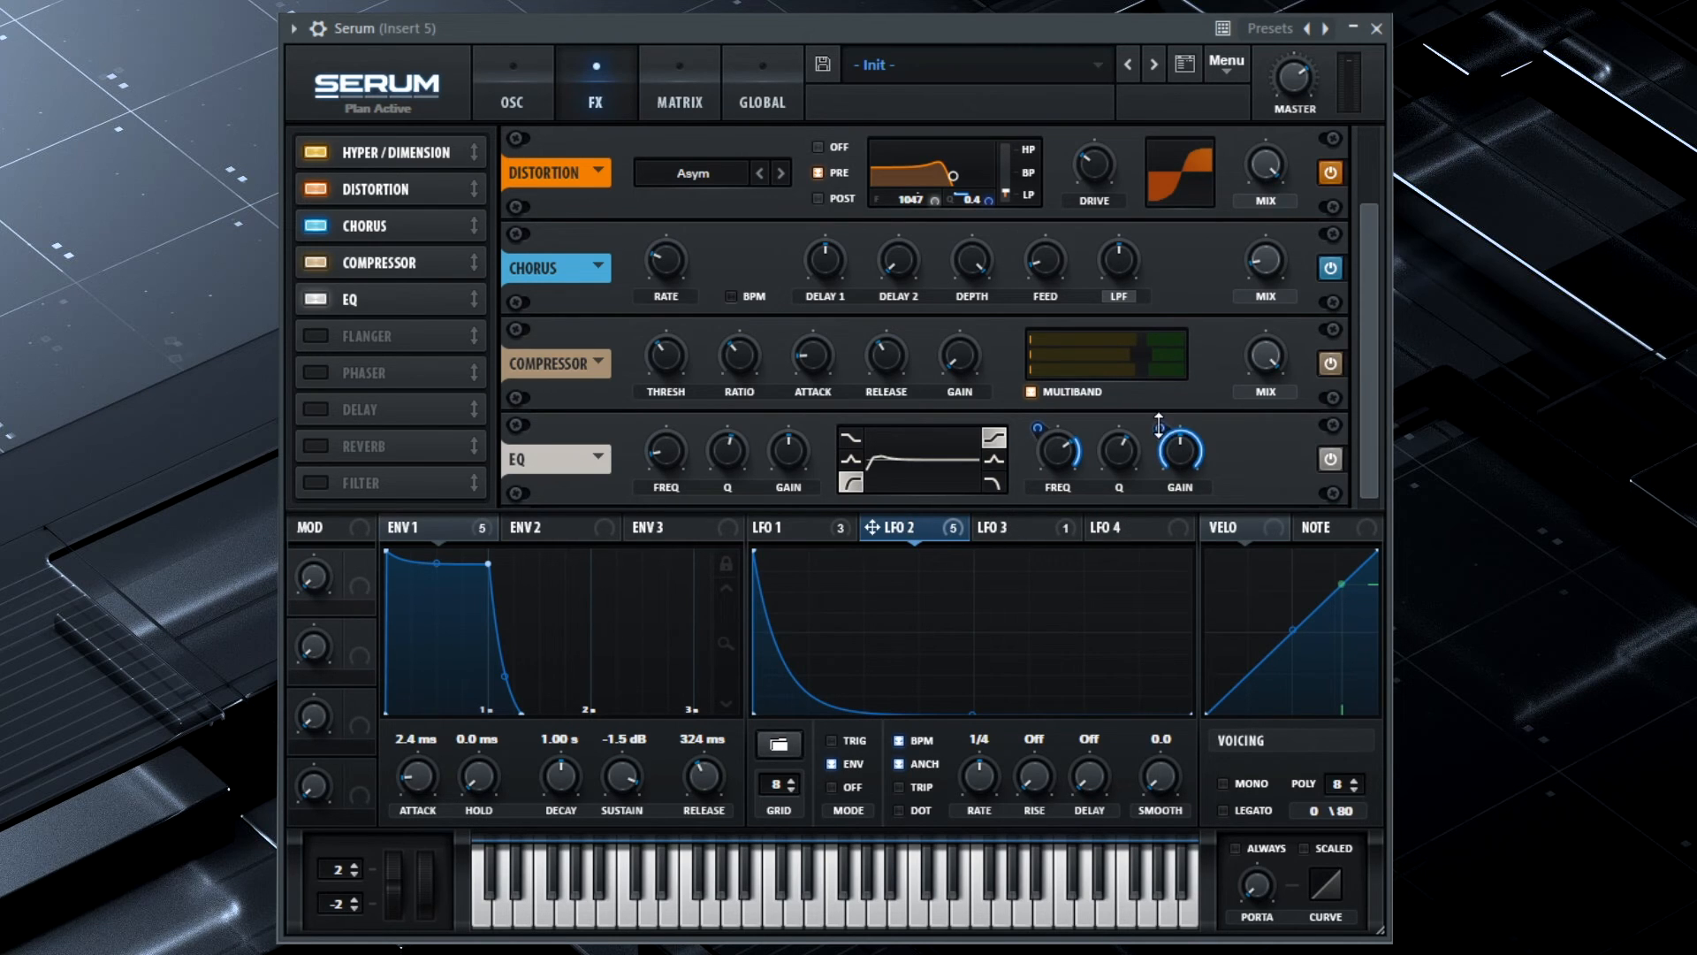
{"action": "left_click_drag", "start_coordinate": [1163, 422], "coordinate": [1158, 536]}
Step: Place a filter effect after the EQ and set its type to MG Low 12
{"action": "left_click", "coordinate": [309, 483]}
{"action": "left_click_drag", "start_coordinate": [457, 481], "coordinate": [479, 335]}
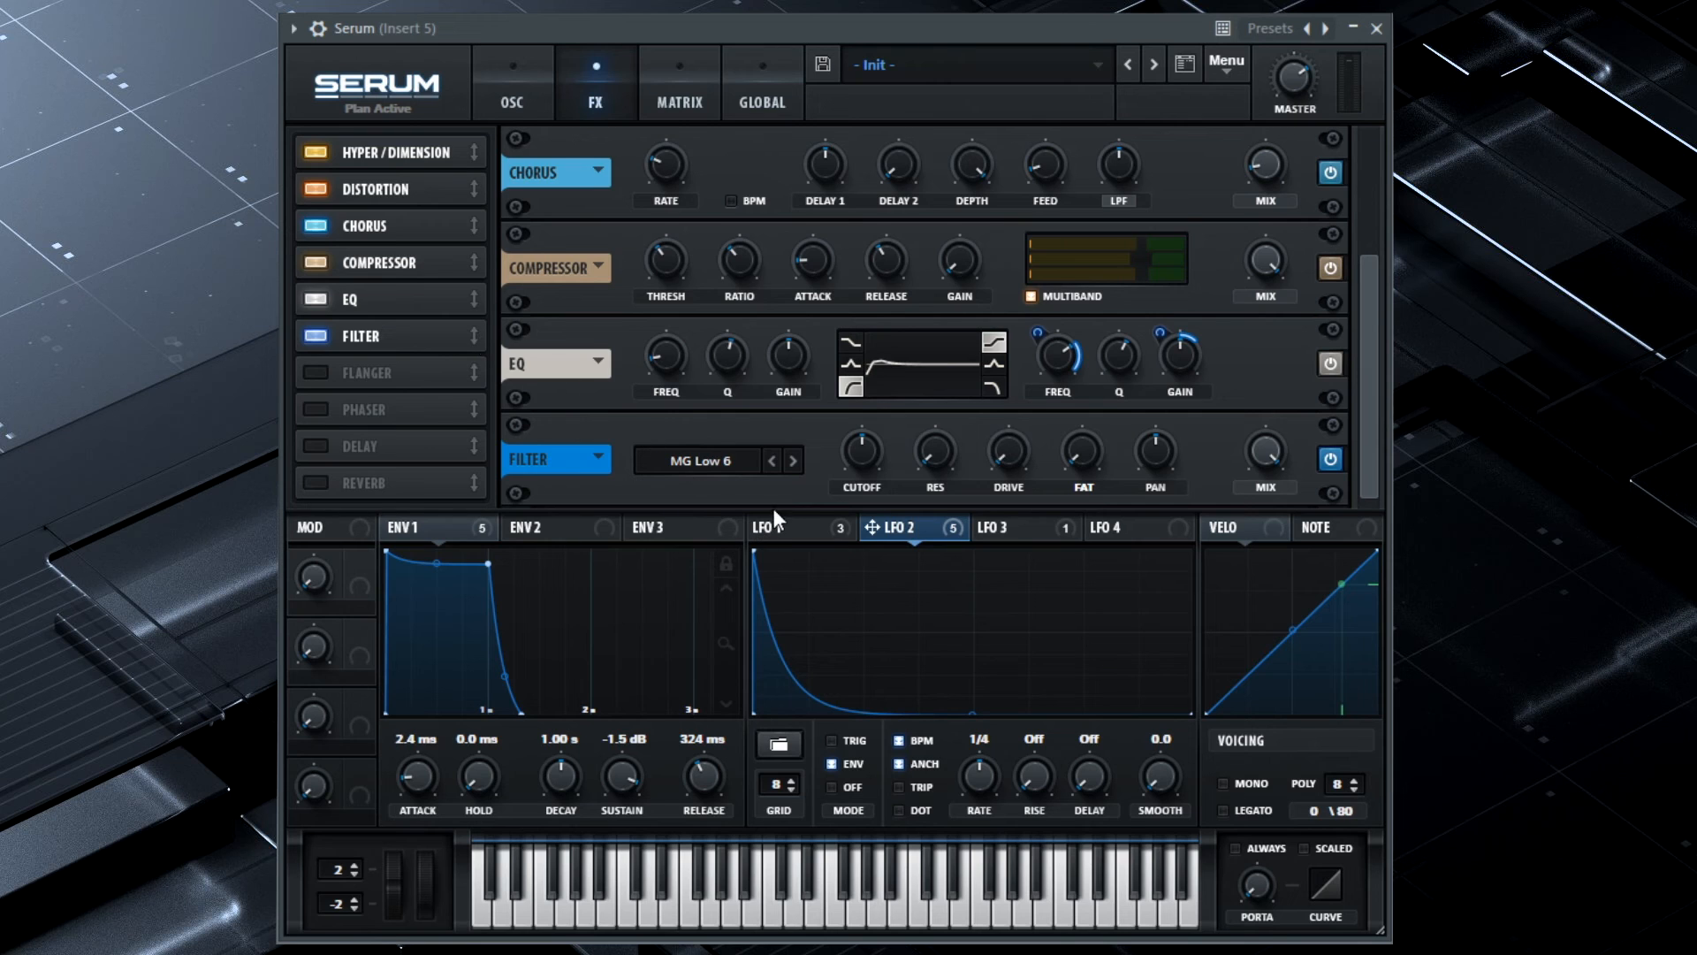
{"action": "left_click", "coordinate": [793, 461]}
Step: Raise the effects filter's cutoff and drive, and assign LFO 1 to its cutoff
{"action": "left_click_drag", "start_coordinate": [865, 447], "coordinate": [873, 379]}
{"action": "left_click_drag", "start_coordinate": [943, 452], "coordinate": [1010, 393]}
{"action": "left_click", "coordinate": [778, 528]}
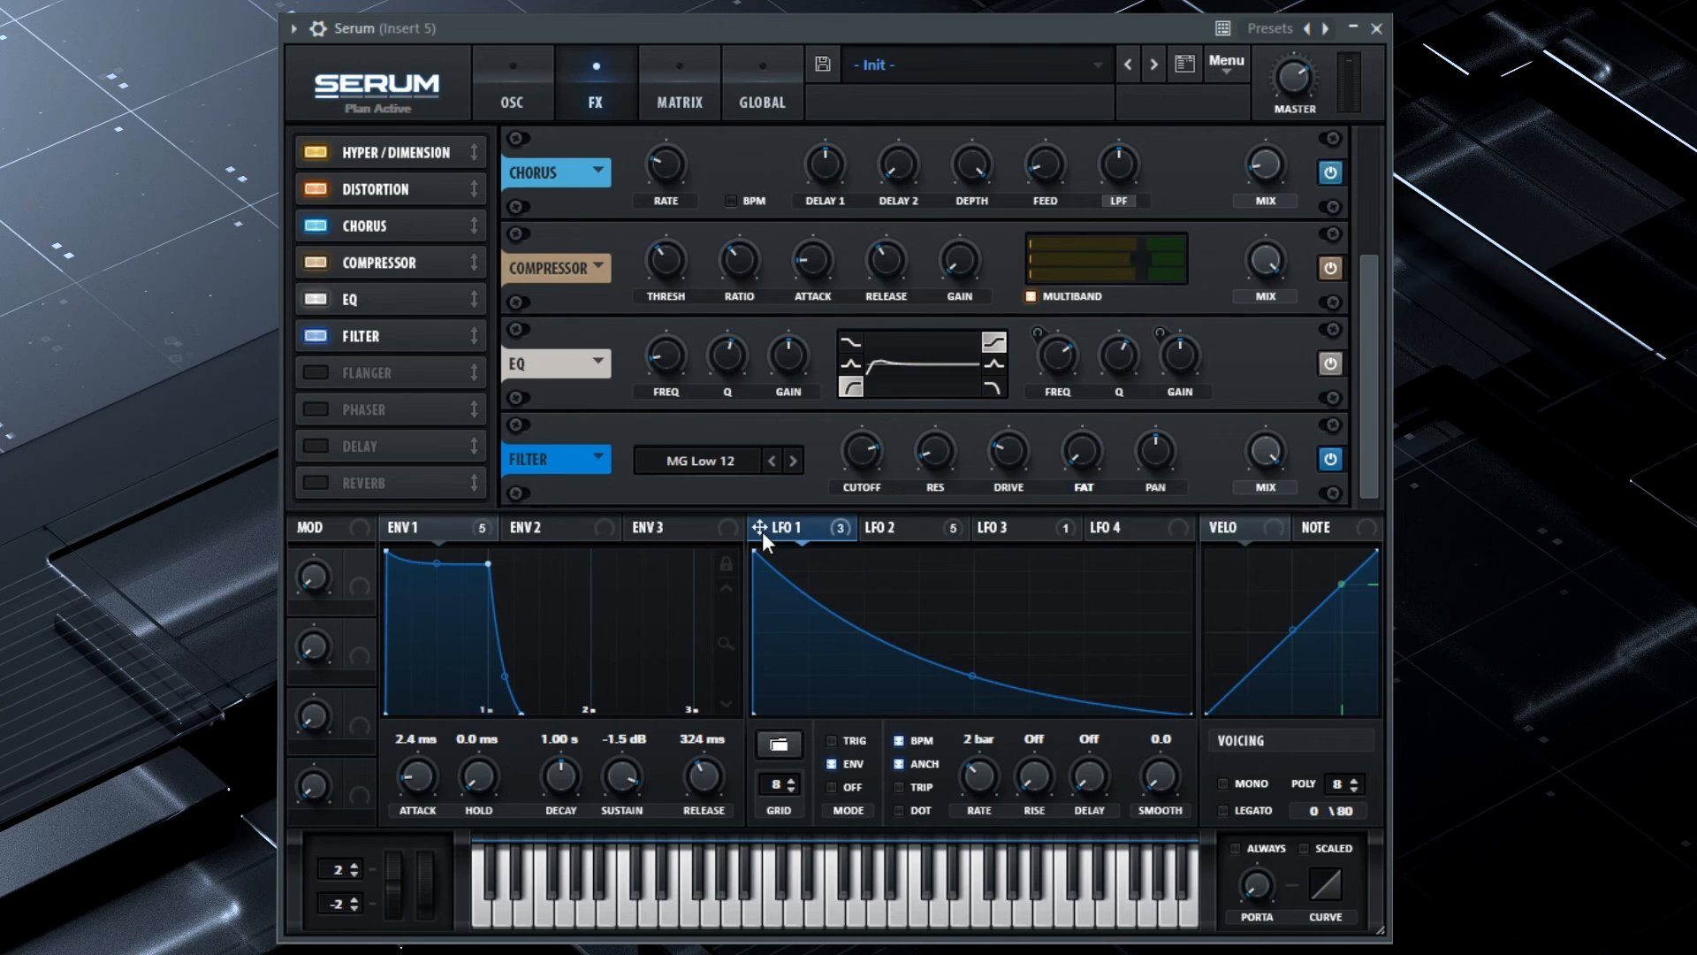
{"action": "left_click_drag", "start_coordinate": [851, 448], "coordinate": [840, 411]}
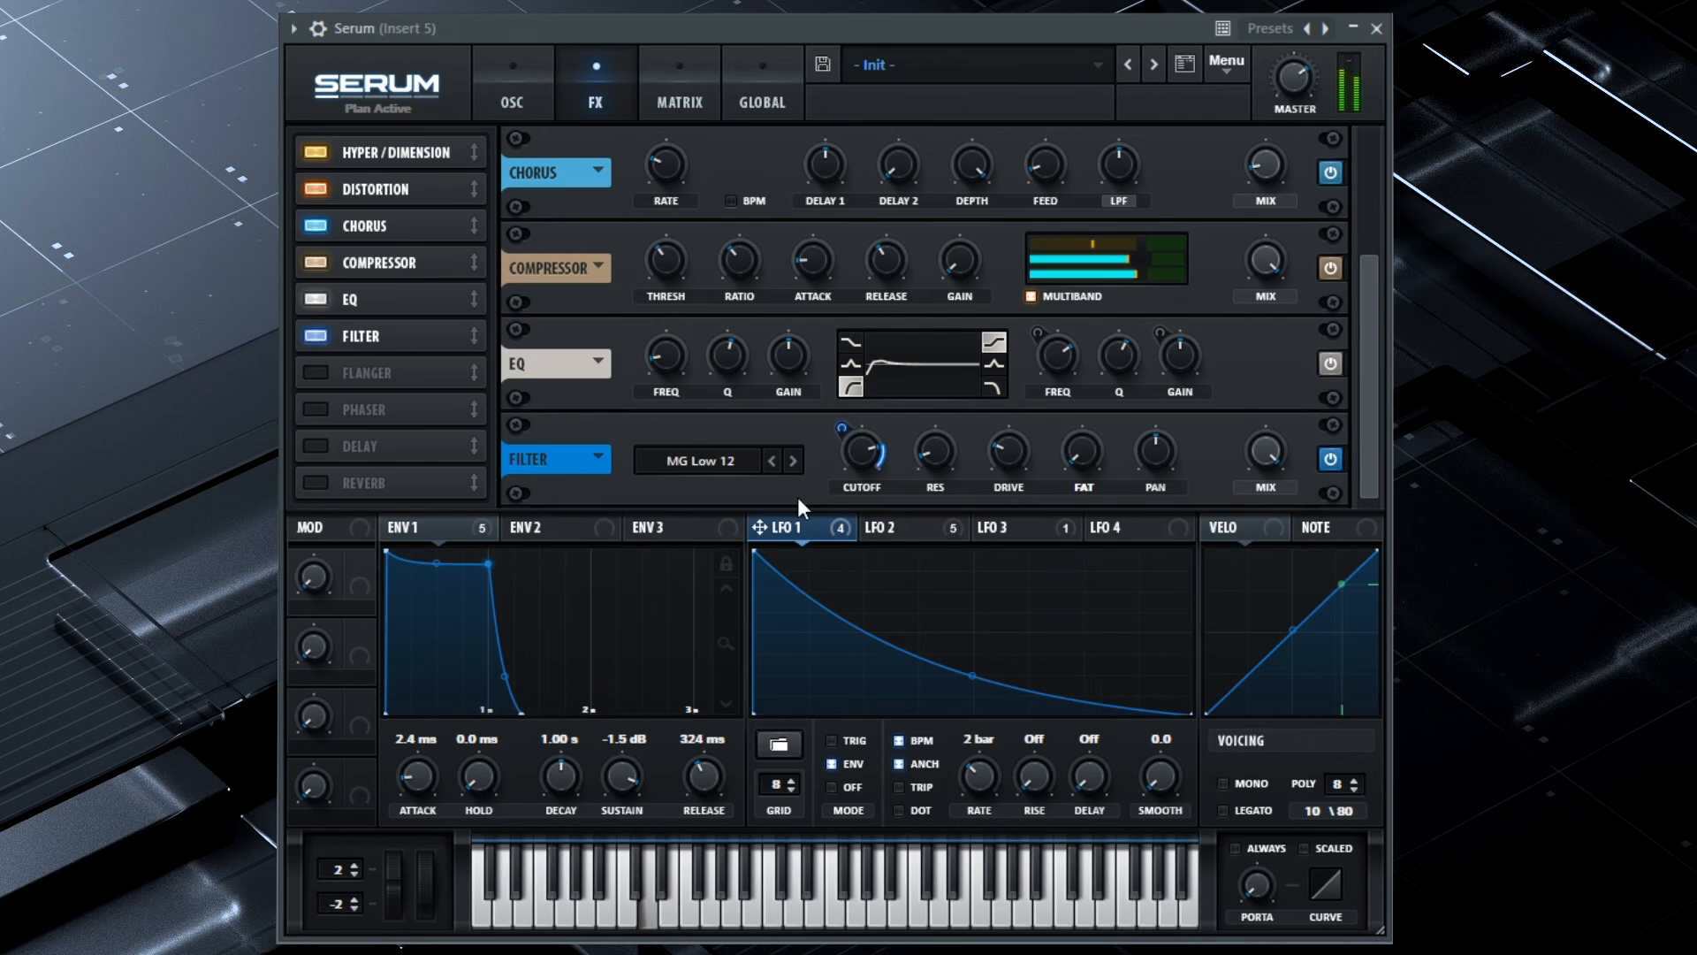
Step: Try mono voicing for the patch on the oscillator page
{"action": "left_click", "coordinate": [518, 104]}
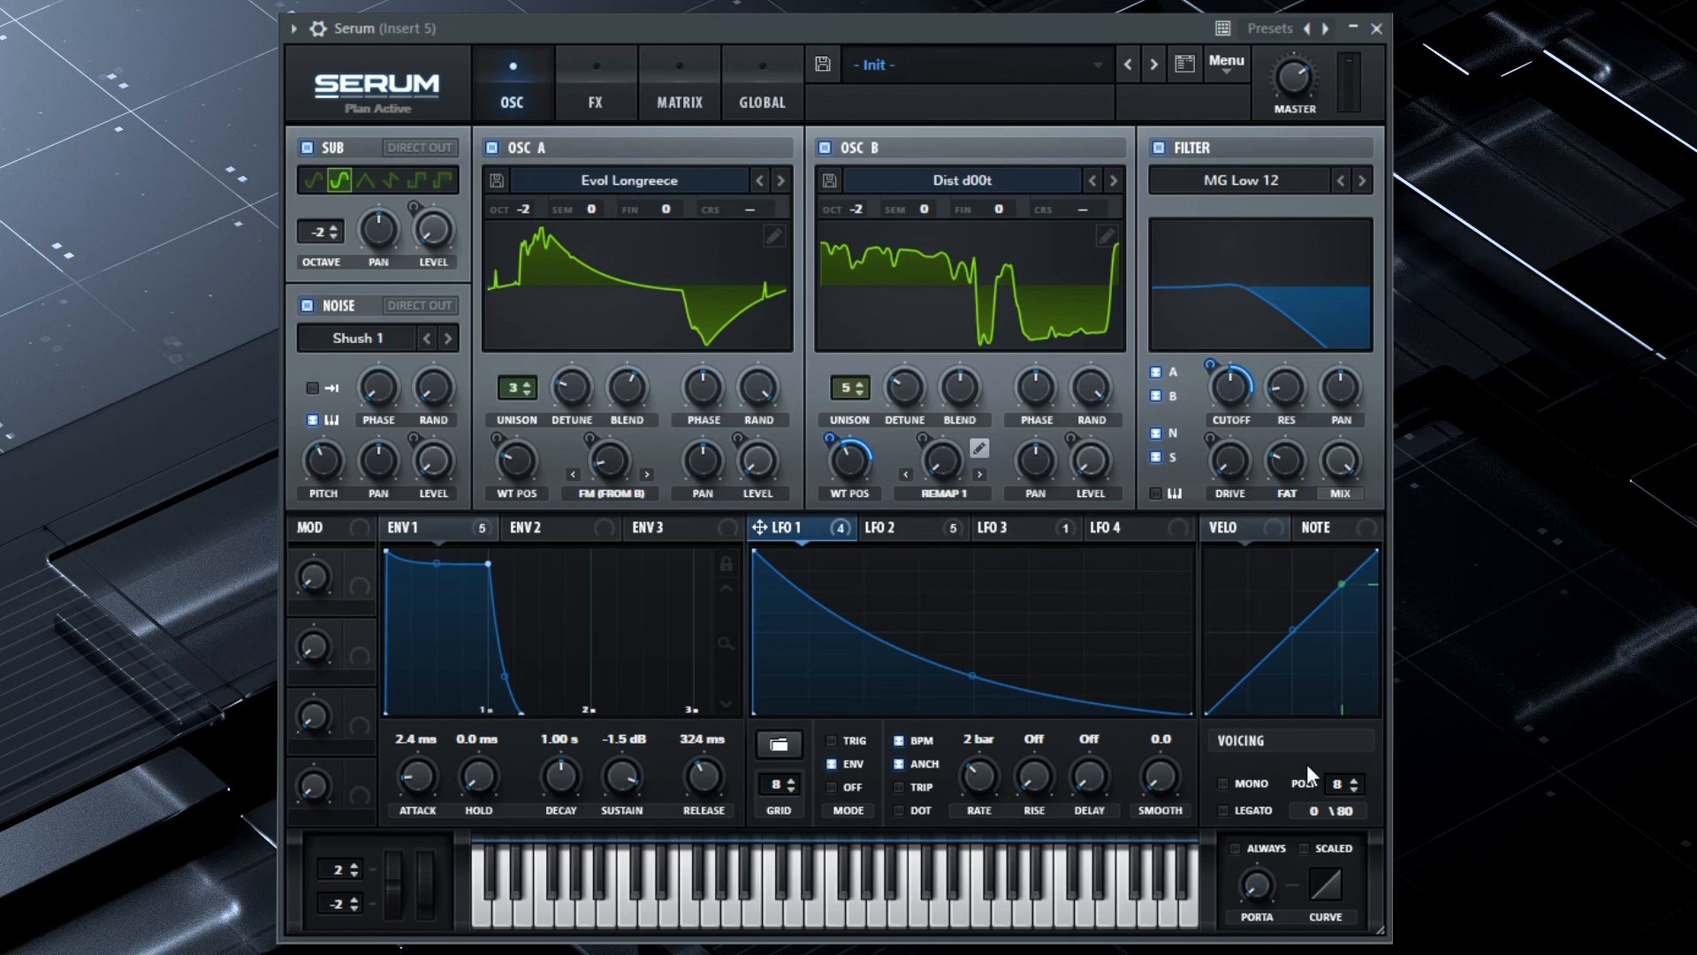
{"action": "left_click", "coordinate": [1243, 785]}
{"action": "left_click", "coordinate": [1243, 784]}
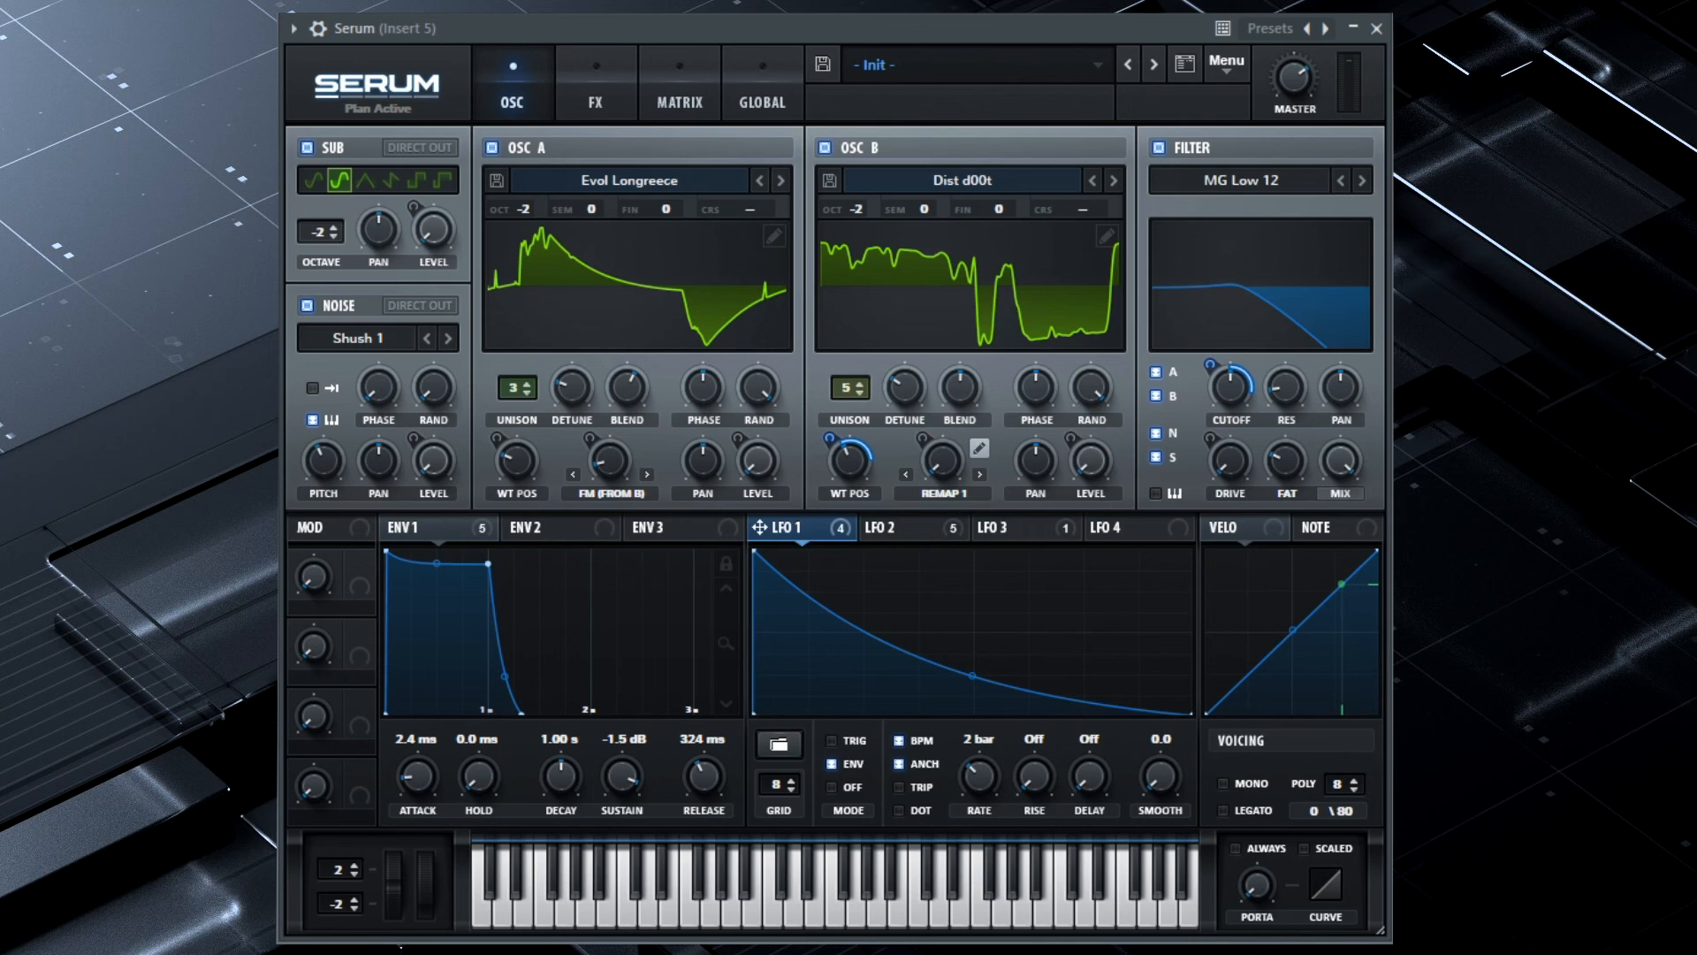